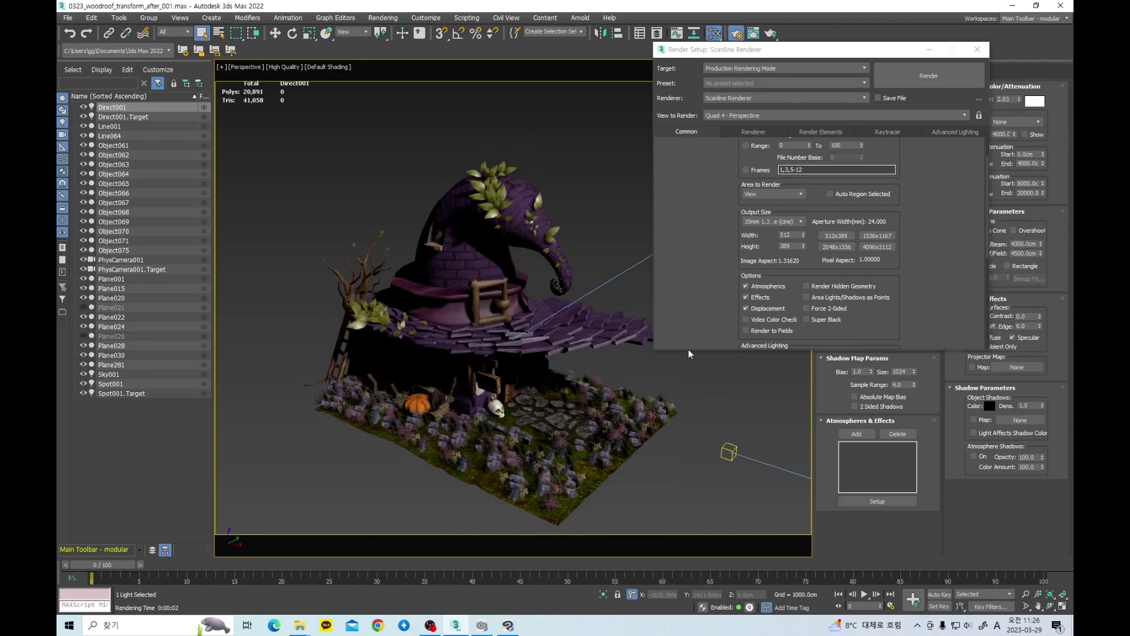
Step: Render a closer perspective view of the witch-hat house, continuing without the missing map file
middle_click_drag(557, 322, 571, 311)
scroll(571, 311, "up", 3)
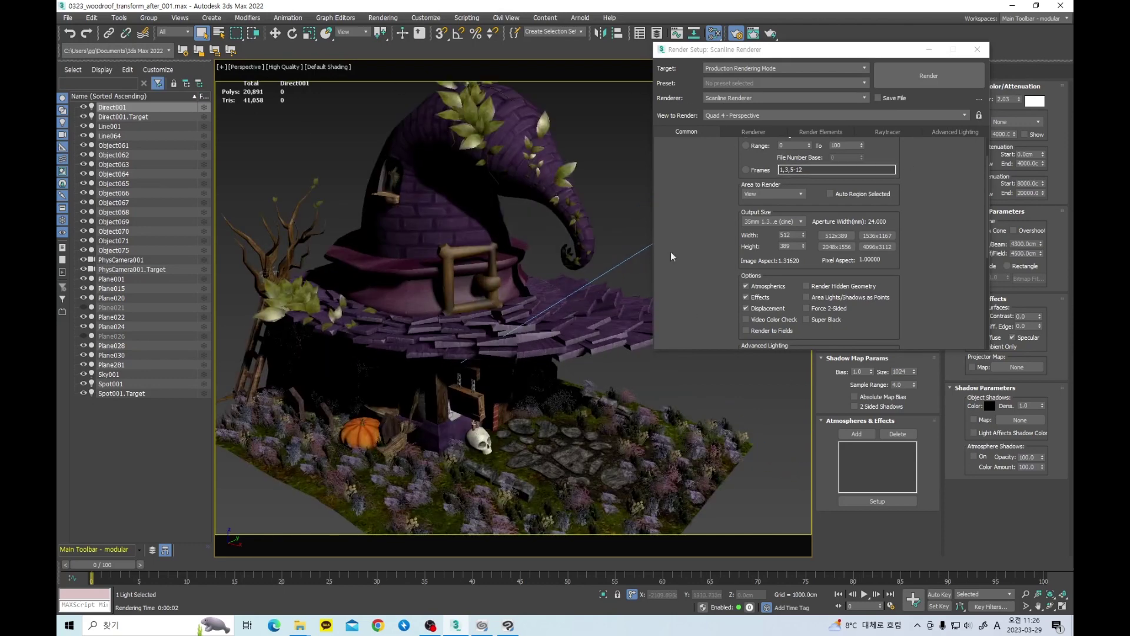
left_click(919, 83)
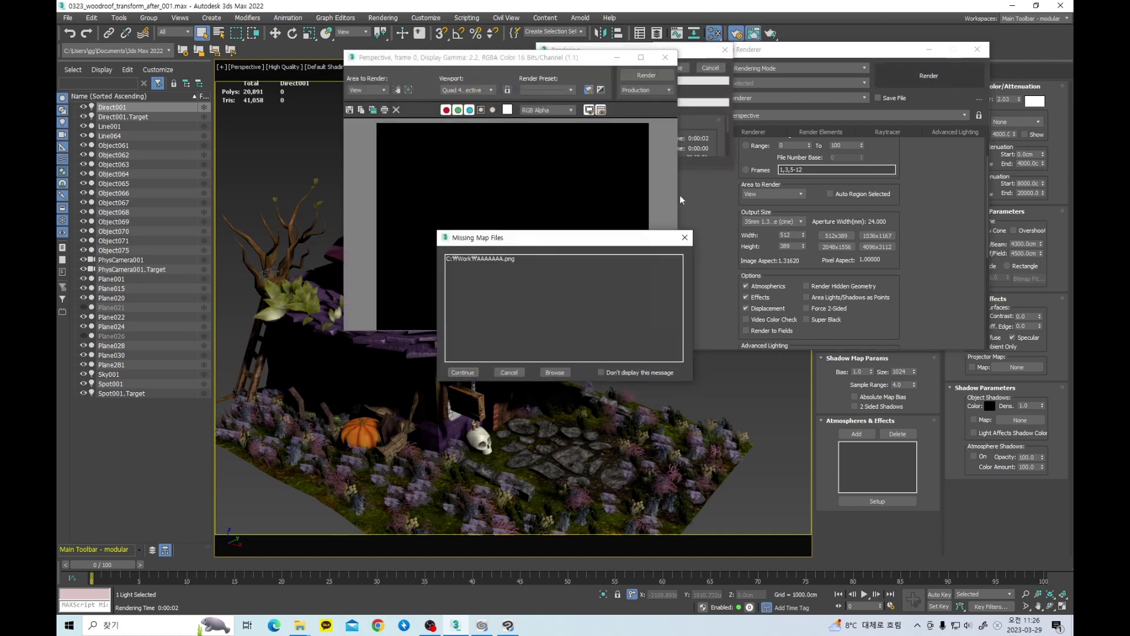
left_click(471, 373)
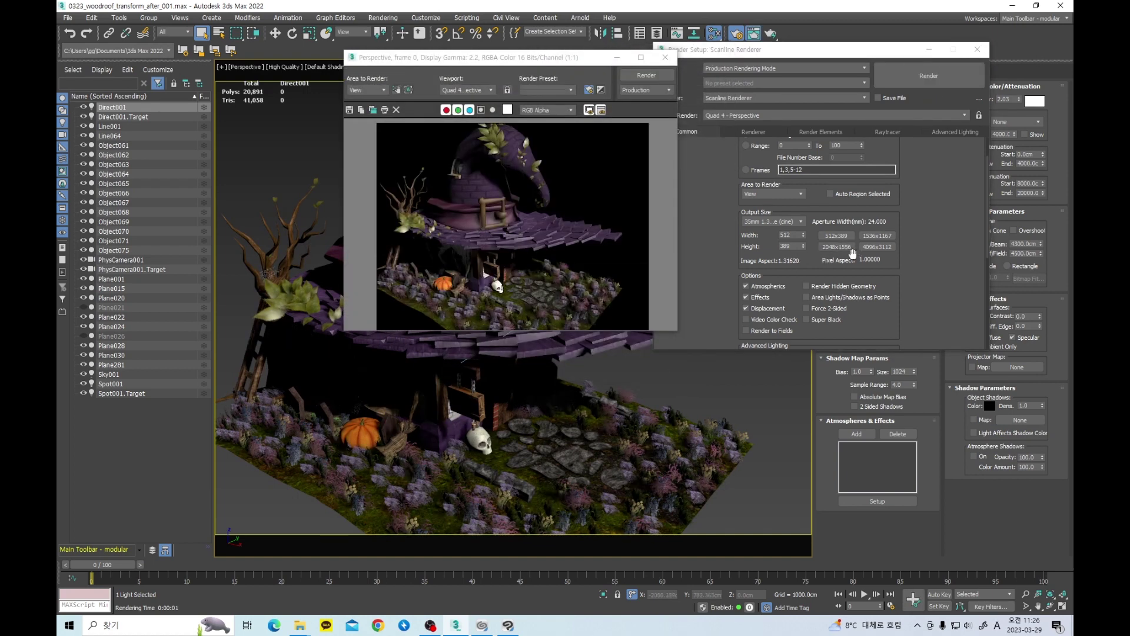
Step: Set the render output width to 1280 and render the perspective view, continuing without the missing map
left_click(877, 236)
double_click(791, 235)
type("1")
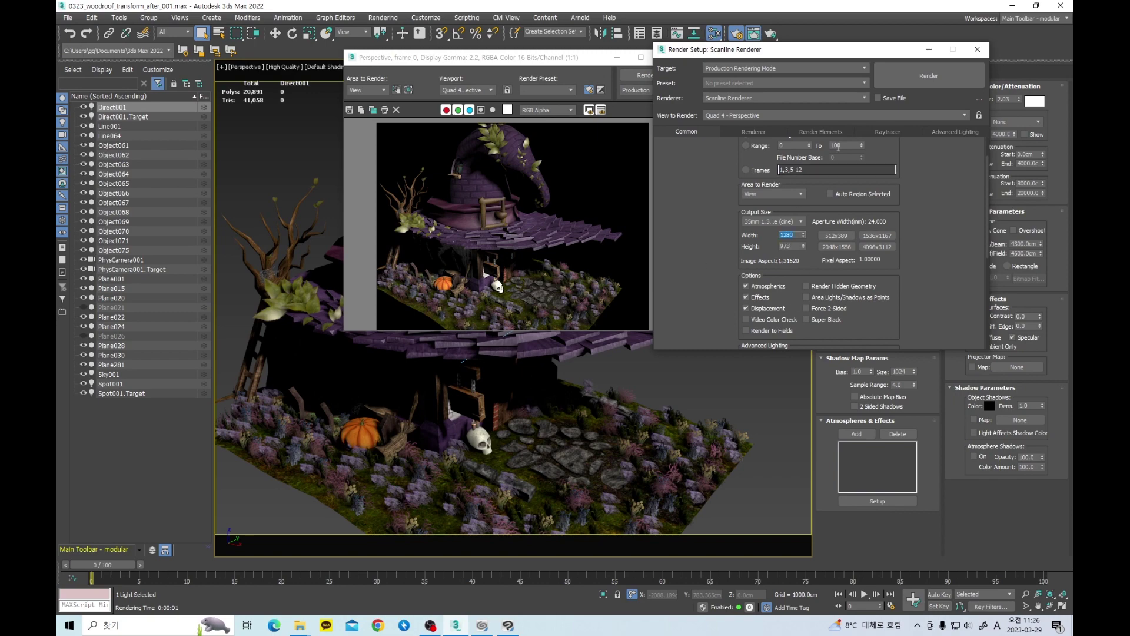
left_click(926, 76)
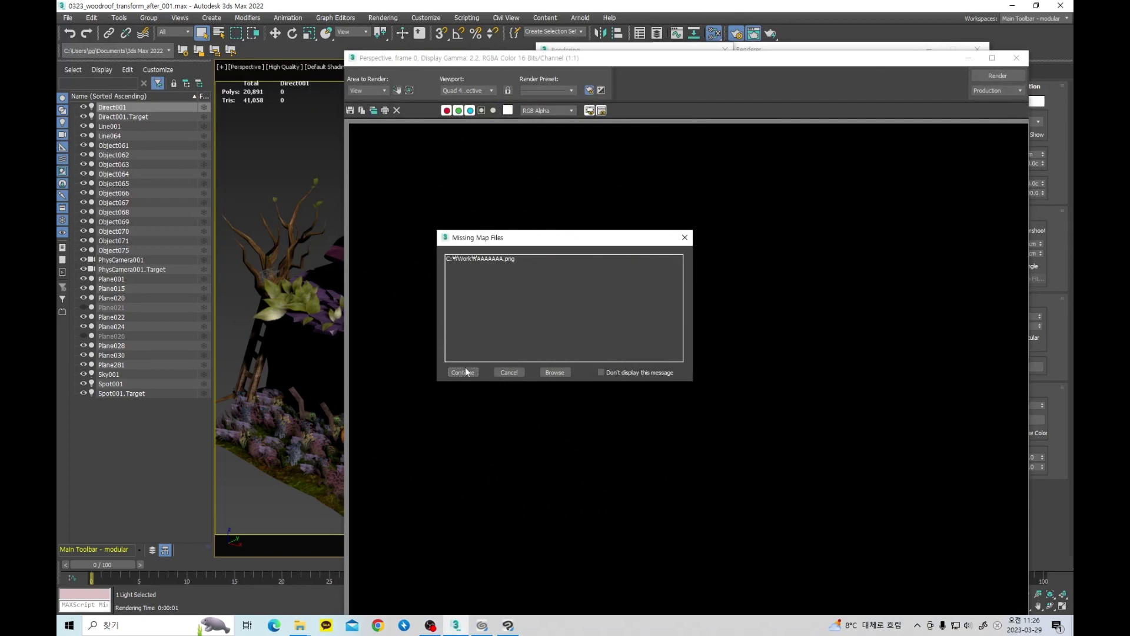
left_click(465, 372)
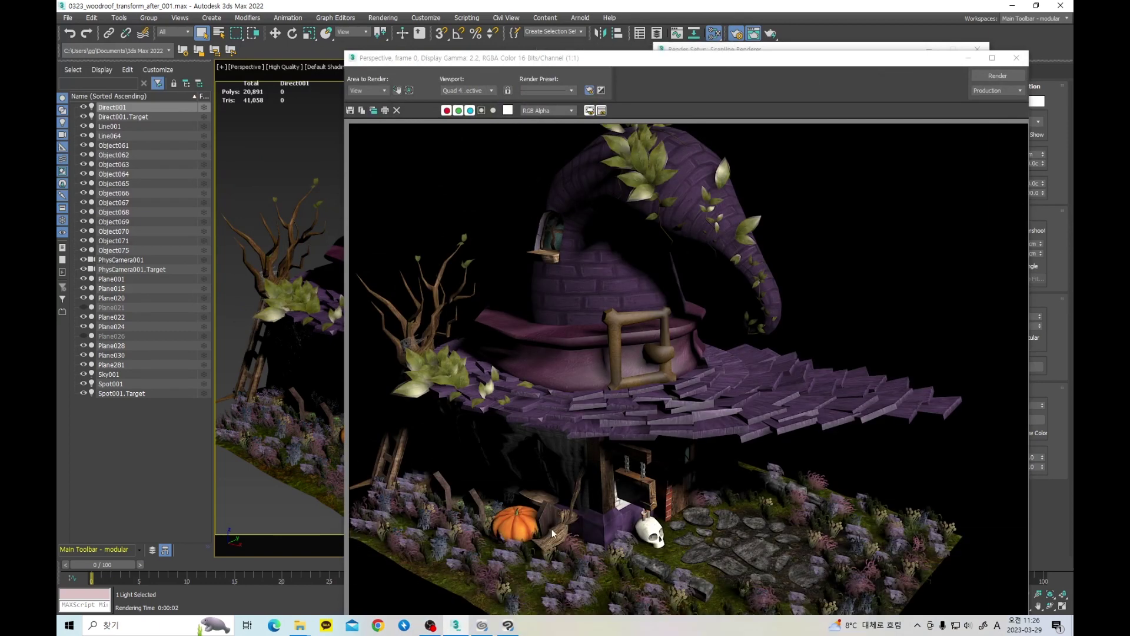
Step: Close the render setup and set the directional light's shadow map size to 2048
left_click_drag(800, 61, 448, 42)
left_click(978, 50)
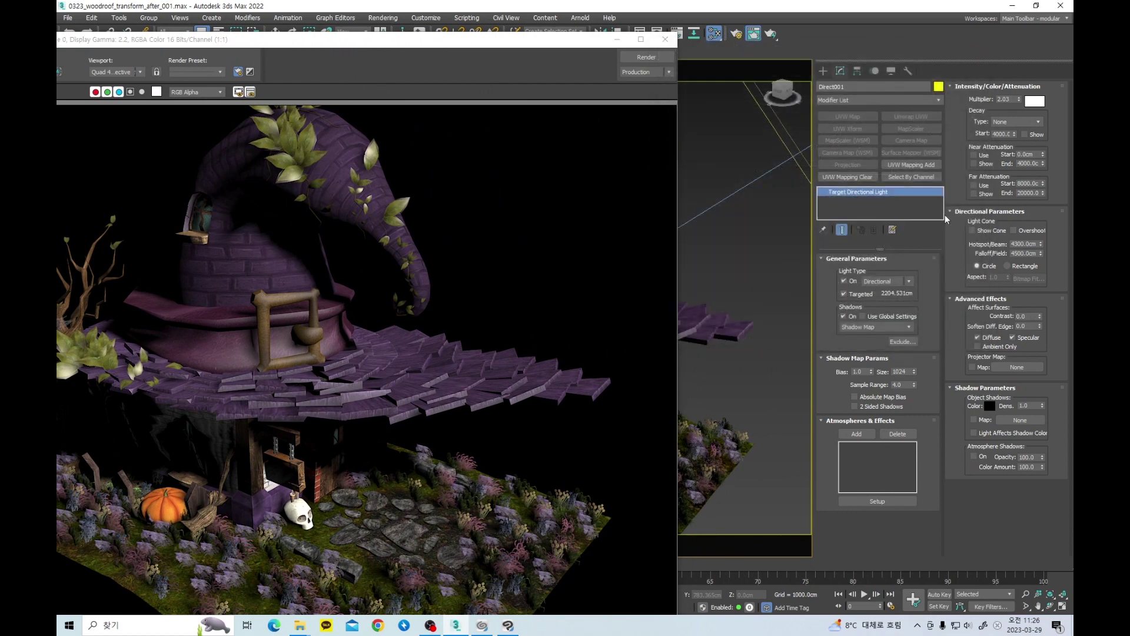
double_click(901, 371)
type("2048")
Step: Clone the rendered frame window and place the copy beside the original for comparison
left_click_drag(410, 41, 524, 14)
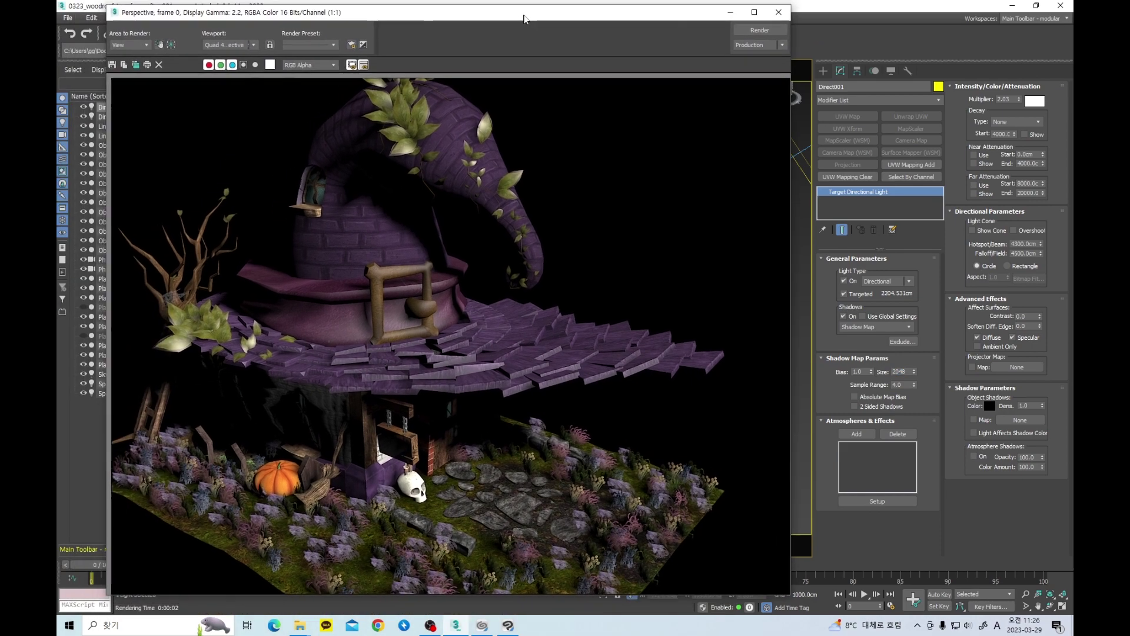
left_click(136, 64)
left_click_drag(789, 56, 815, 46)
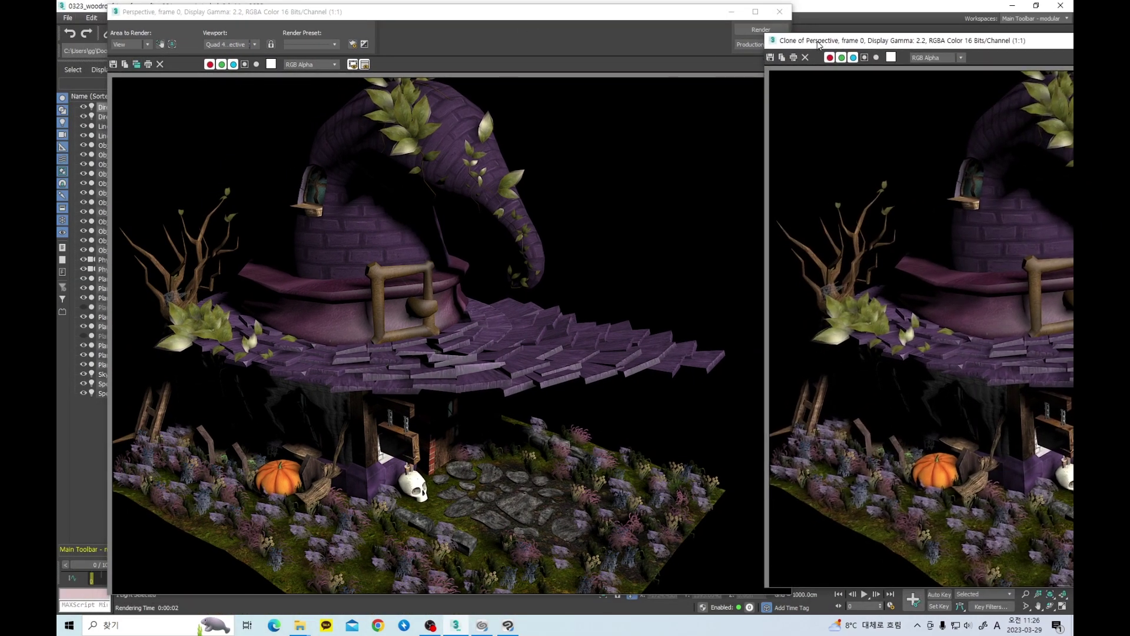
Step: Render the scene with the 2048 shadow map and place the cloned frame next to the new result
left_click(408, 38)
left_click(748, 29)
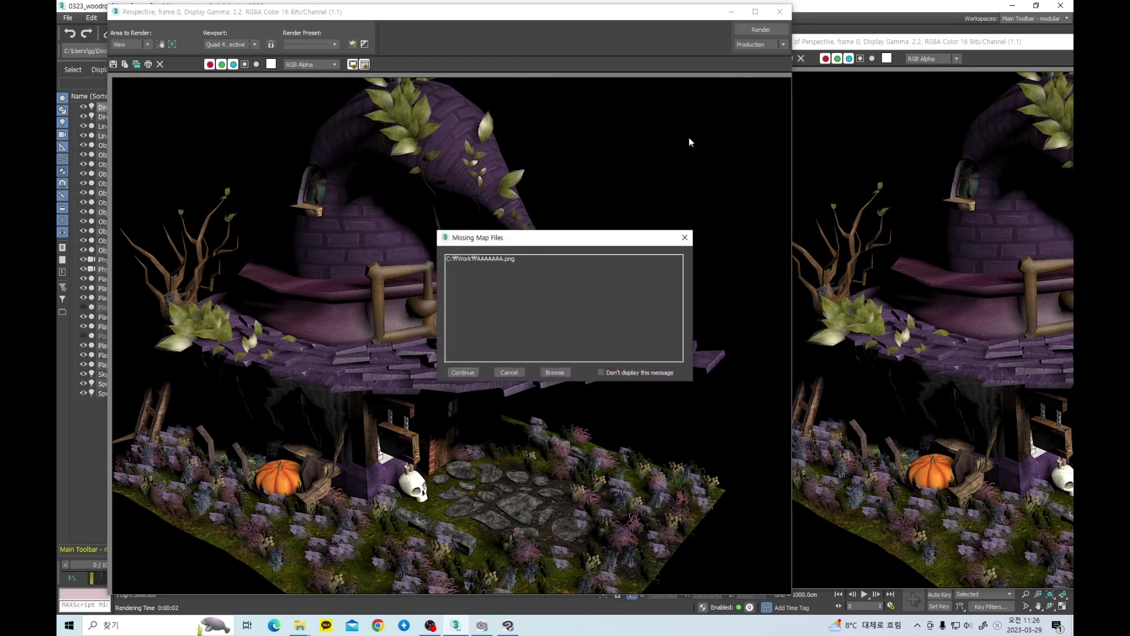
left_click(474, 372)
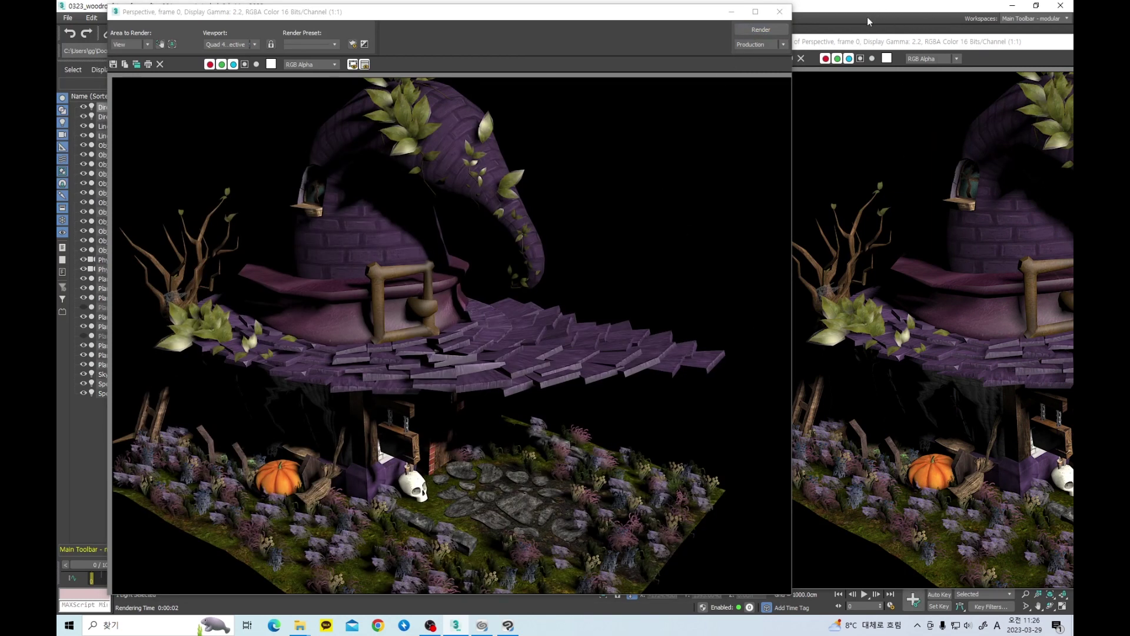
left_click_drag(936, 47, 799, 30)
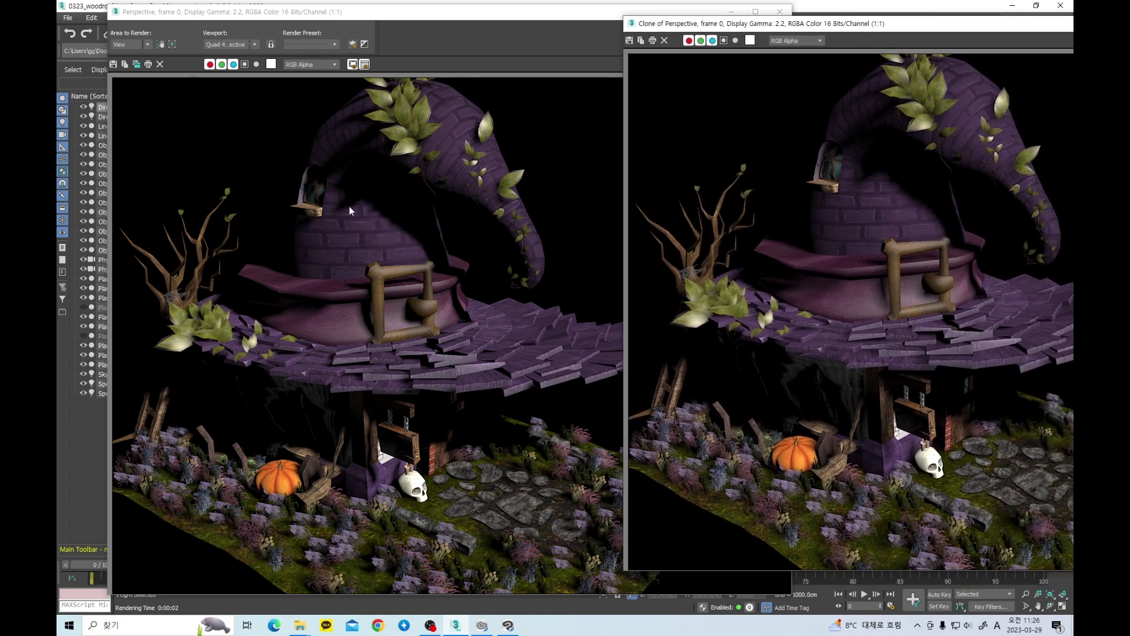
Step: Set the directional light's shadow map size to 256 and render the scene beside the cloned frame
mouse_move(866, 27)
left_mouse_down()
mouse_move(588, 290)
mouse_move(933, 386)
mouse_move(896, 462)
mouse_move(896, 489)
left_mouse_up()
double_click(910, 371)
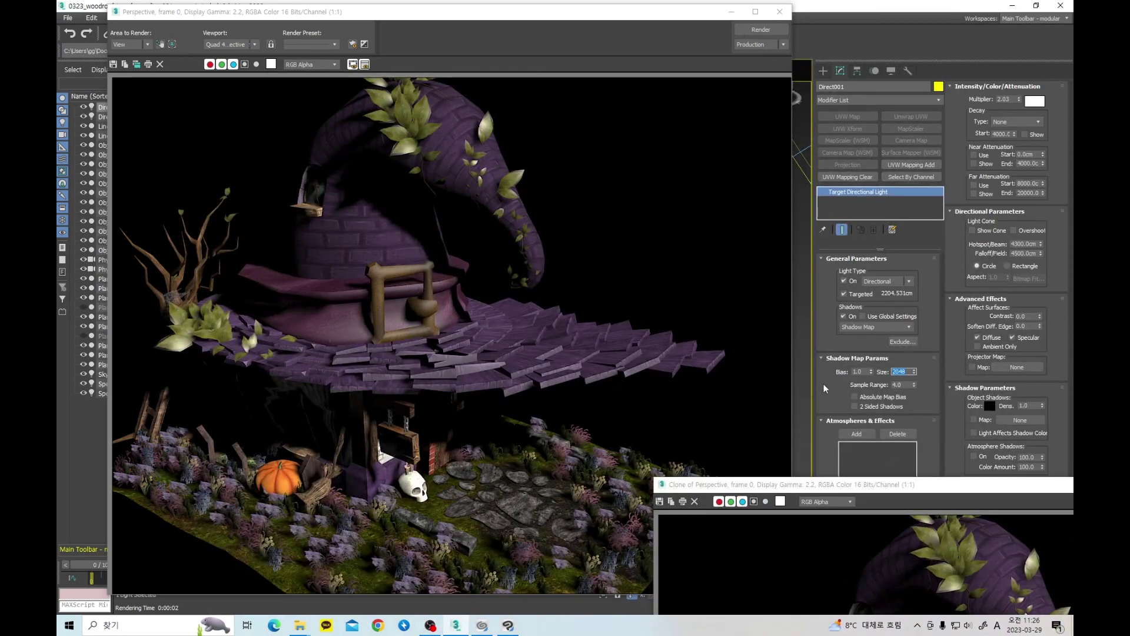
type("256")
left_click_drag(755, 489, 751, 133)
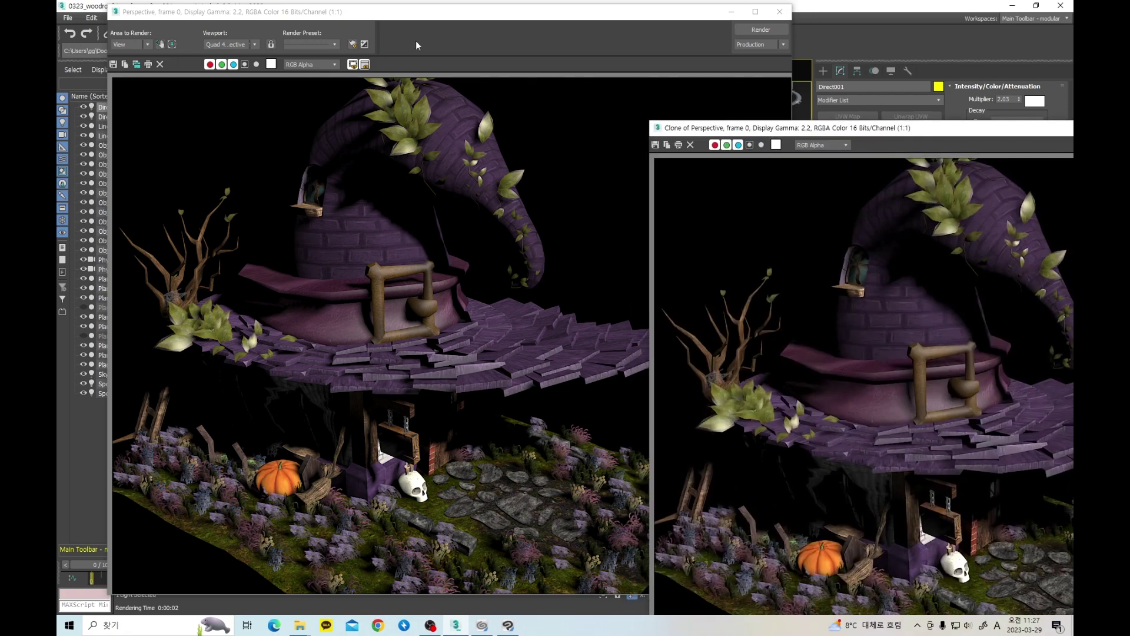
left_click(749, 30)
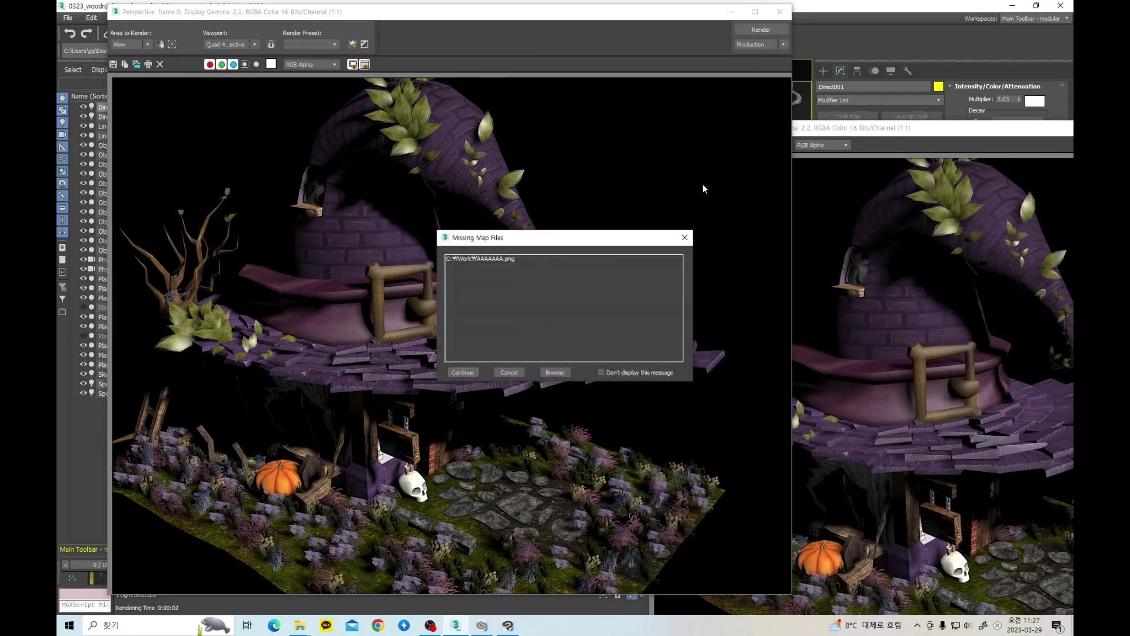
left_click(464, 372)
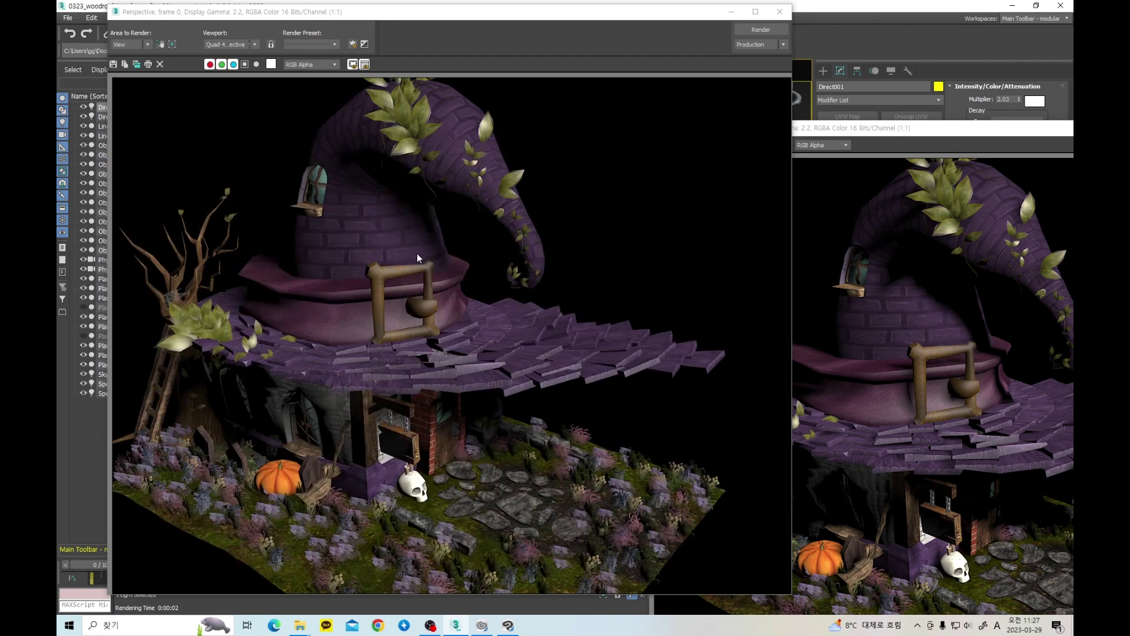
Step: Lower the directional light's shadow map size to 64 and render the perspective view
left_click_drag(848, 132, 723, 472)
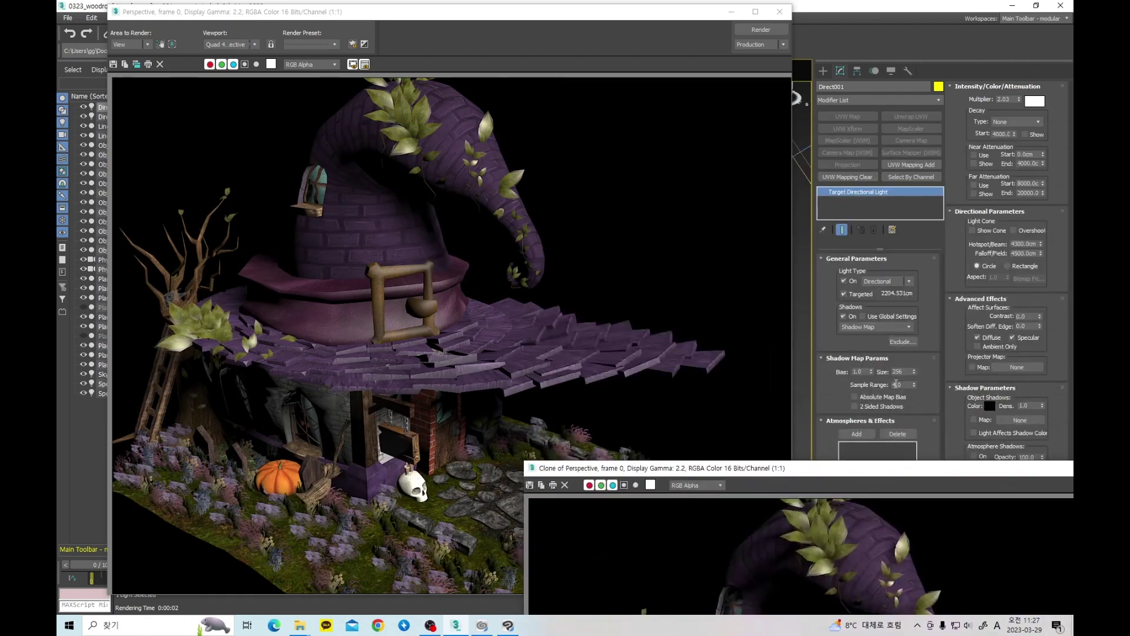
left_click_drag(908, 373, 856, 377)
type("64")
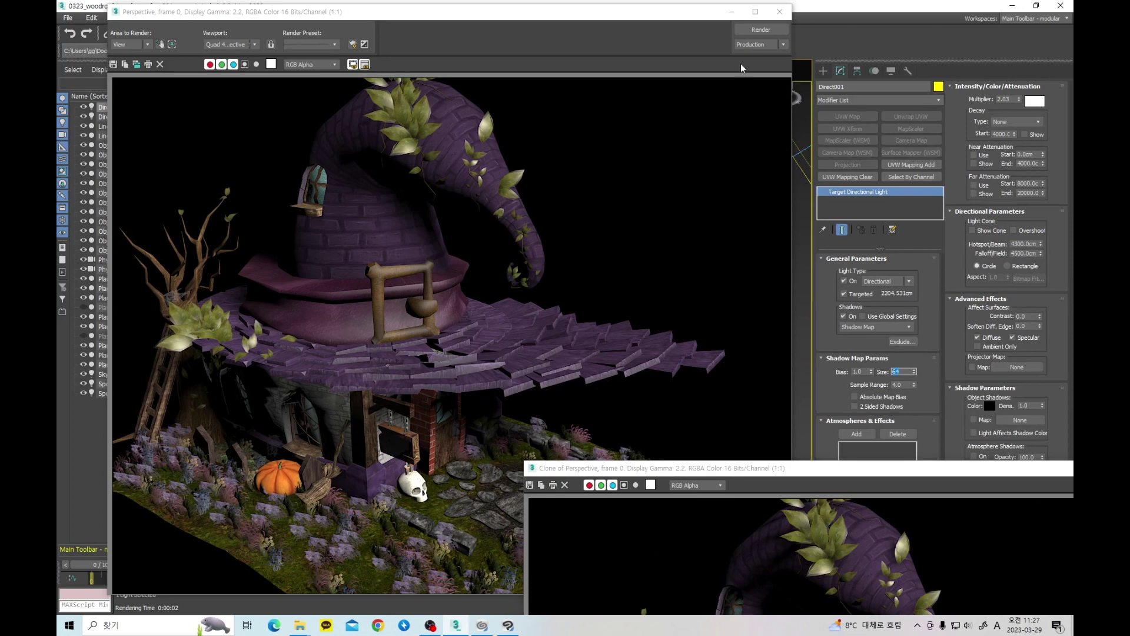
left_click(746, 34)
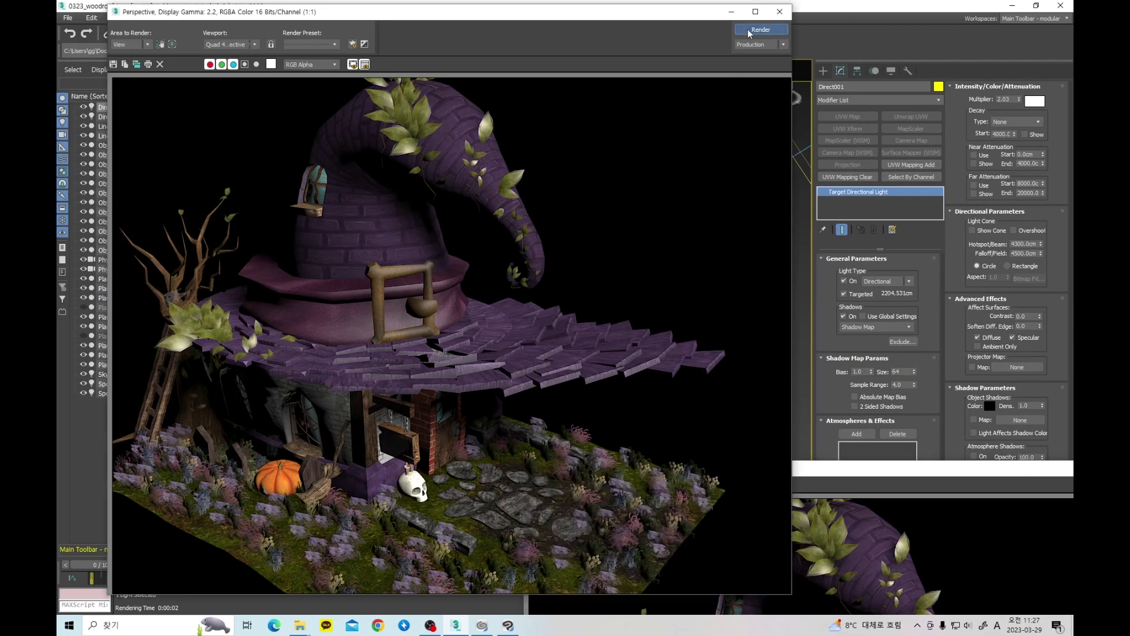
left_click(462, 373)
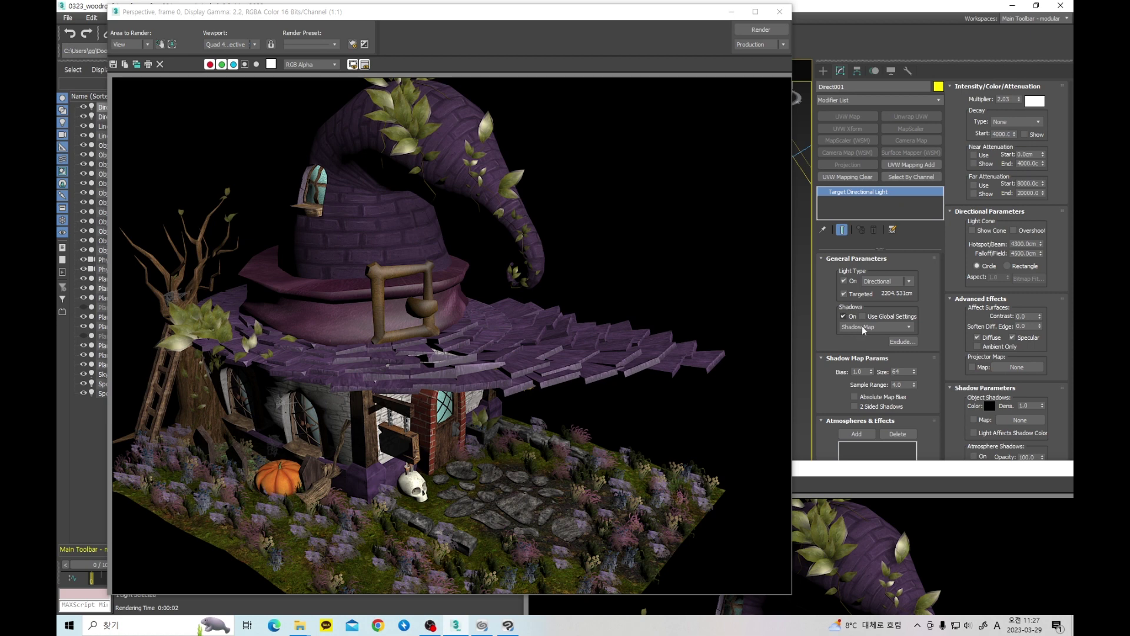
Step: Bring the cloned frame over the current render for comparison and close the clone
double_click(907, 369)
mouse_move(920, 466)
left_mouse_down()
mouse_move(1007, 448)
mouse_move(827, 432)
mouse_move(672, 222)
left_mouse_up()
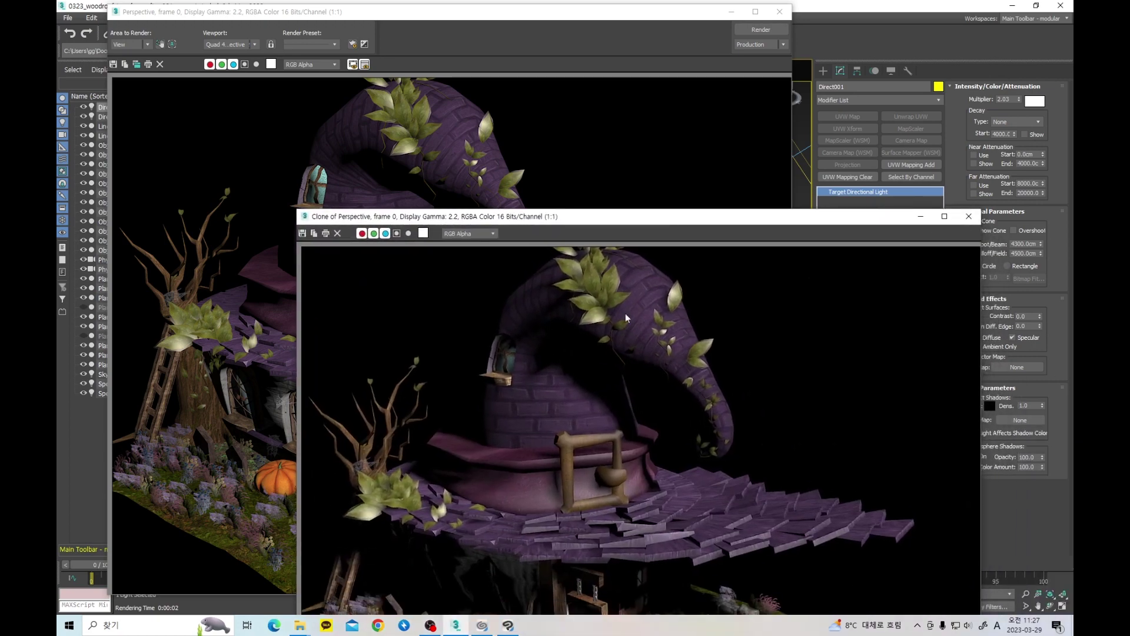
left_click(968, 218)
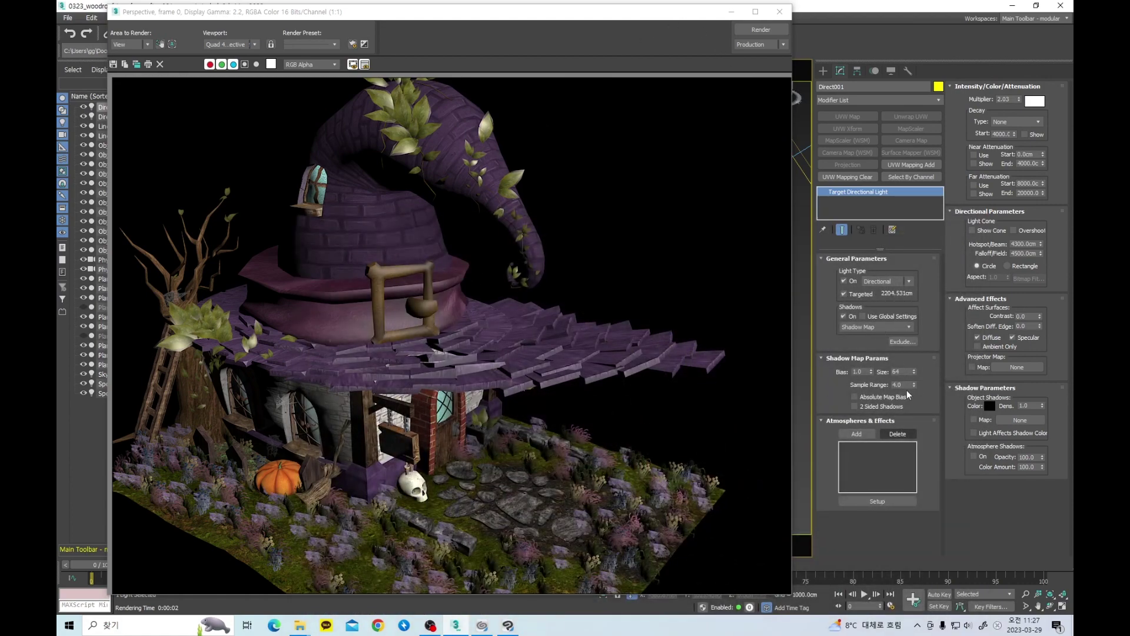
Step: Change the light's shadow type to Ray Traced Shadows, show its parameters, and render the scene
left_click(883, 326)
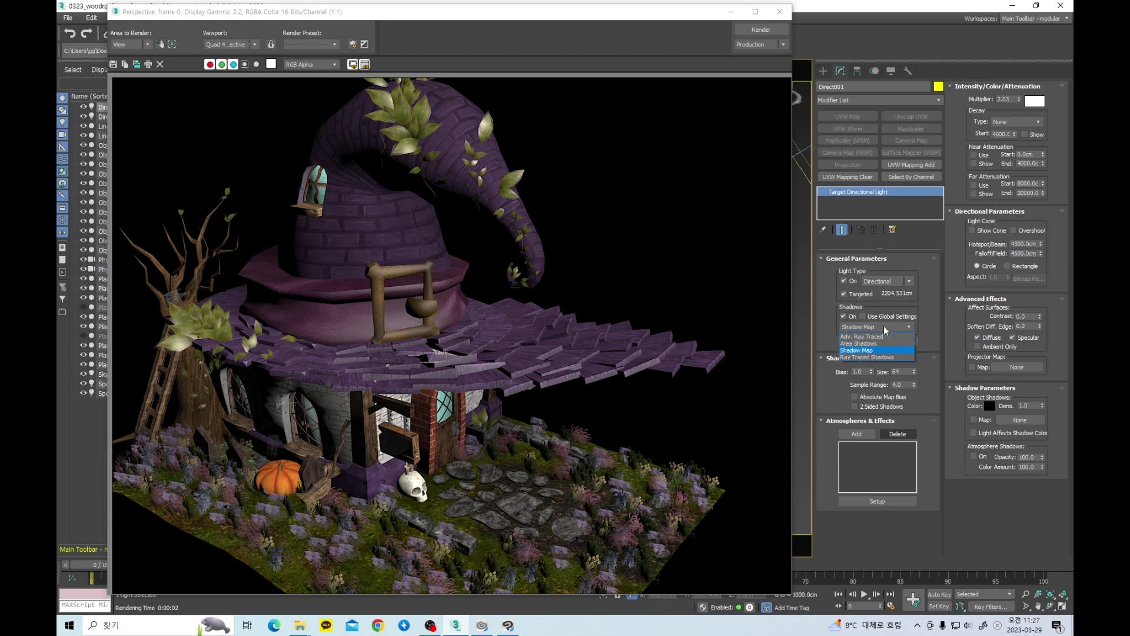
left_click(865, 358)
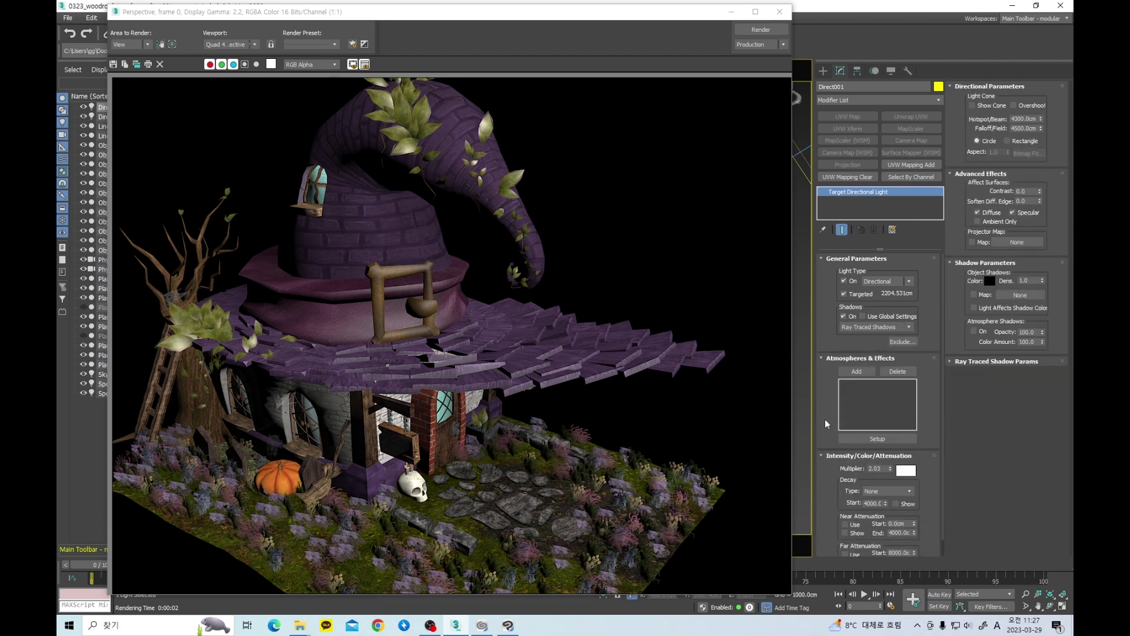
left_click(978, 363)
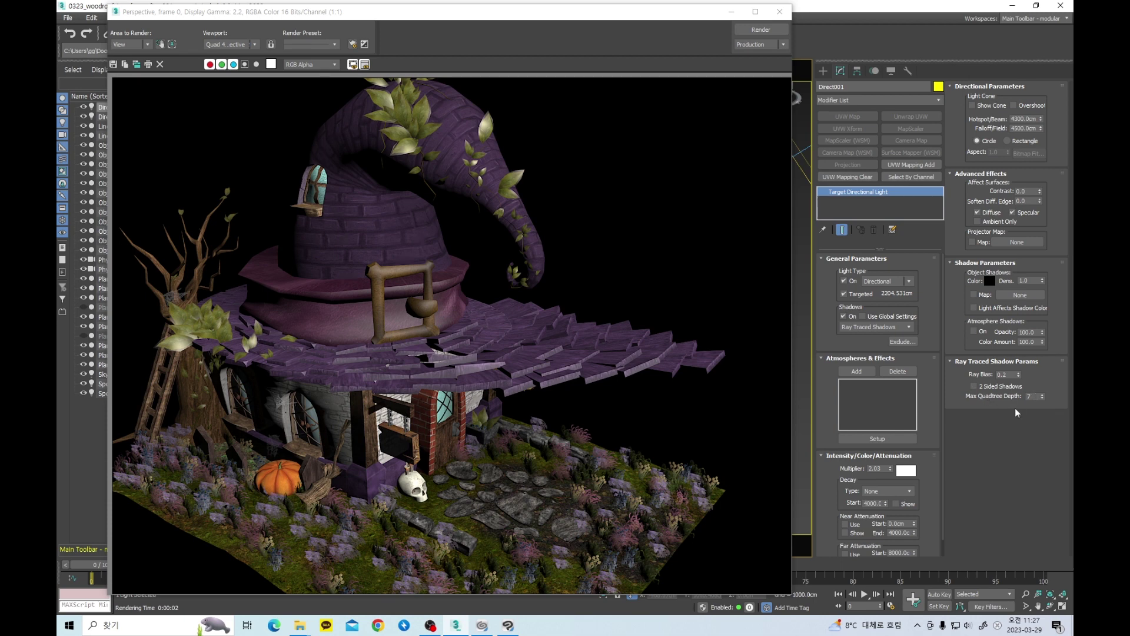
left_click(761, 28)
left_click(462, 372)
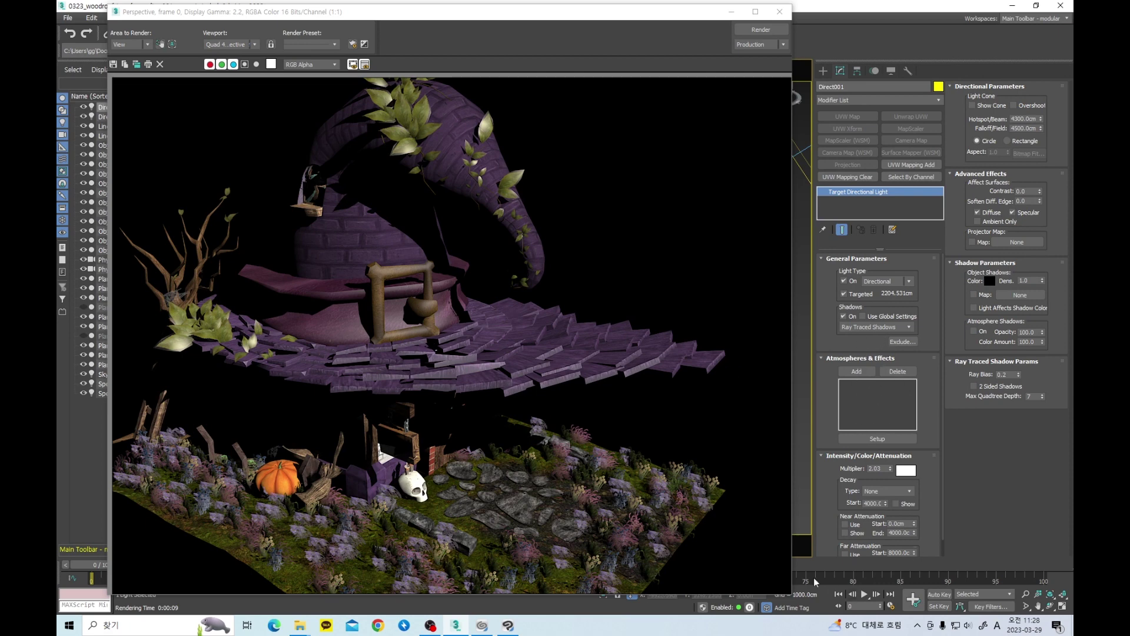
Step: Switch the light's shadow type to Adv. Ray Traced and on to Area Shadows, expanding the Optimizations and Area Shadows settings
left_click(888, 329)
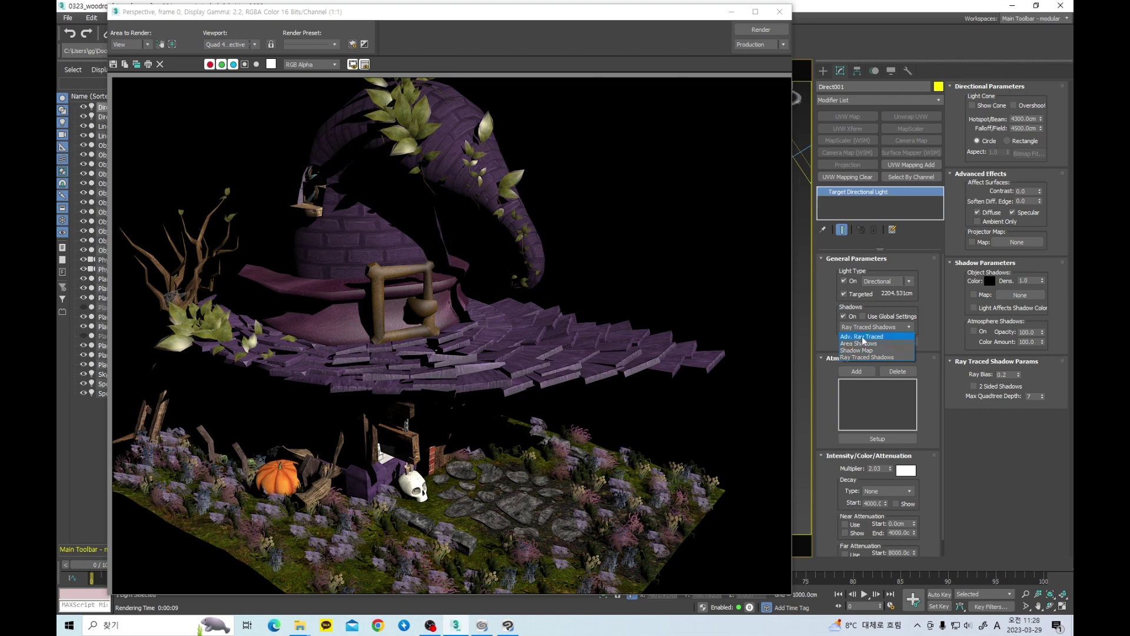
left_click(862, 337)
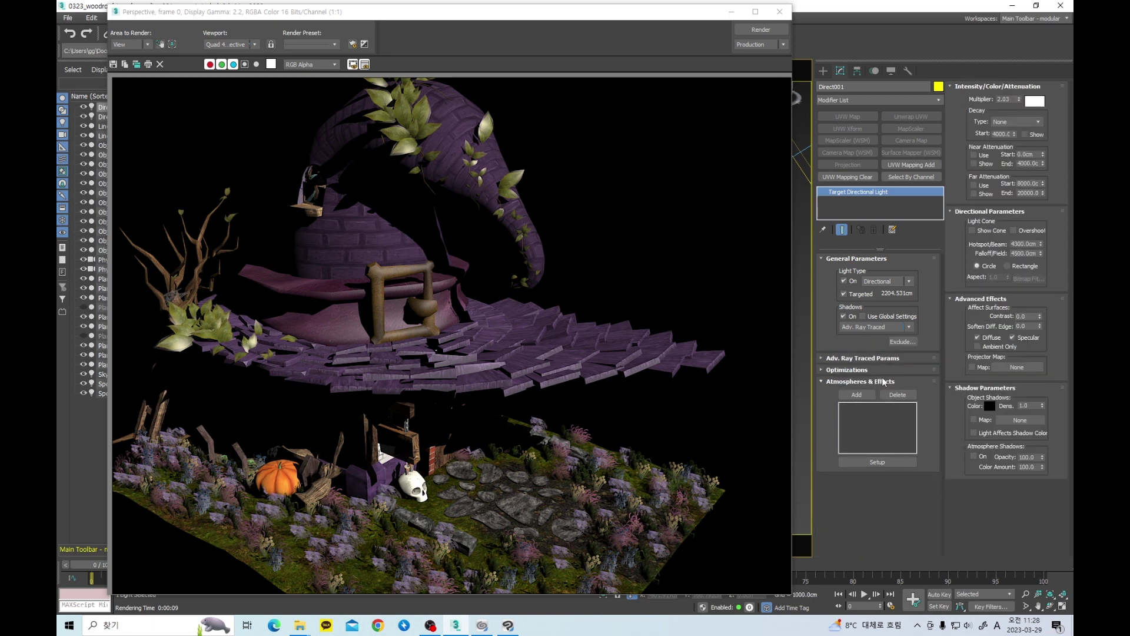
left_click(876, 328)
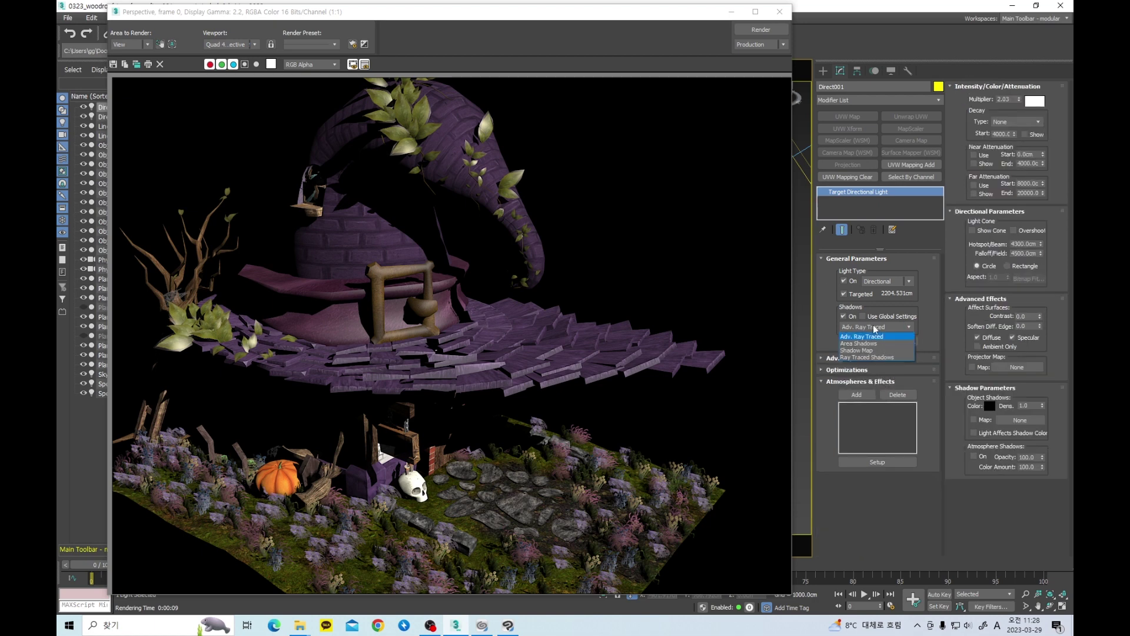
left_click(849, 344)
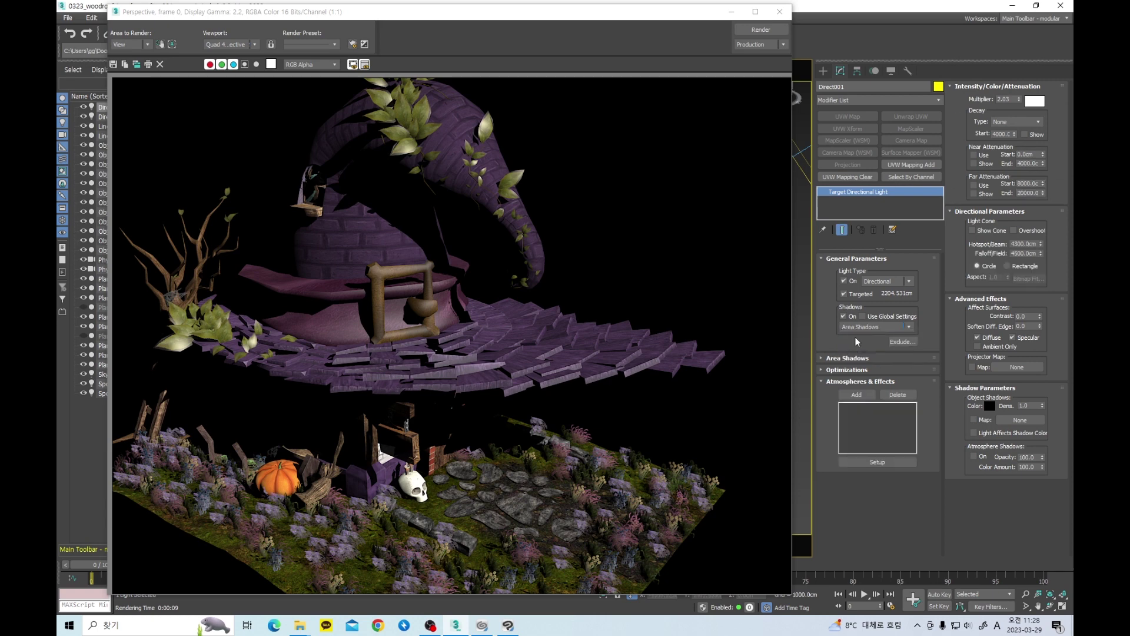
left_click(846, 370)
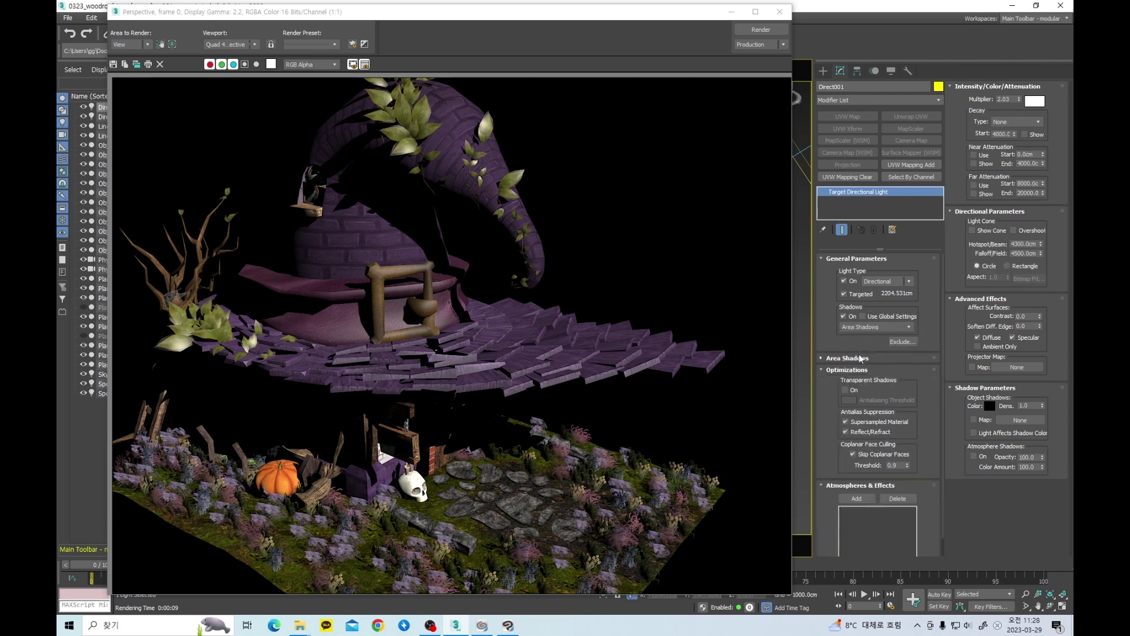
left_click(857, 359)
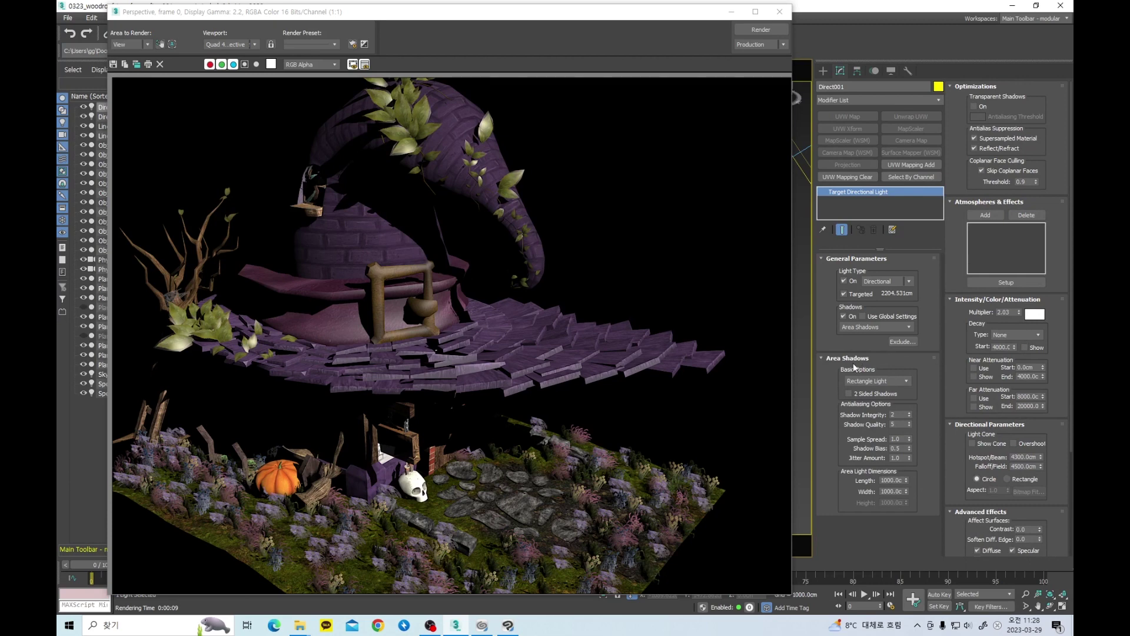
Step: Check the area light shape options, keep Rectangle Light, and render the scene with area shadows
left_click(906, 380)
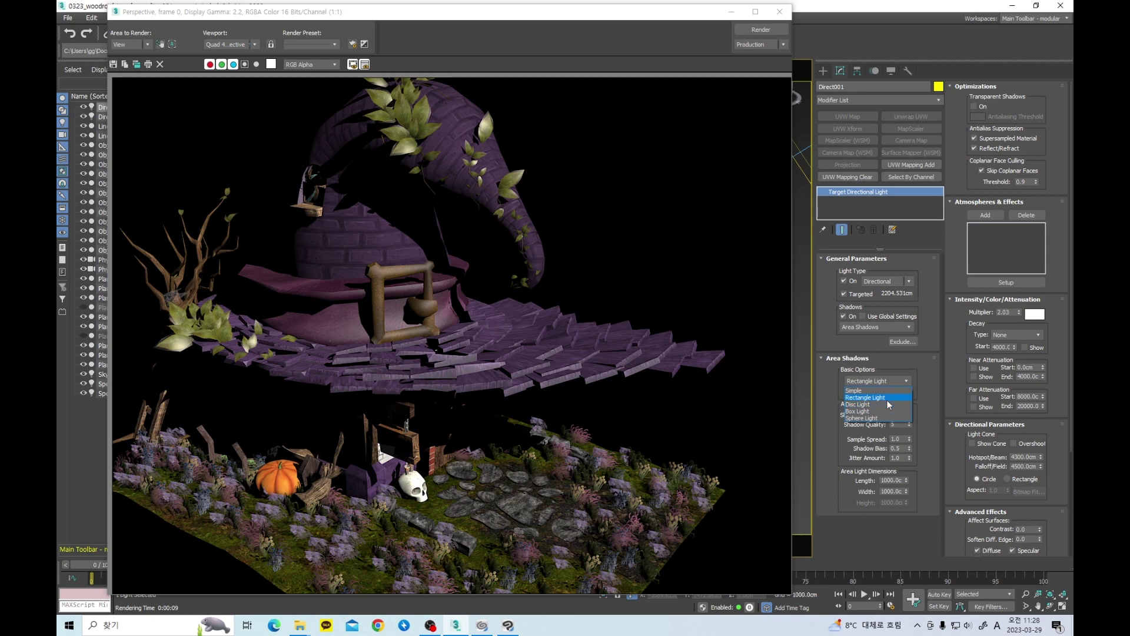
left_click(935, 388)
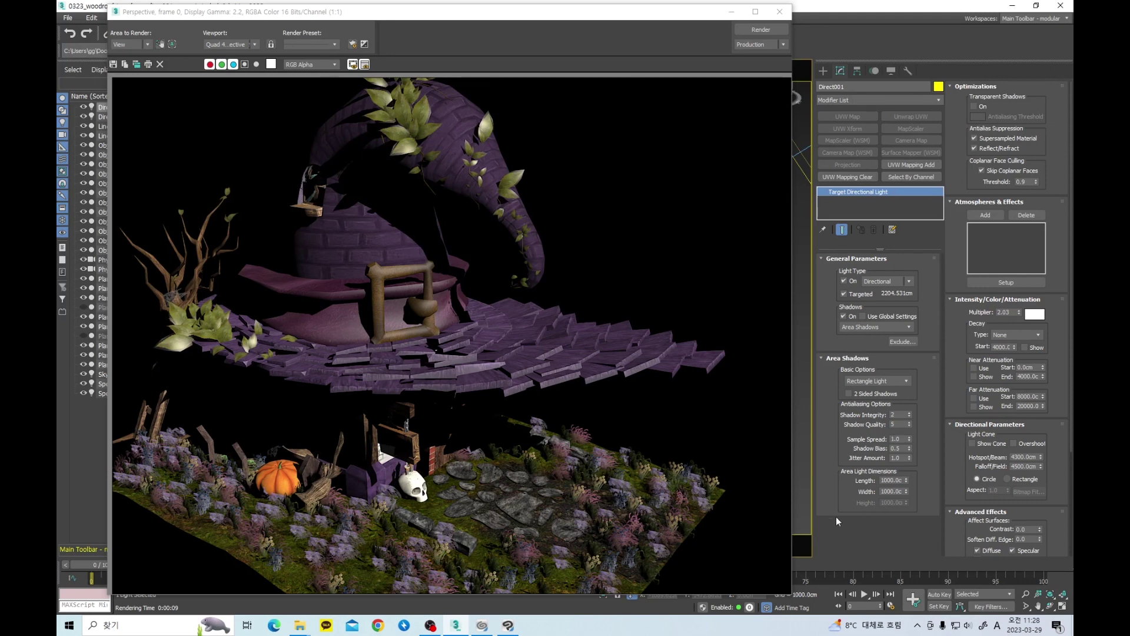
left_click(760, 30)
left_click(462, 373)
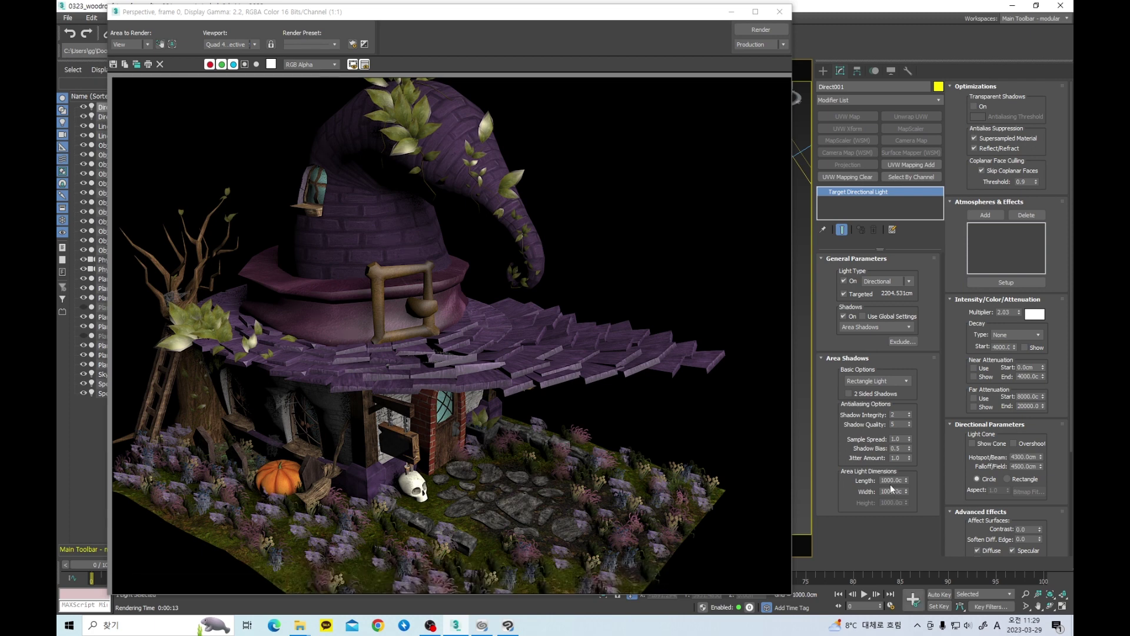
Step: Set the area light's length and width to 50 cm and render the scene, continuing past the missing map files
double_click(893, 481)
type("50")
key("Tab")
type("50")
key("Return")
left_click(761, 29)
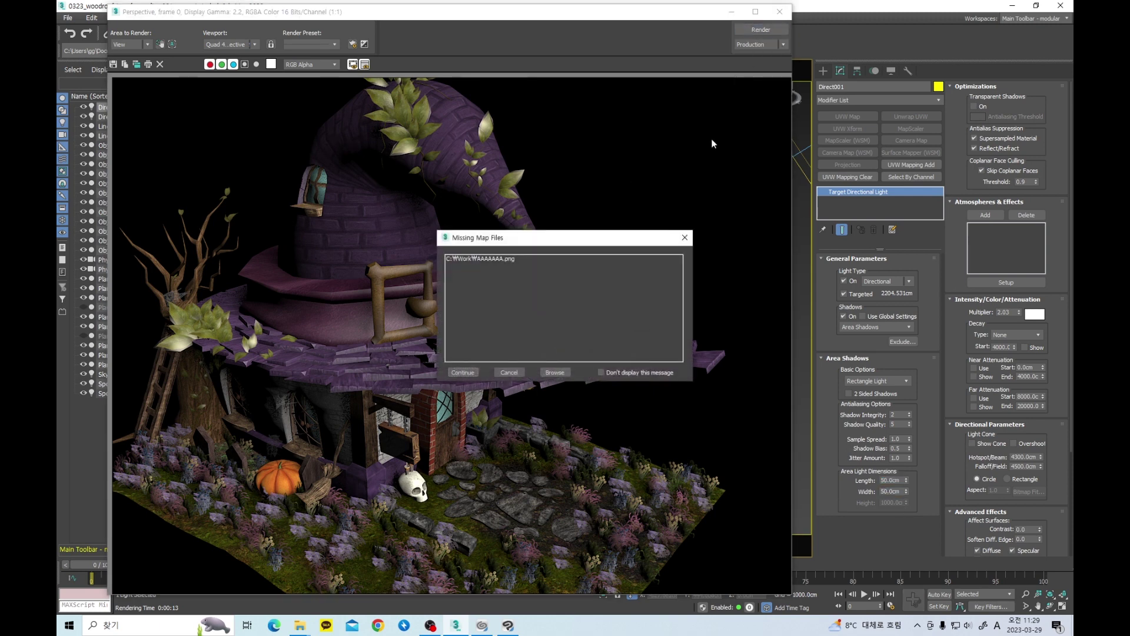
left_click(469, 371)
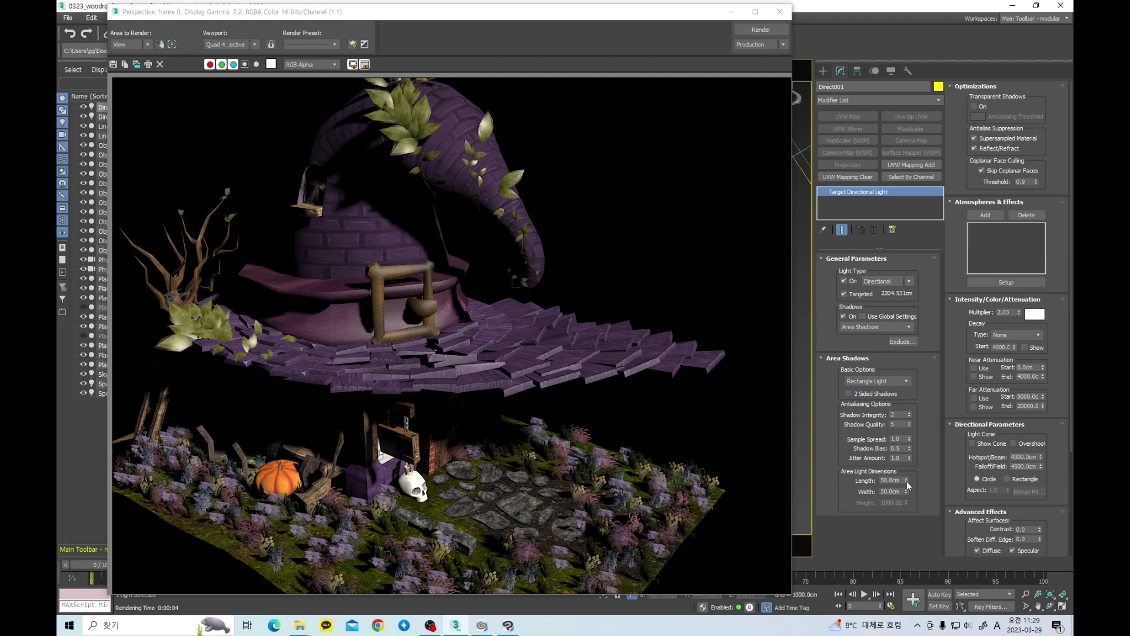
Step: Clone the rendered frame for comparison and set the area light's length and width to 300 cm
left_click(137, 63)
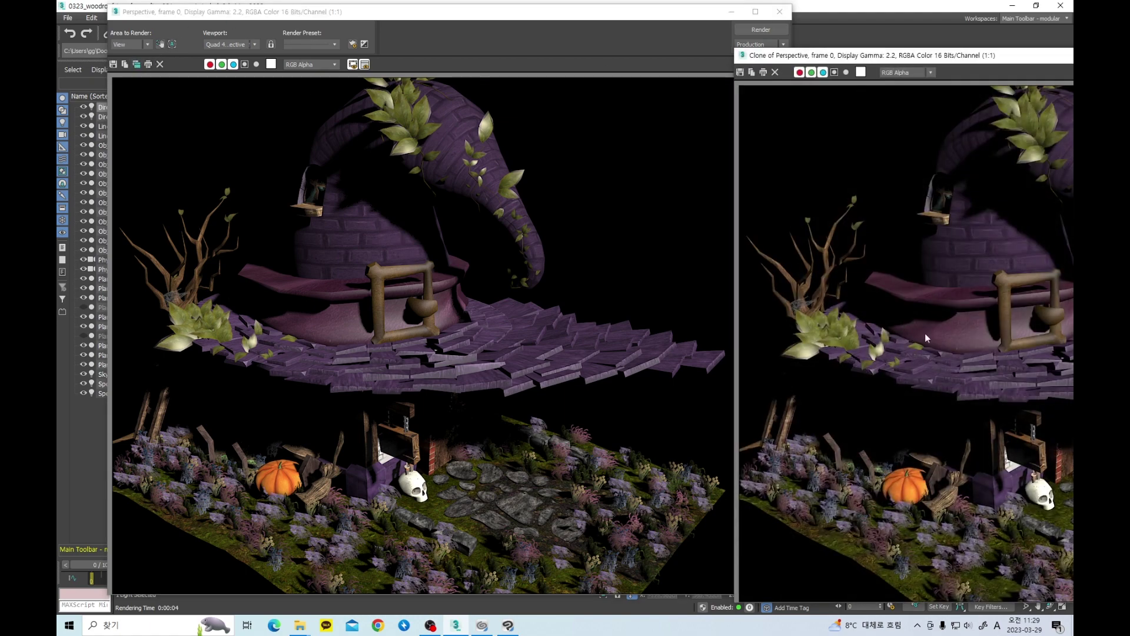
mouse_move(866, 67)
left_mouse_down()
mouse_move(776, 349)
mouse_move(834, 539)
left_mouse_up()
left_click(896, 480)
type("300")
key("Tab")
type("30")
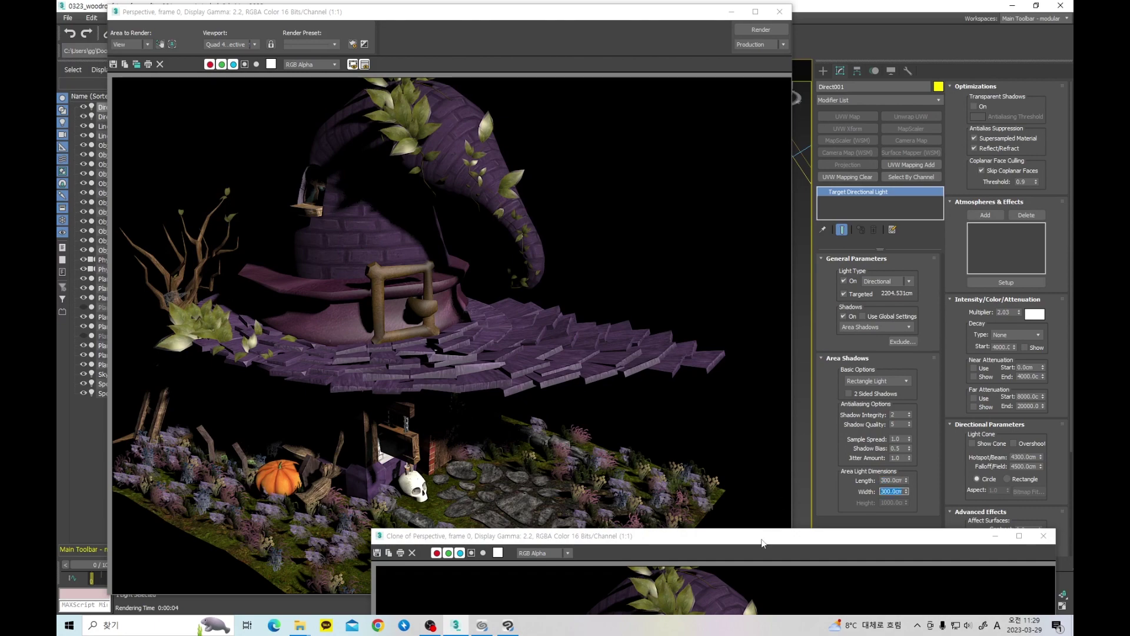
Step: Render the scene with the enlarged area light and bring the cloned frame beside the new render for comparison
mouse_move(761, 543)
left_mouse_down()
mouse_move(851, 34)
mouse_move(850, 76)
mouse_move(839, 73)
left_mouse_up()
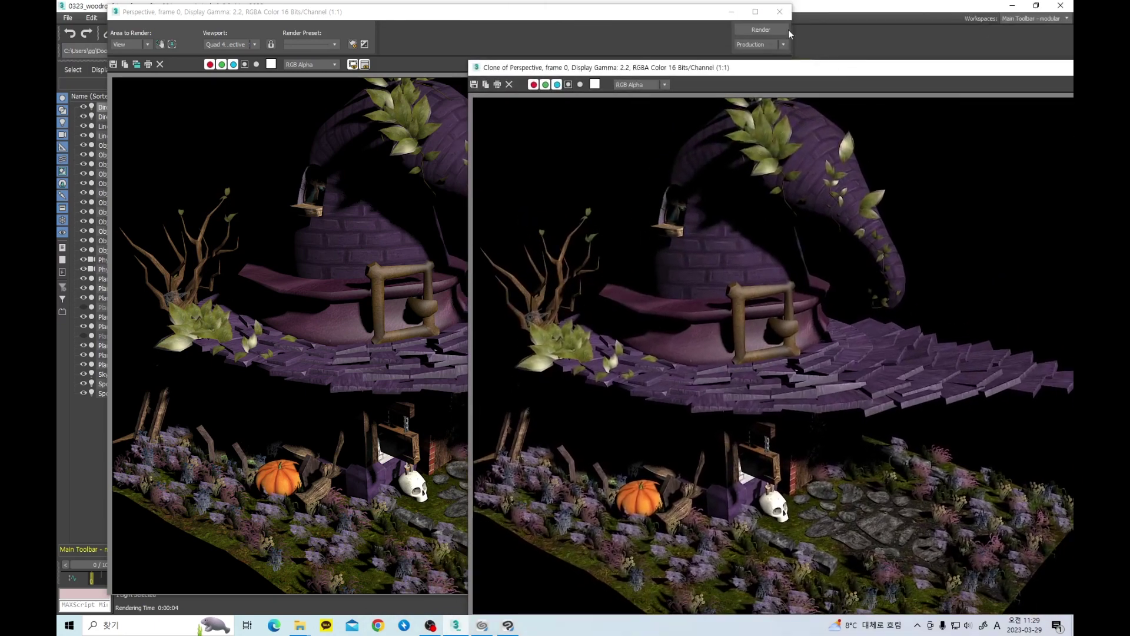
left_click(776, 30)
left_click(465, 369)
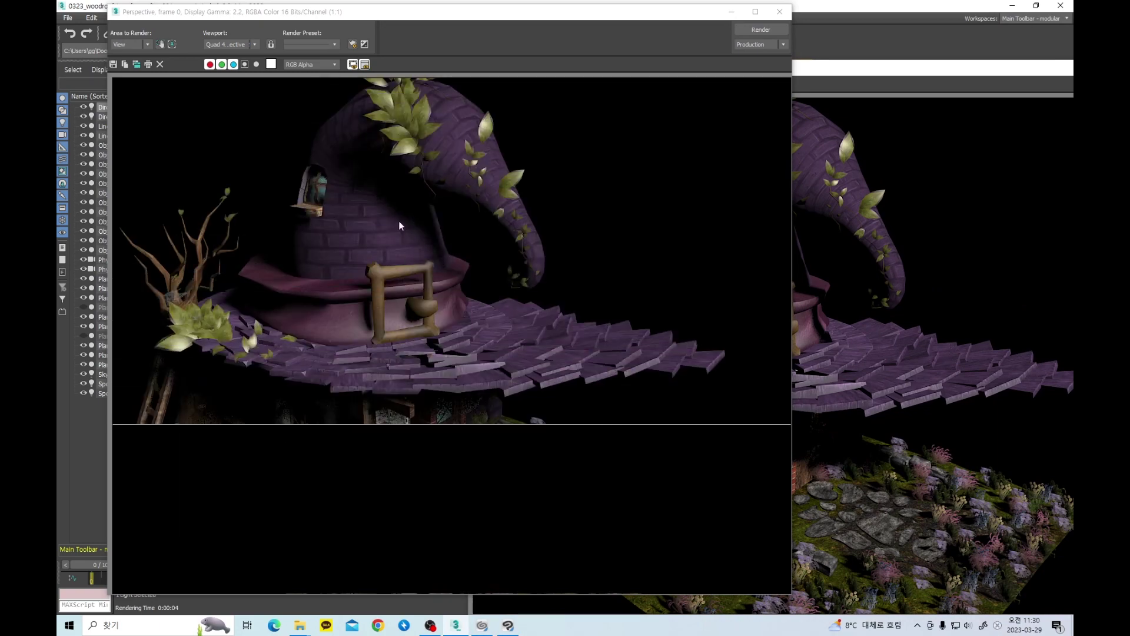
left_click(878, 321)
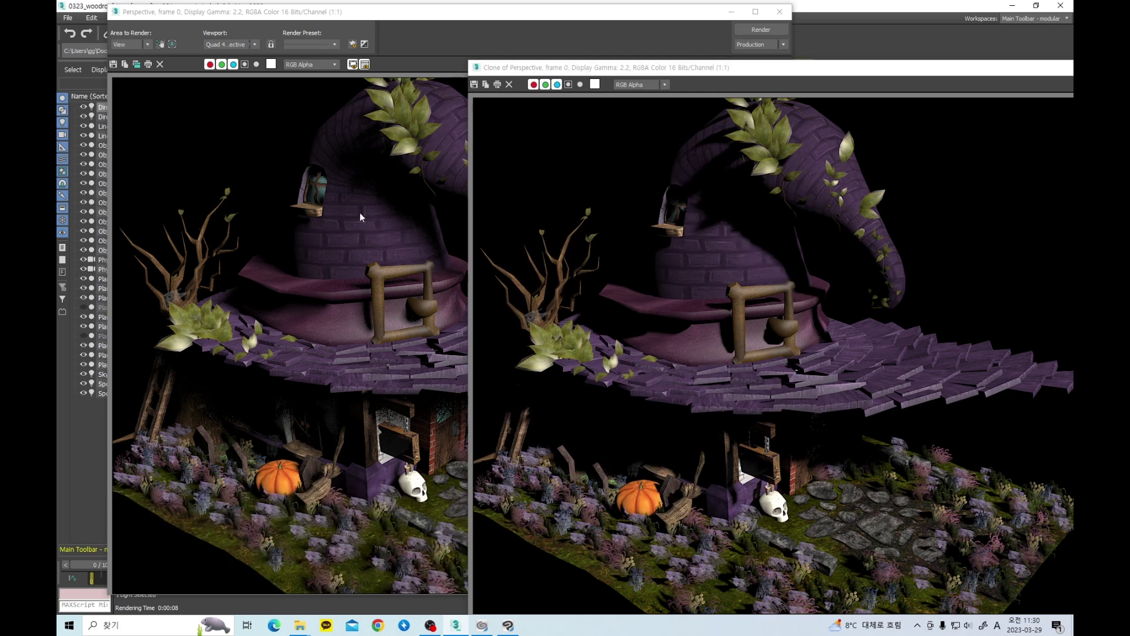
Step: Set the area light's length and width to 500 cm and render the scene again
left_click_drag(822, 70, 834, 539)
double_click(884, 480)
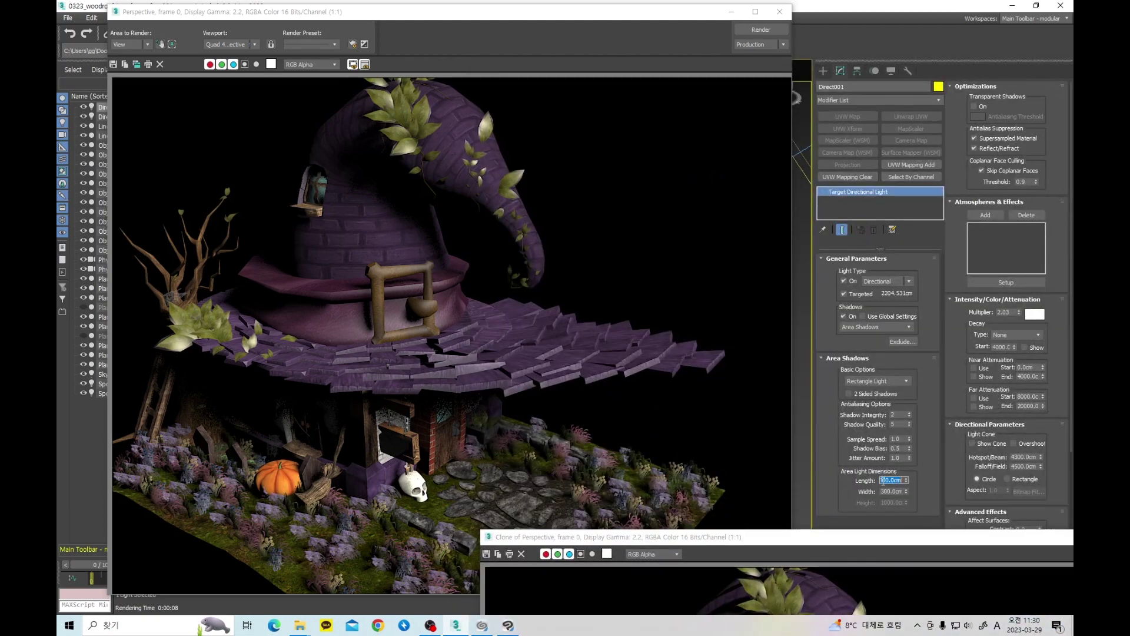
type("500")
key("Tab")
type("5")
left_click_drag(864, 537, 904, 86)
left_click(765, 30)
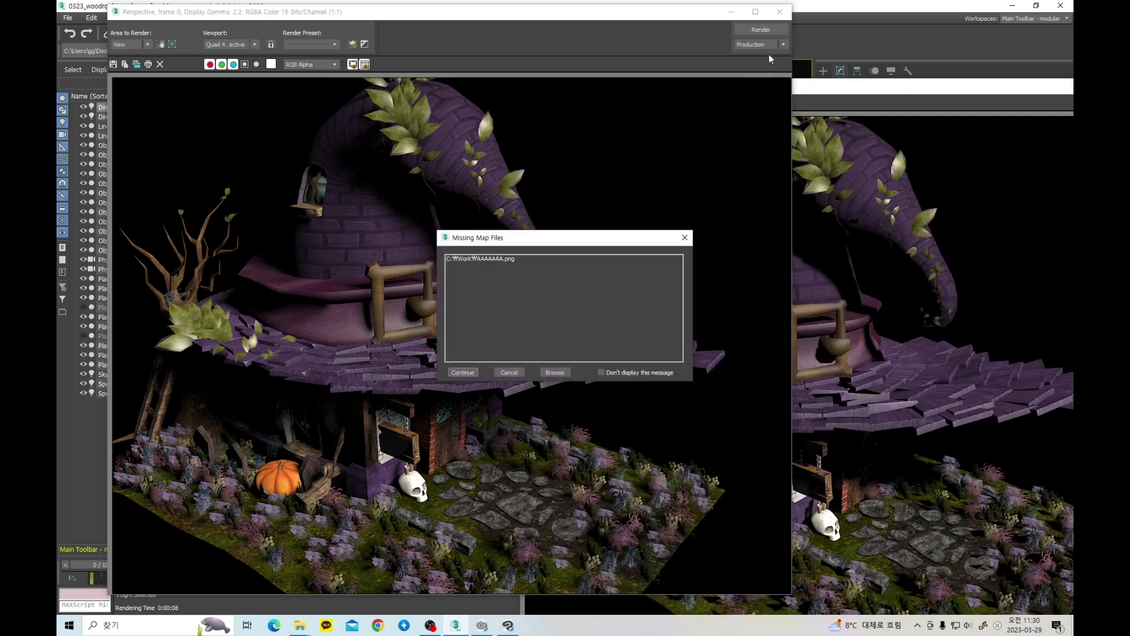
left_click(462, 372)
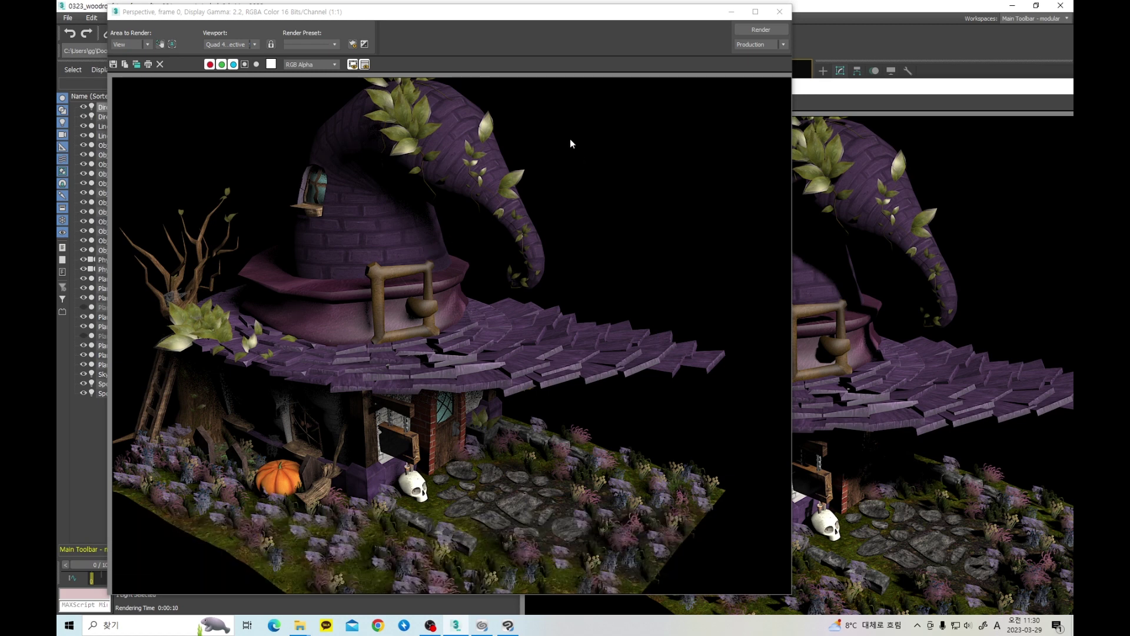
Step: Set the area light's length and width to 250 cm and render the scene
left_click_drag(577, 13, 539, 14)
left_click_drag(870, 80, 845, 518)
double_click(893, 481)
type("250")
key("Tab")
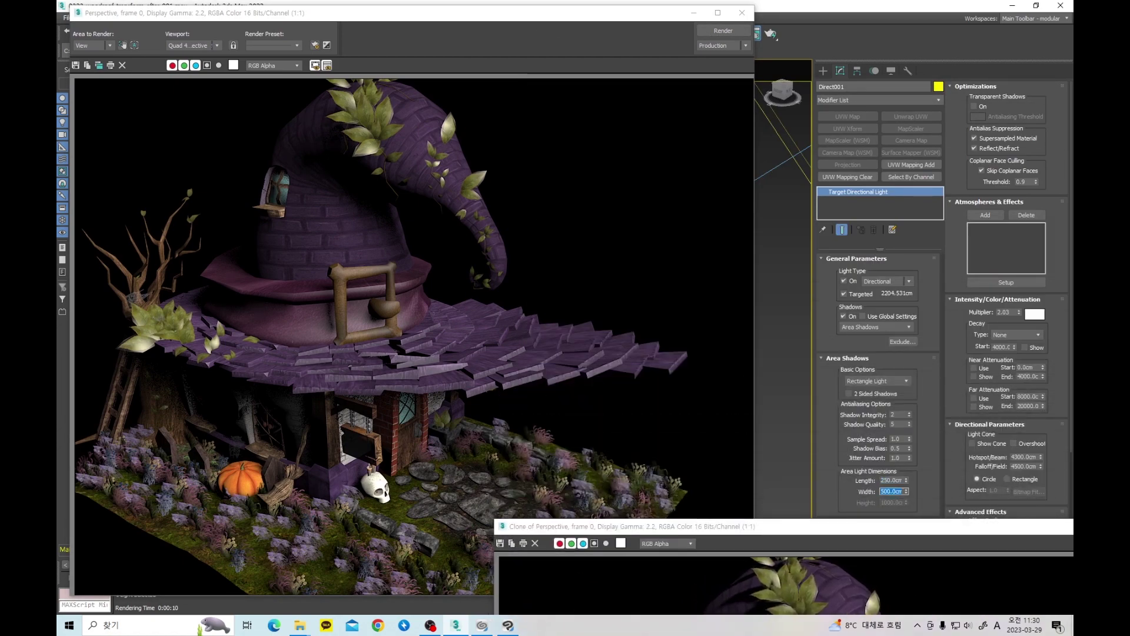
type("25")
left_click(722, 30)
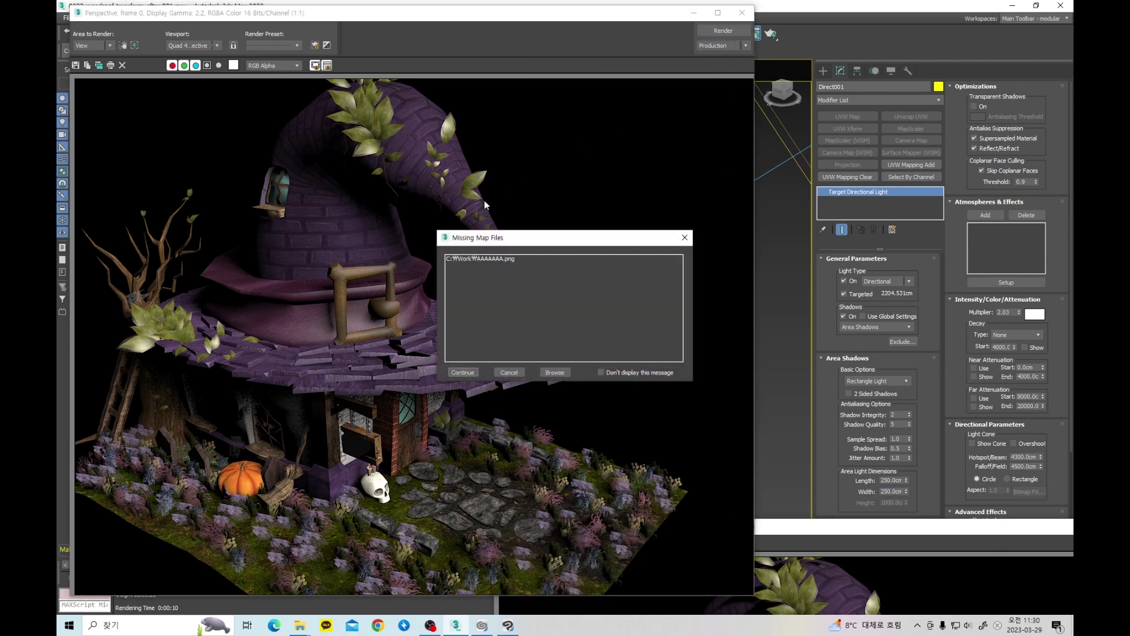
left_click(463, 372)
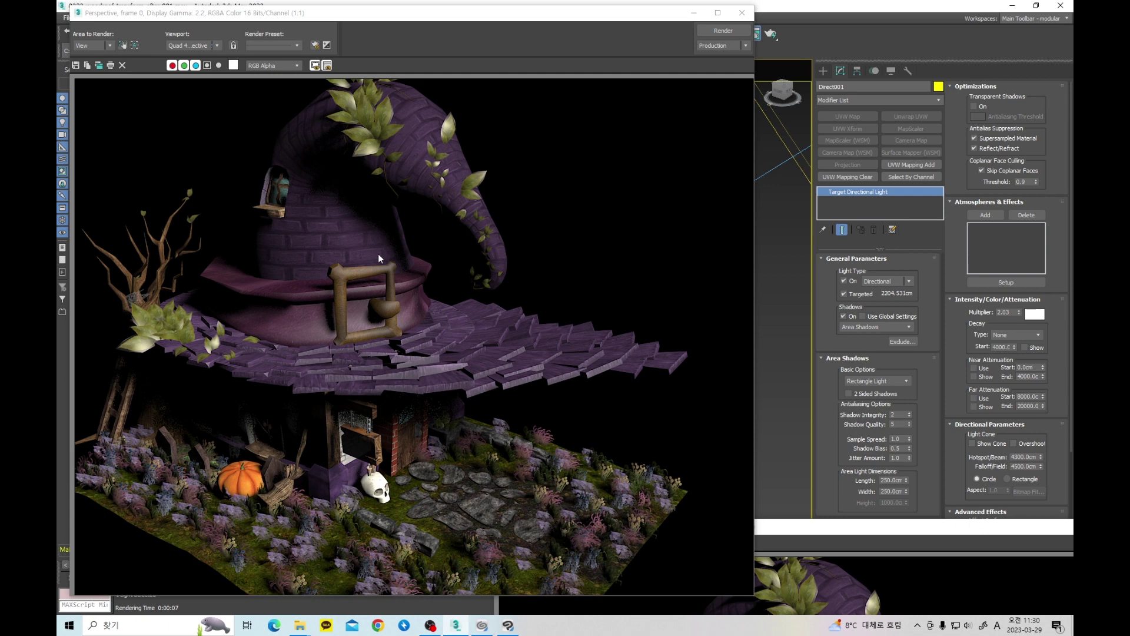
Step: Close the cloned frame and the rendered frame window, checking the directional light's placement around the house in the viewport
mouse_move(907, 531)
left_mouse_down()
mouse_move(787, 517)
mouse_move(595, 470)
left_mouse_up()
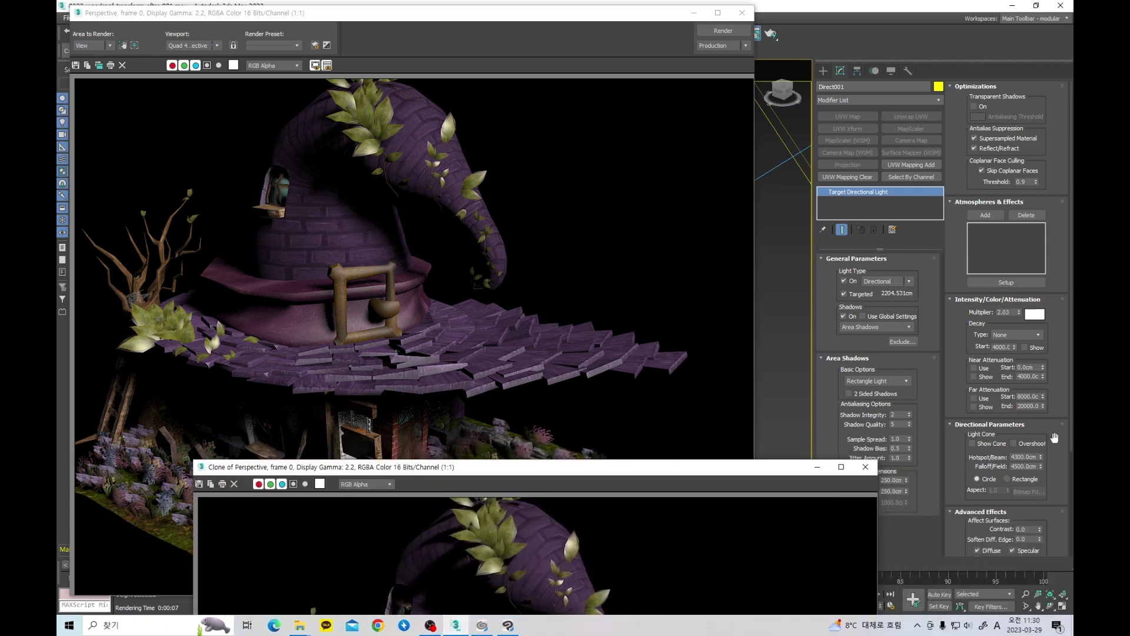
left_click(866, 467)
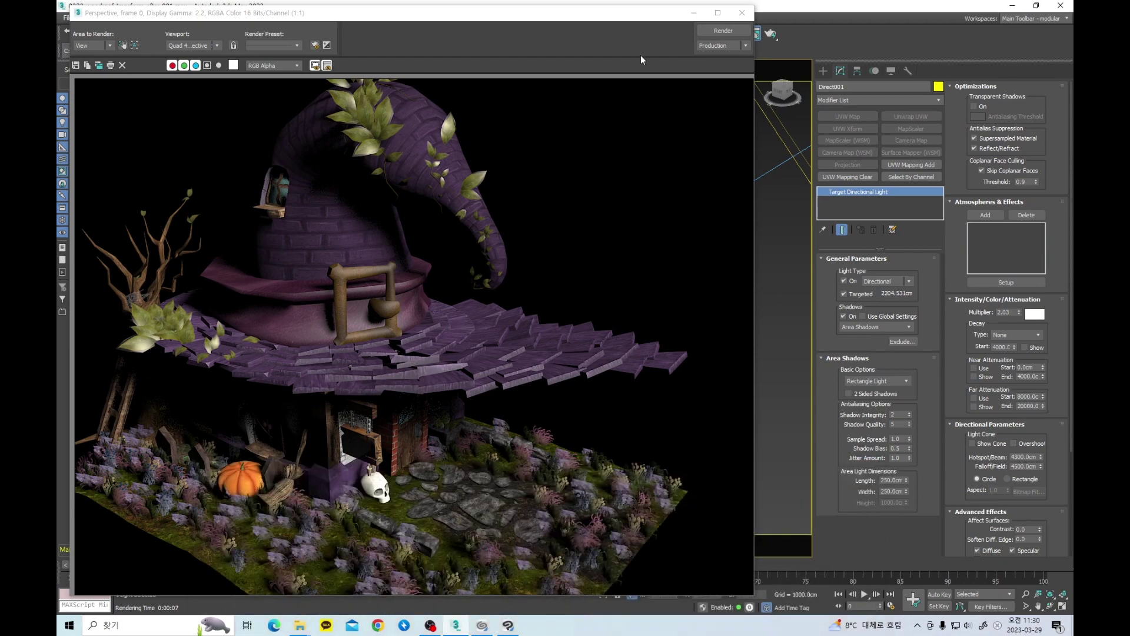
left_click_drag(617, 17, 773, 366)
scroll(566, 253, "down", 8)
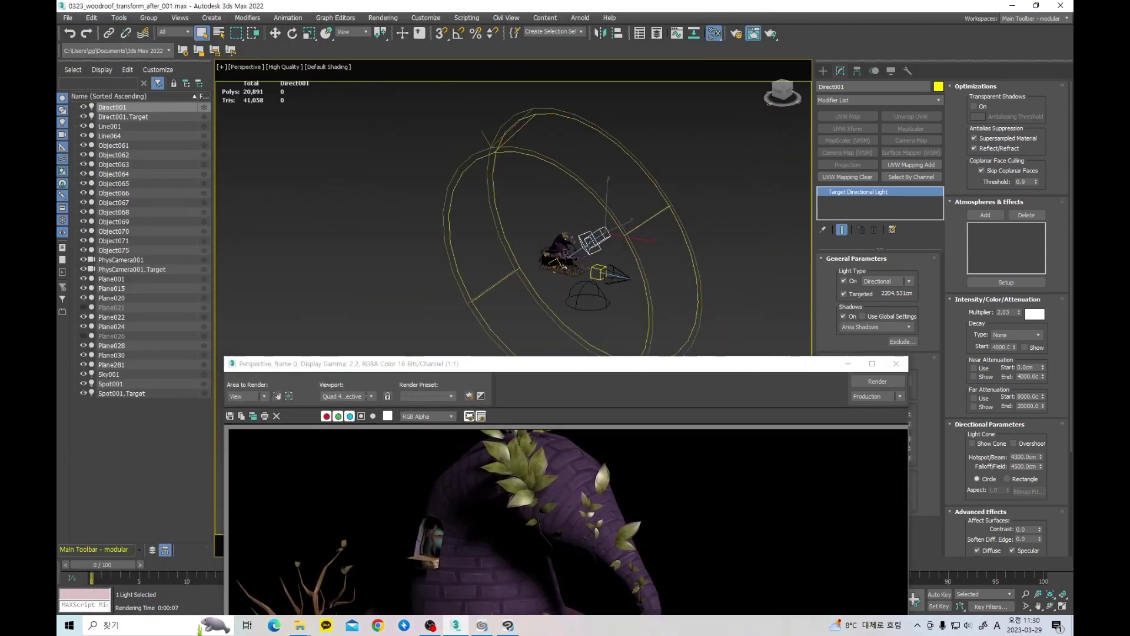
middle_click_drag(562, 253, 609, 249, "alt")
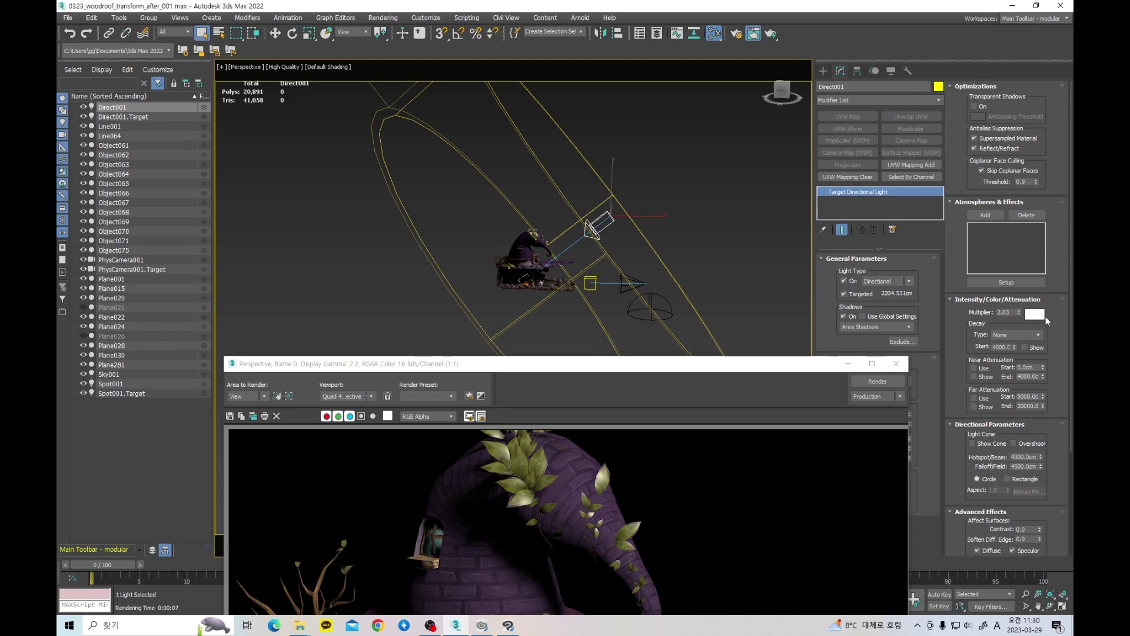
scroll(562, 258, "up", 5)
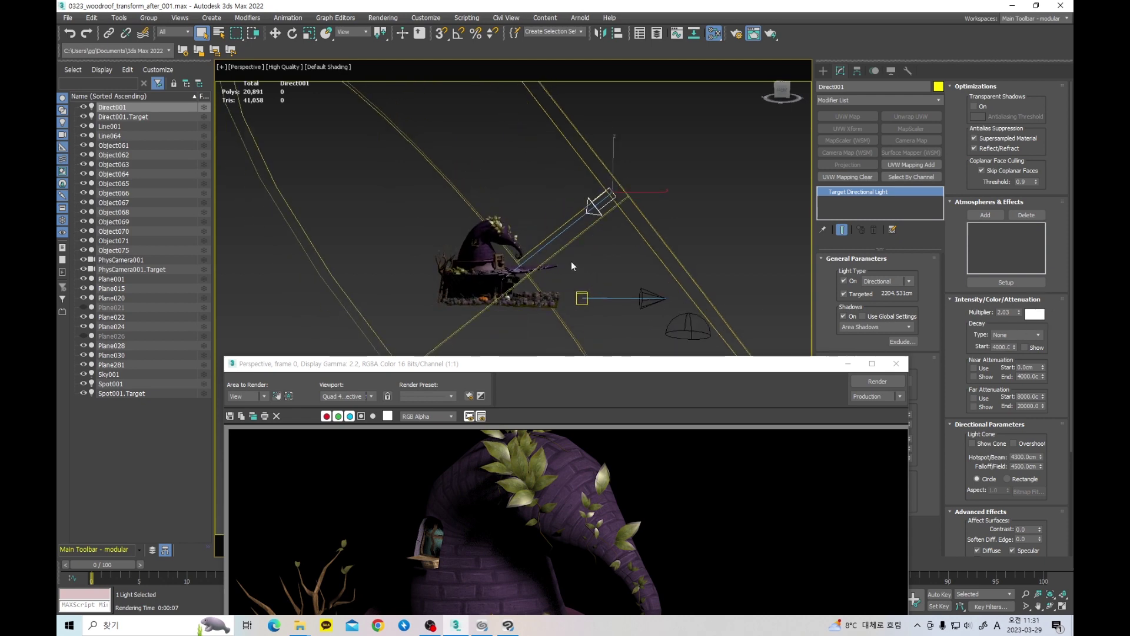
middle_click_drag(557, 251, 550, 260, "alt")
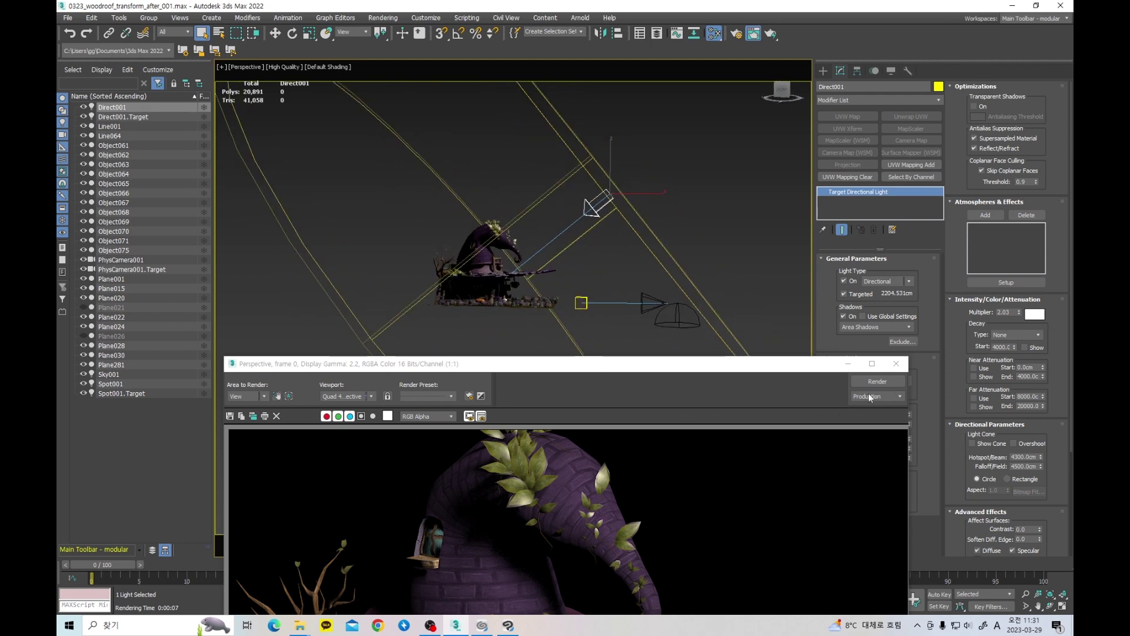
left_click(896, 364)
Step: Raise the directional light's far attenuation end to about 31920 cm, with start at 0, and widen its Falloff/Field to 49800 cm
middle_click_drag(664, 265, 659, 295)
scroll(607, 265, "up", 4)
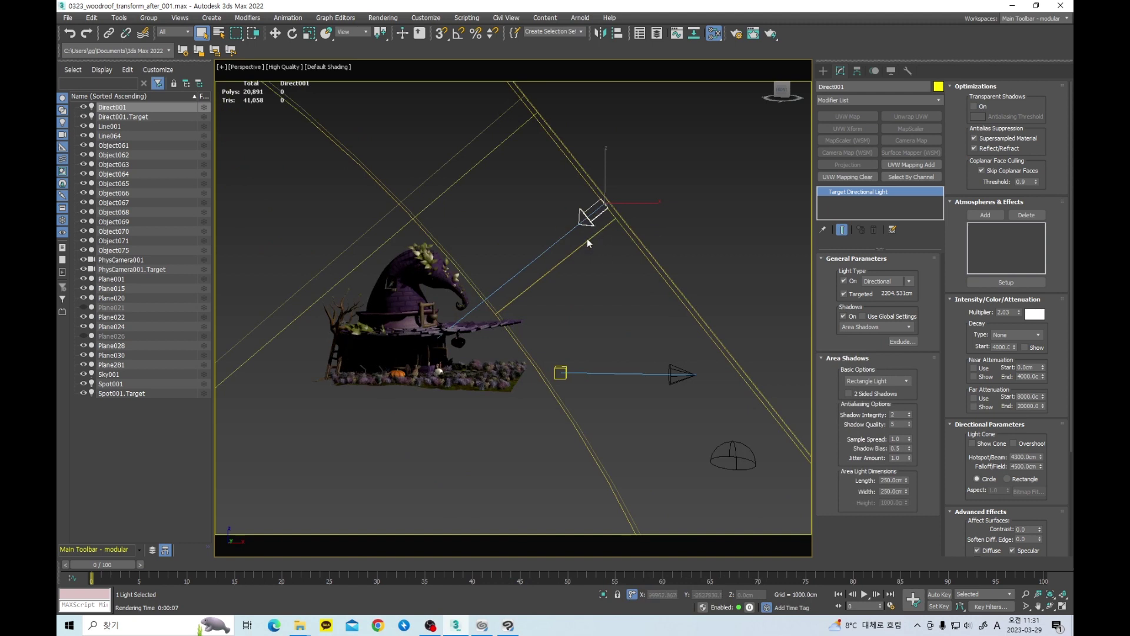
scroll(589, 241, "down", 4)
middle_click_drag(627, 282, 618, 311)
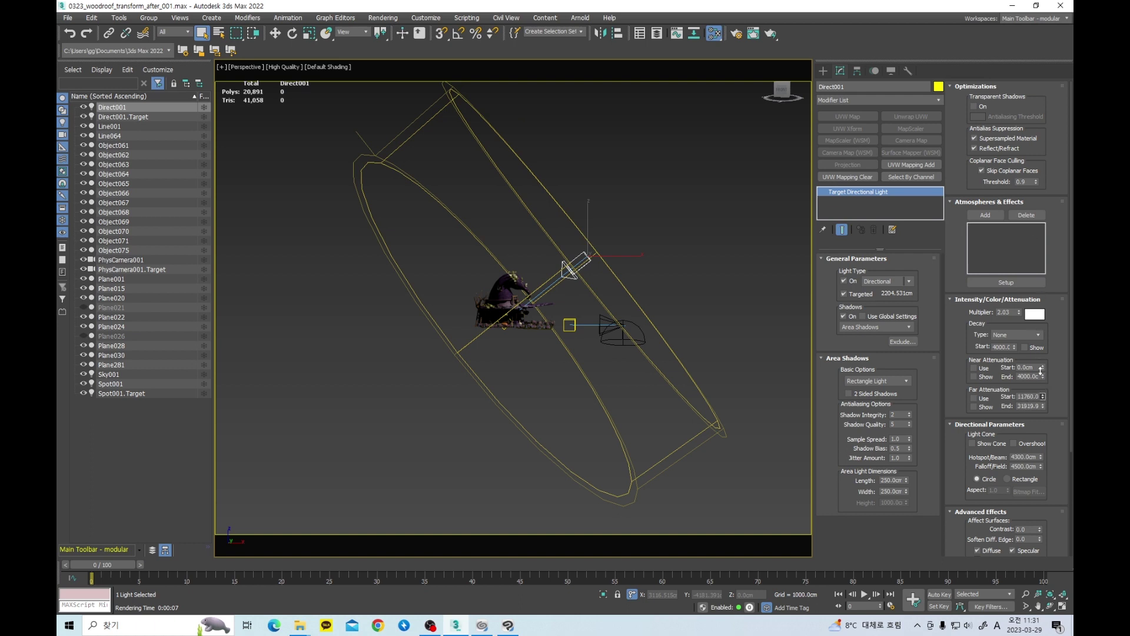
left_click_drag(1044, 467, 1021, 456)
scroll(544, 252, "down", 5)
middle_click_drag(536, 258, 567, 257, "alt")
scroll(568, 256, "down", 6)
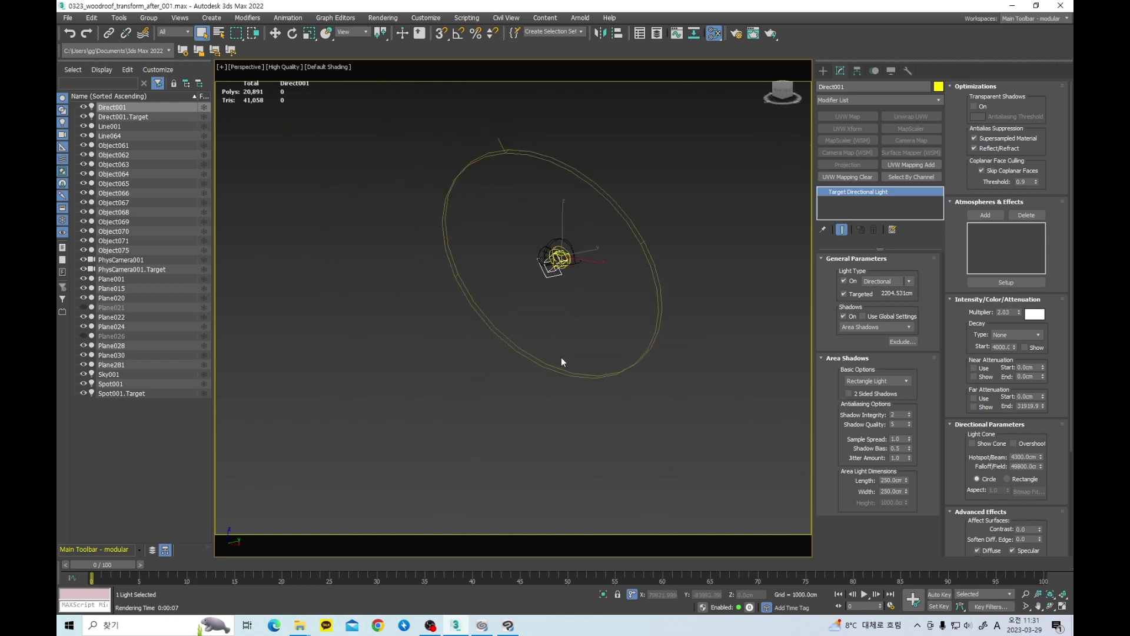
Step: Reduce the directional light's Falloff/Field to 8600 cm
left_click_drag(1041, 469, 984, 32)
scroll(573, 267, "up", 6)
middle_click_drag(543, 252, 624, 252, "alt")
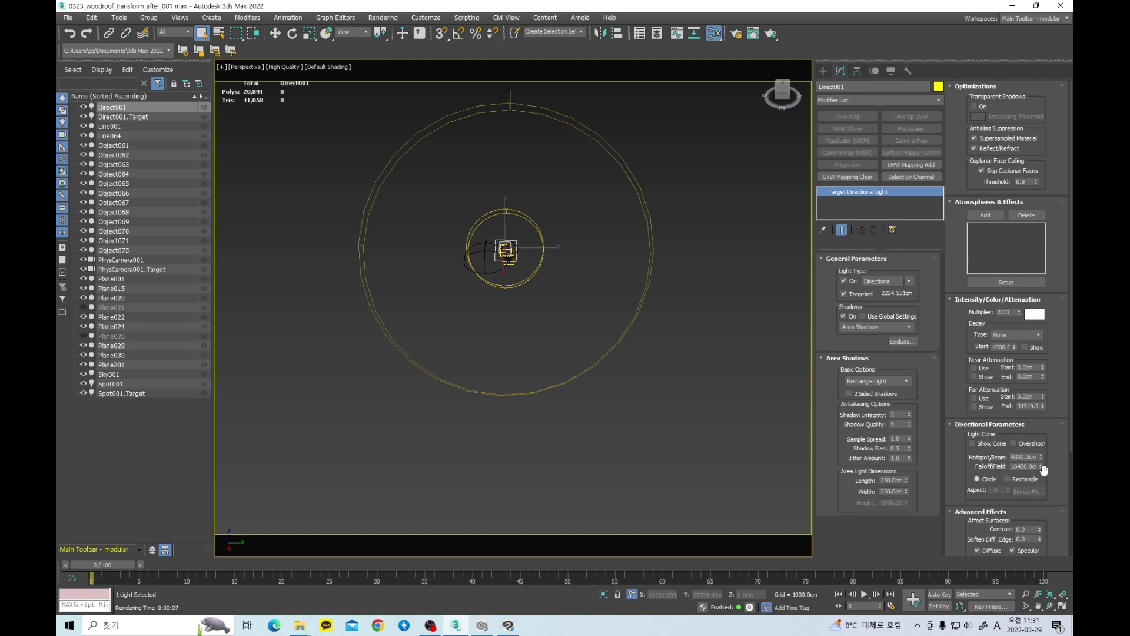
left_click_drag(1041, 465, 1041, 518)
middle_click_drag(594, 338, 426, 292, "alt")
scroll(531, 217, "up", 6)
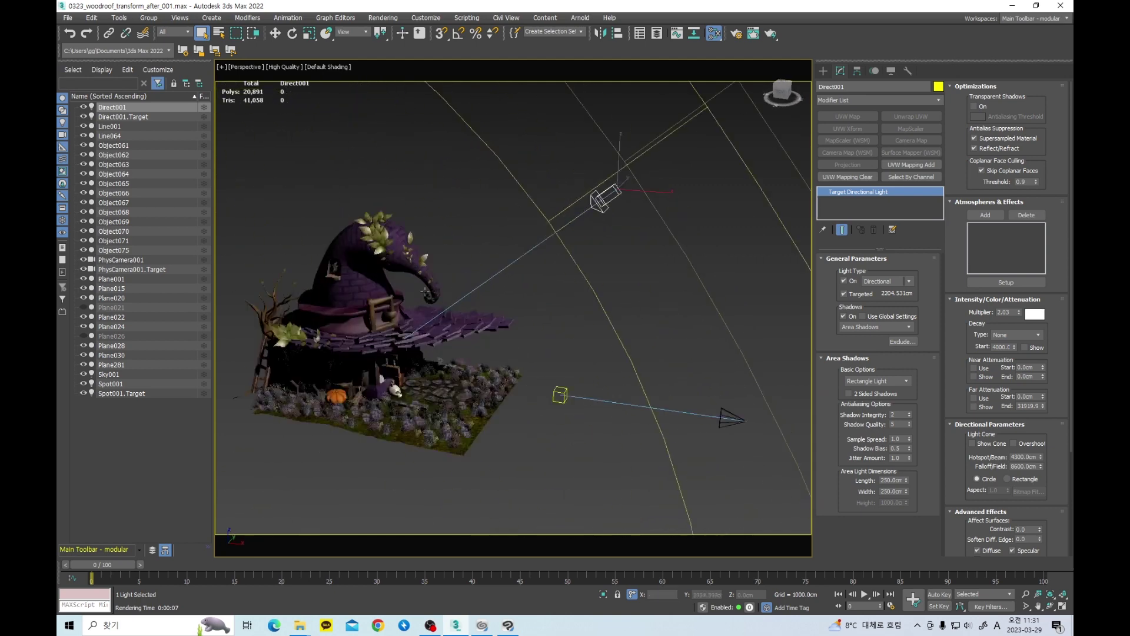
middle_click_drag(432, 332, 470, 321)
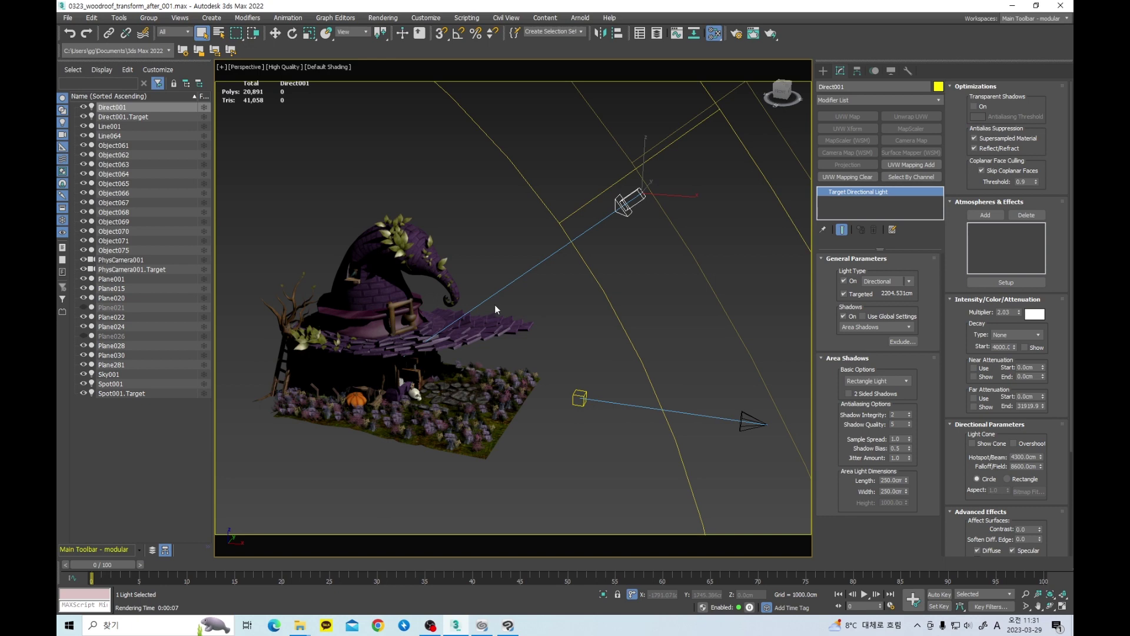
Step: Examine the directional light's parallel beam and its coverage of the house from several angles
scroll(538, 301, "down", 5)
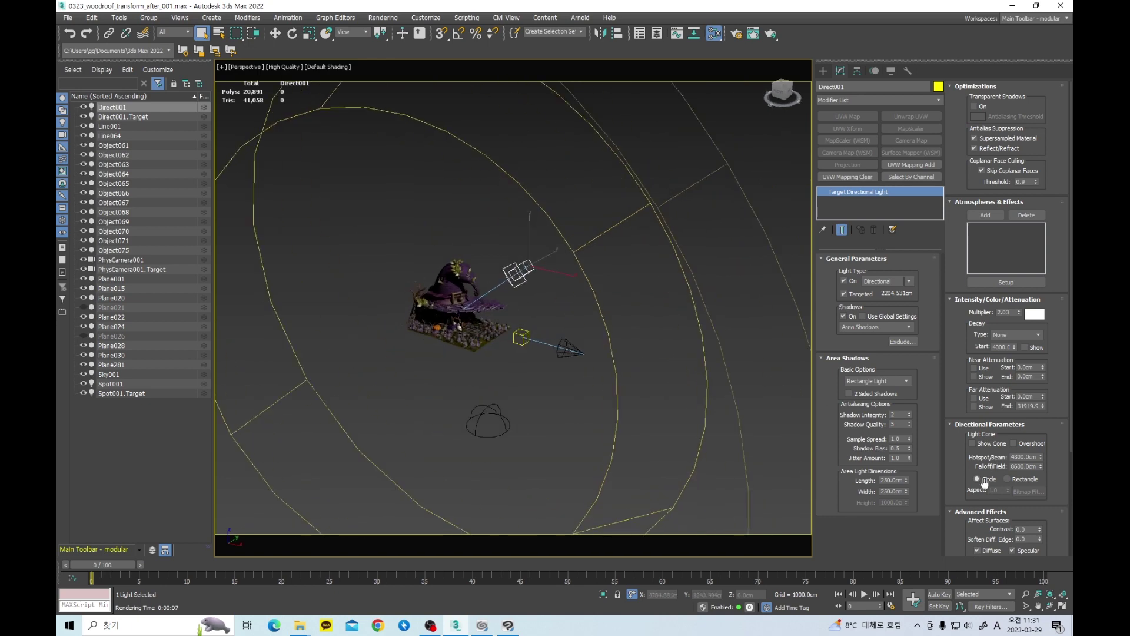
middle_click_drag(560, 304, 589, 328, "alt")
left_click(614, 337)
scroll(591, 334, "up", 5)
middle_click_drag(618, 329, 624, 317)
left_click(585, 210)
middle_click_drag(586, 210, 592, 258, "alt")
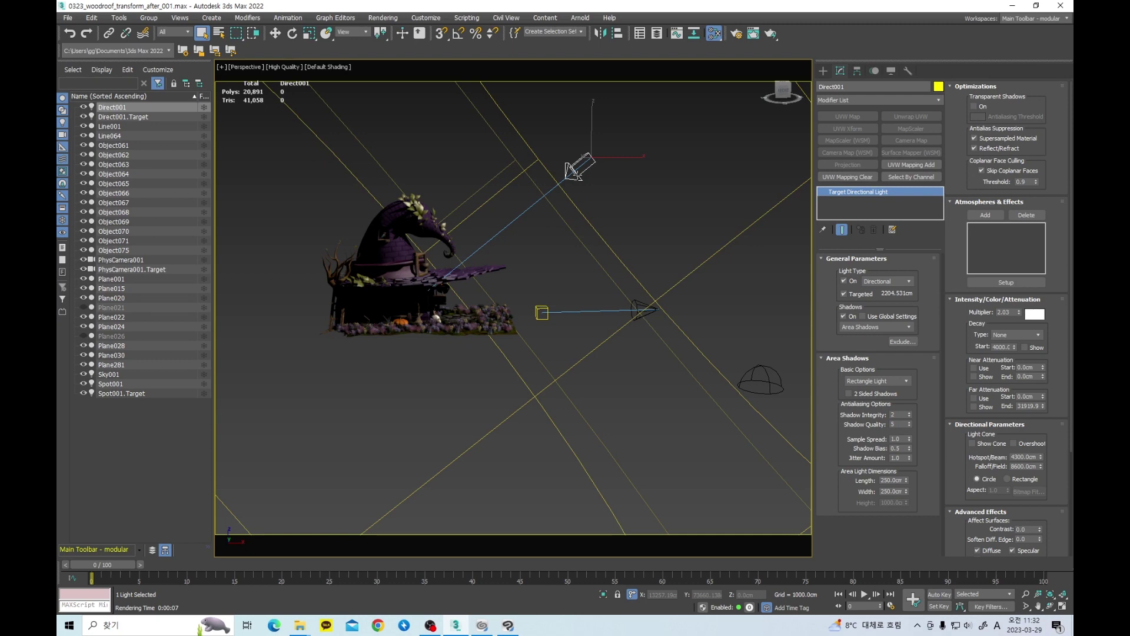
middle_click_drag(575, 244, 560, 284, "alt")
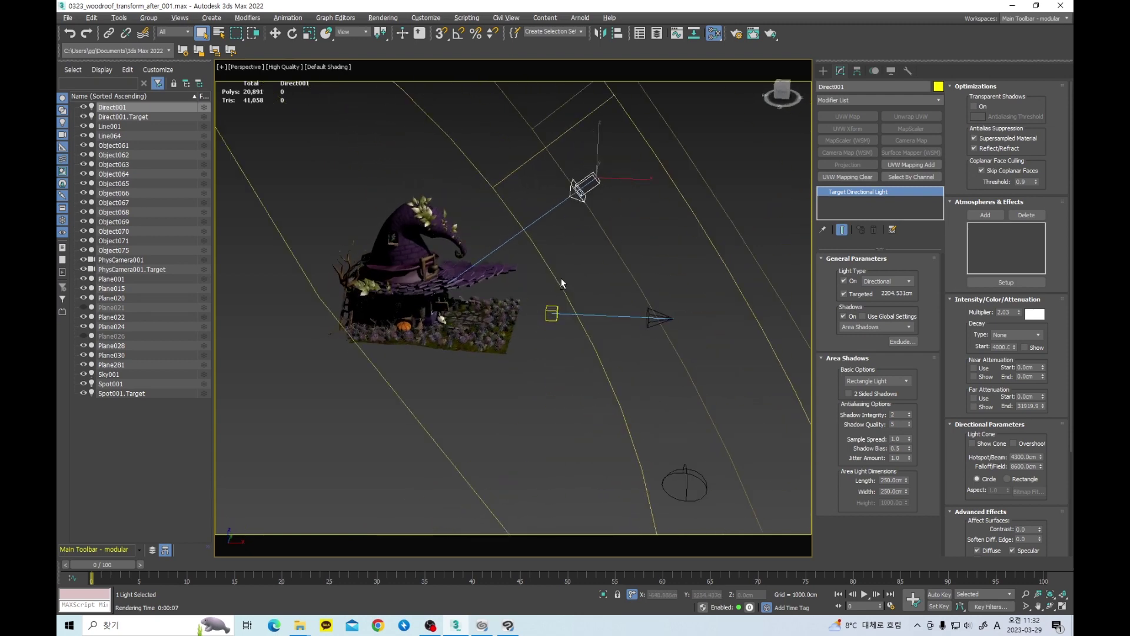
Step: Select the spotlight in front of the house and move it directly above its target, at a height of about 1150 cm
left_click(661, 320)
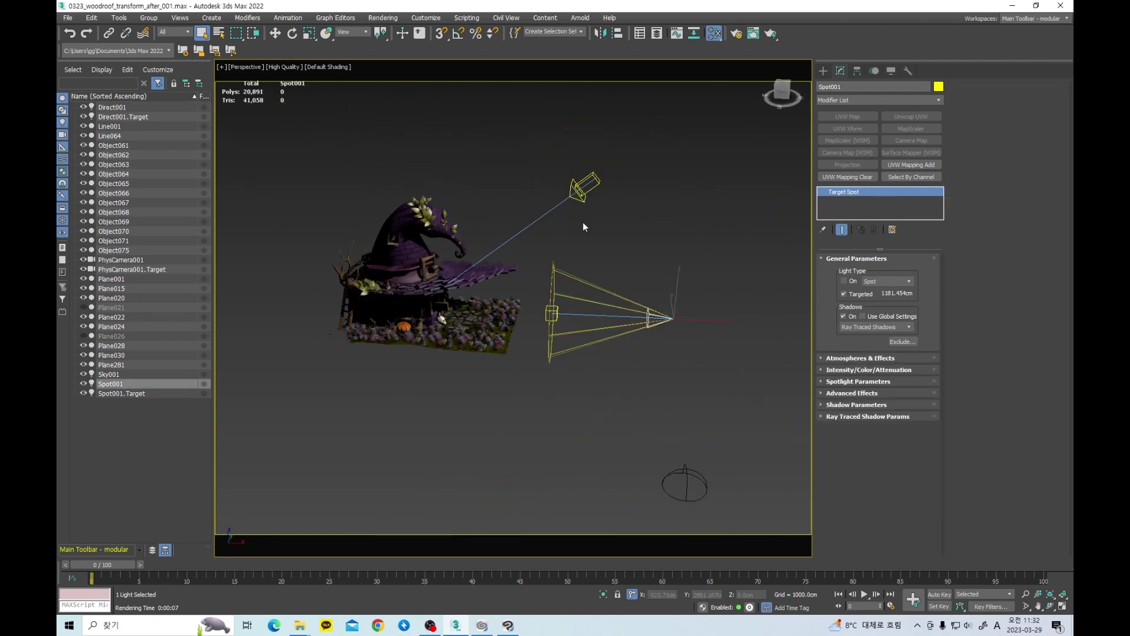
middle_click_drag(609, 296, 616, 284, "alt")
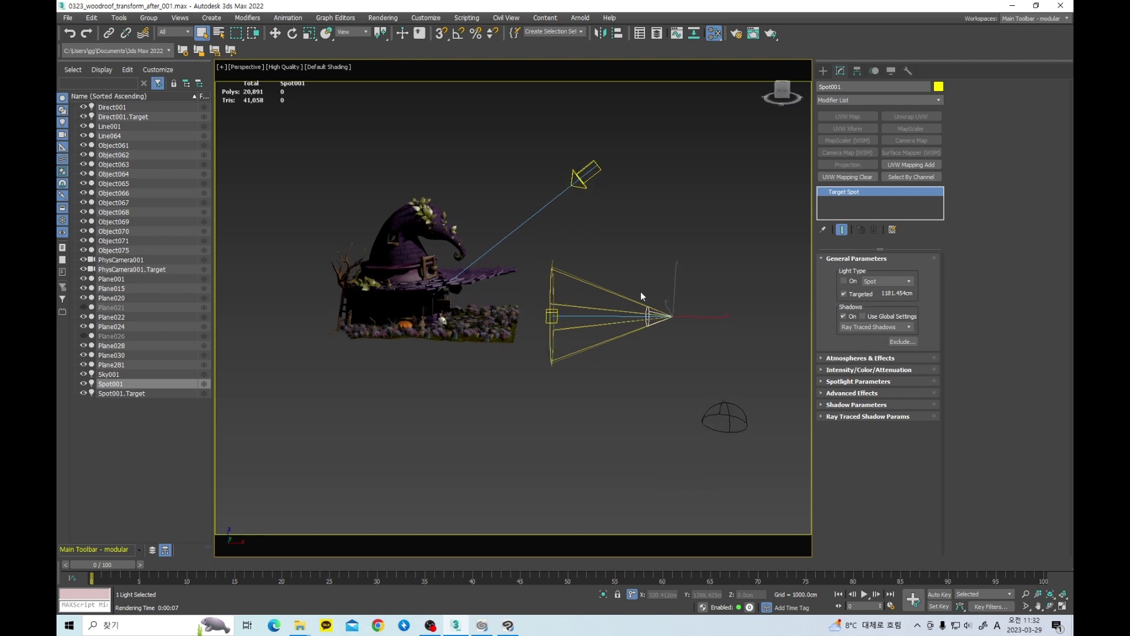
middle_click_drag(644, 295, 683, 309, "alt")
key("w")
left_click_drag(692, 300, 572, 190)
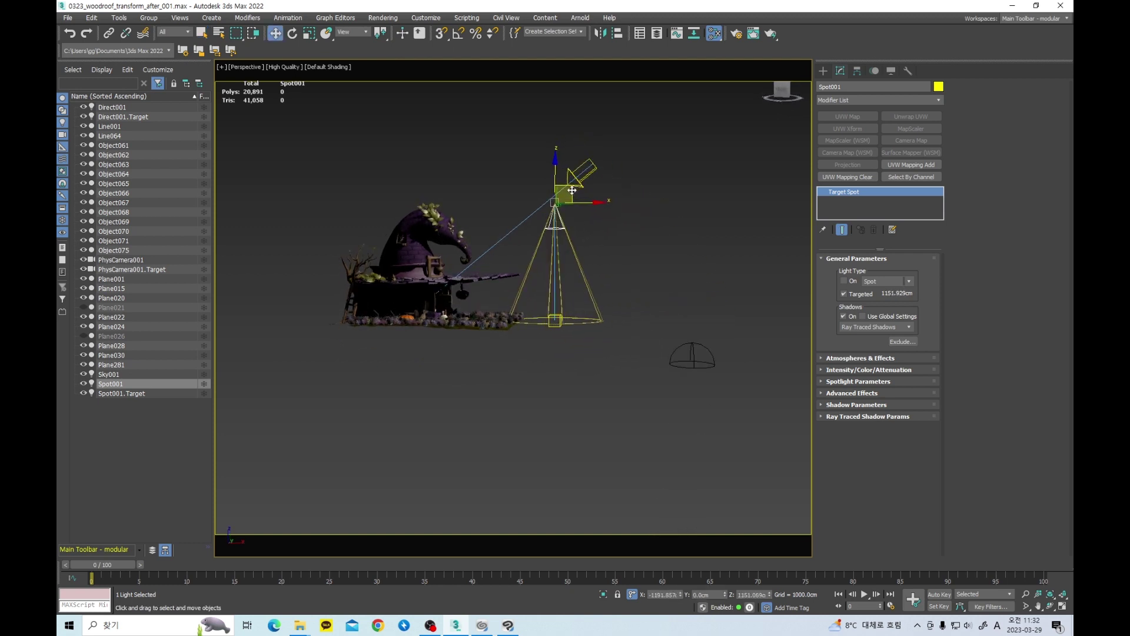
Step: Create an Omni light on the ground in front of the house and end the creation command
left_click(824, 71)
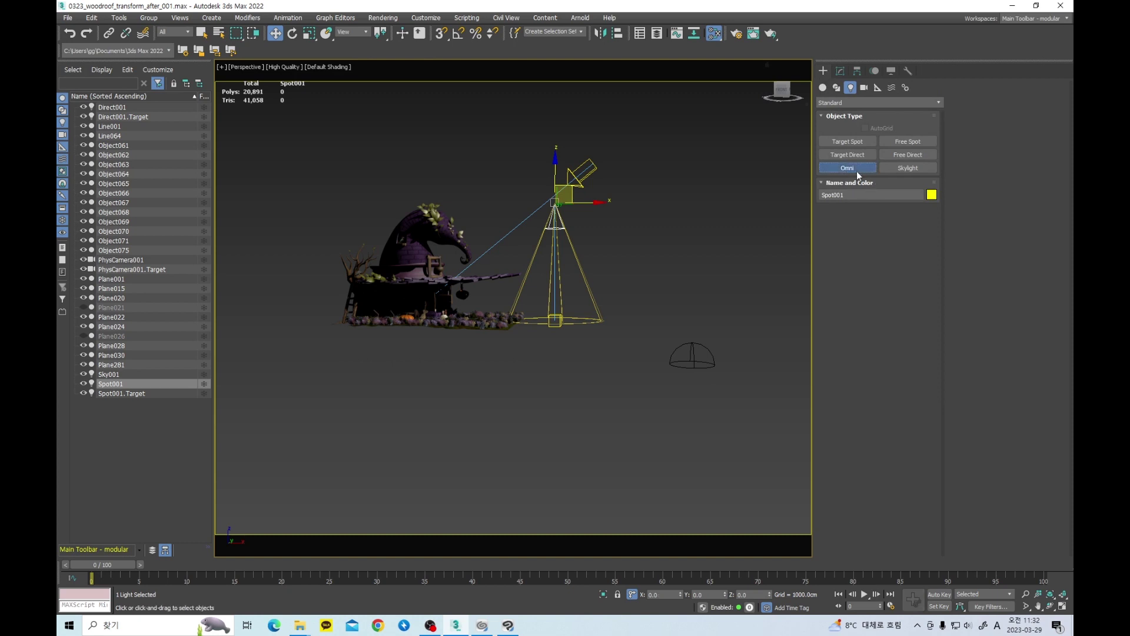
left_click(847, 169)
left_click(641, 325)
mouse_move(641, 318)
middle_mouse_down("alt")
mouse_move(644, 295)
mouse_move(656, 295)
mouse_move(651, 323)
mouse_move(625, 327)
middle_mouse_up("alt")
right_click(656, 295)
Step: Raise the omni light about 700 cm above the ground and show its parameters
left_click(541, 239)
middle_click_drag(543, 240, 534, 229, "alt")
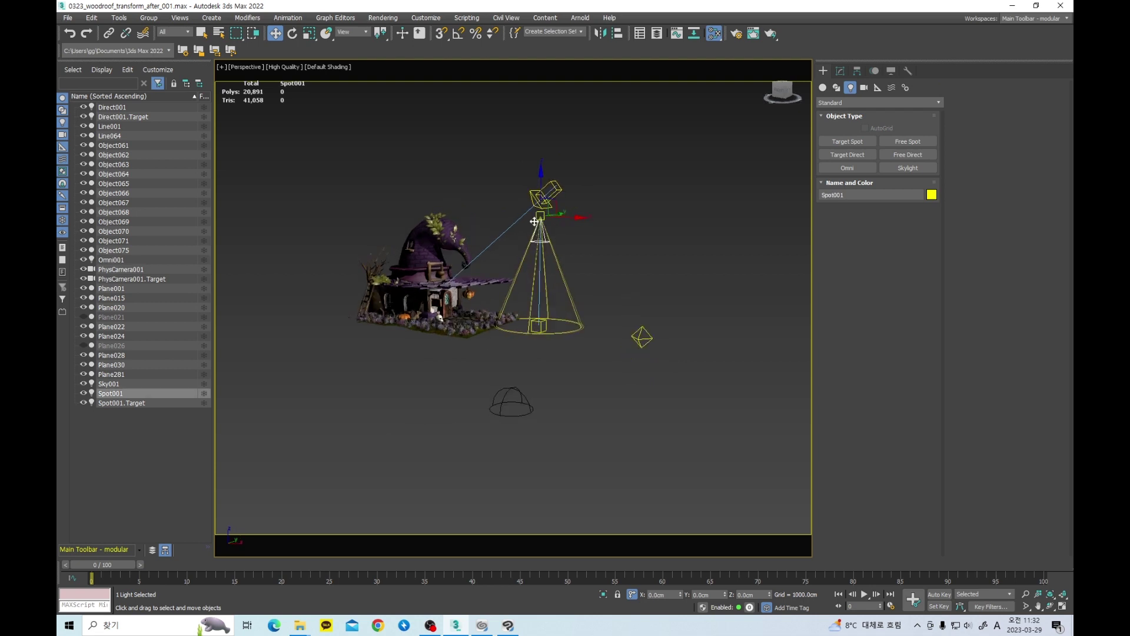
left_click(644, 340)
left_click_drag(643, 311, 649, 240)
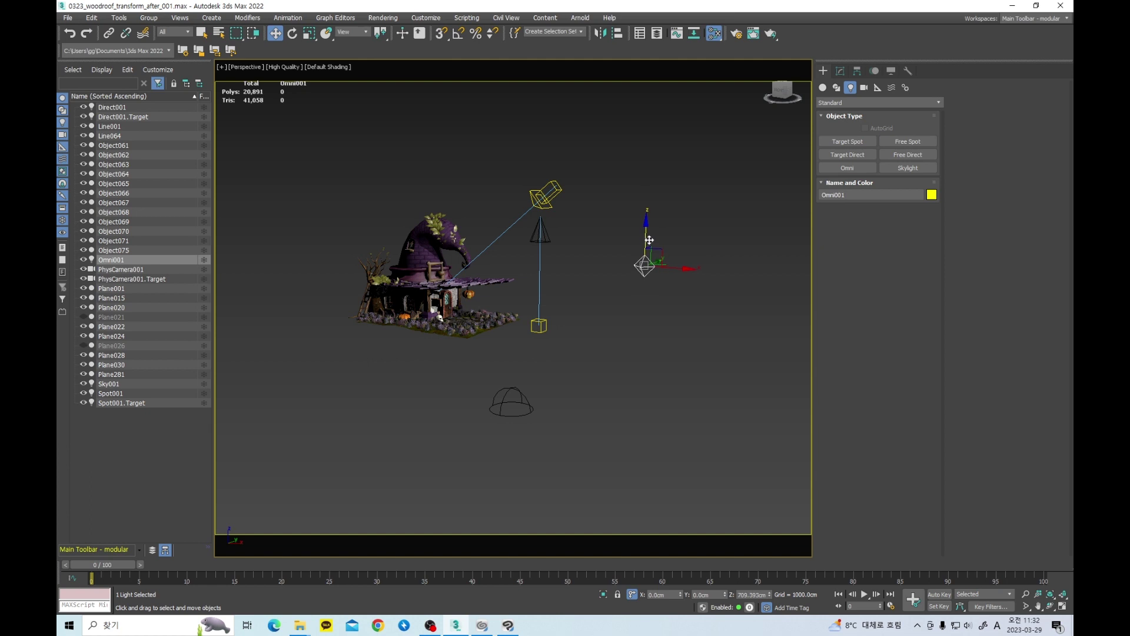
left_click(841, 70)
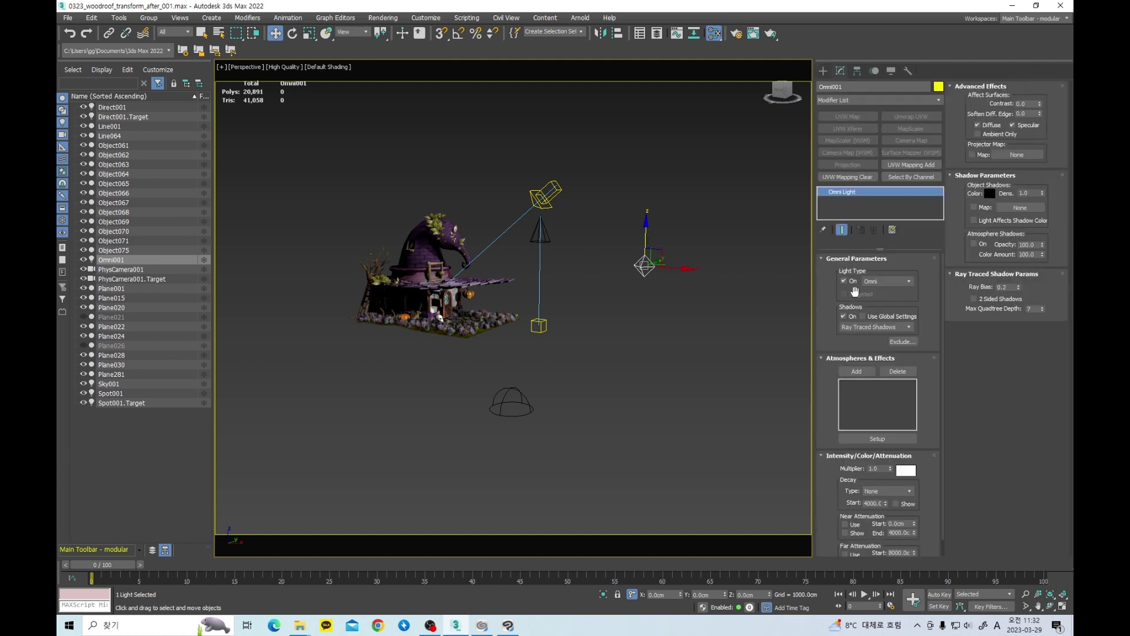
Step: Create a large ground plane in the top view, beneath the lights in front of the house
middle_click_drag(594, 277, 603, 295)
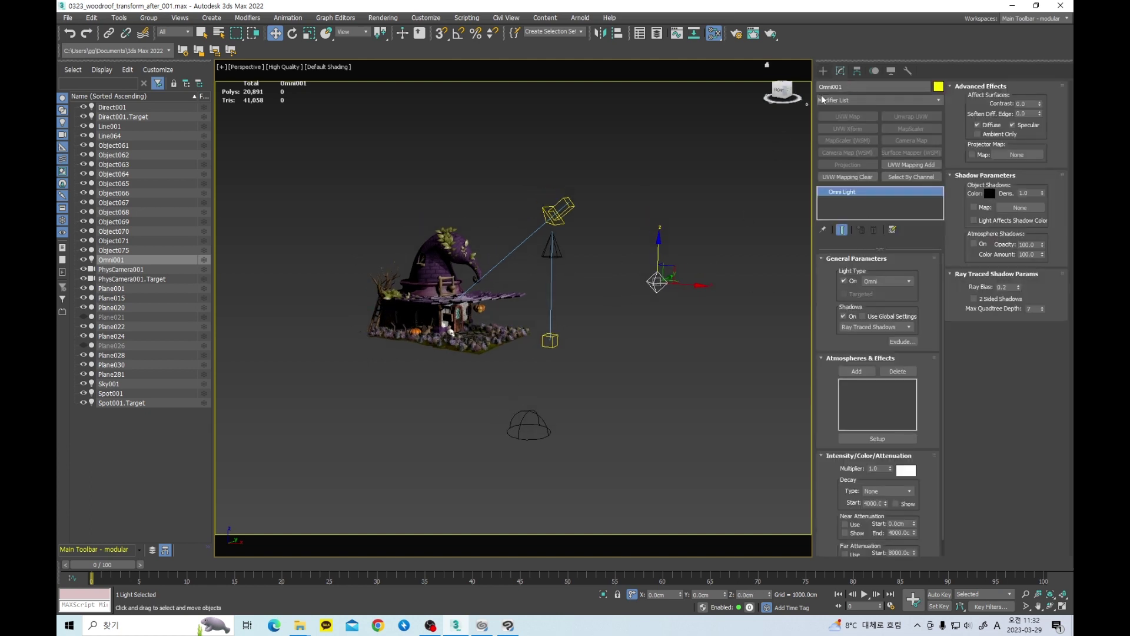
left_click(822, 71)
key("alt+w")
middle_click(399, 193)
key("alt+w")
middle_click_drag(400, 194, 361, 200)
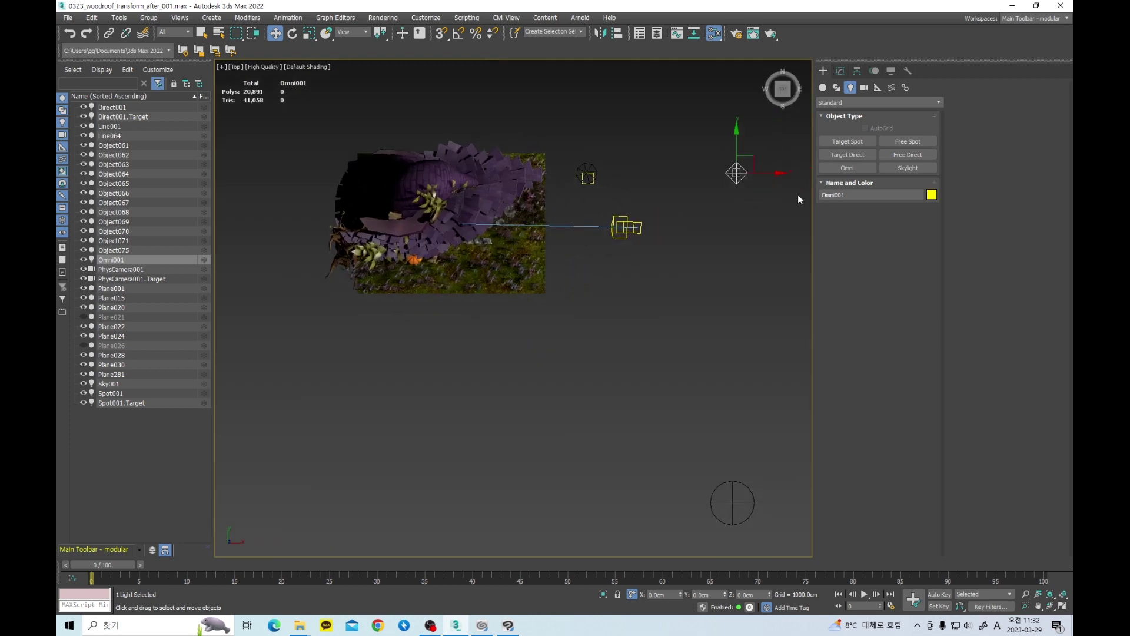
left_click(824, 90)
left_click(910, 194)
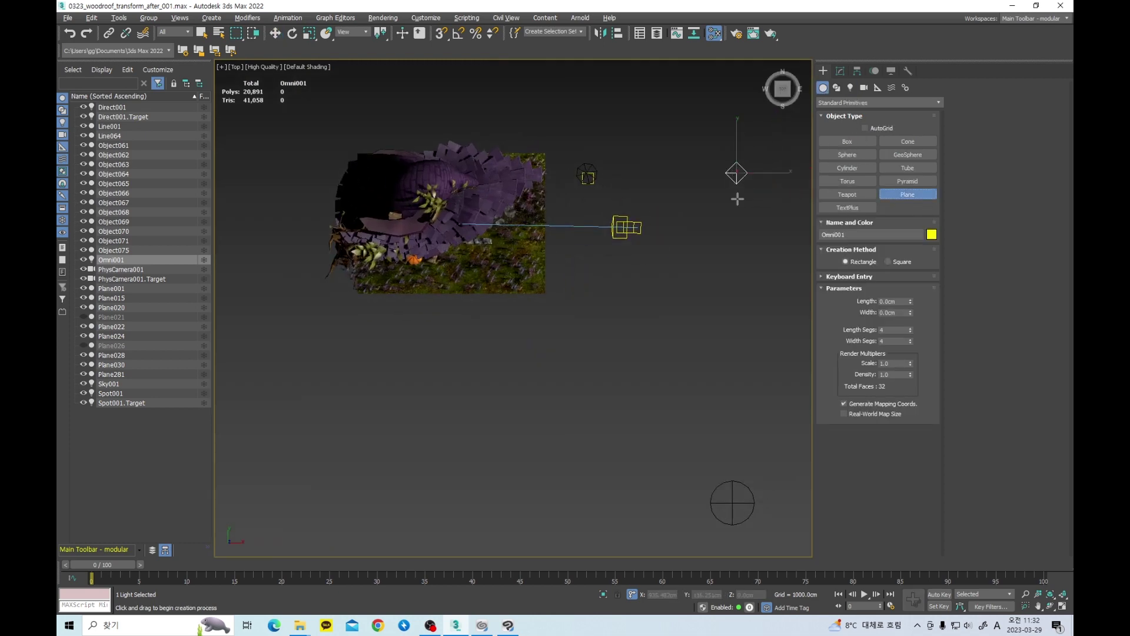
left_click_drag(489, 98, 867, 473)
key("w")
Step: Select the directional light in the perspective view and switch it off
key("alt+w")
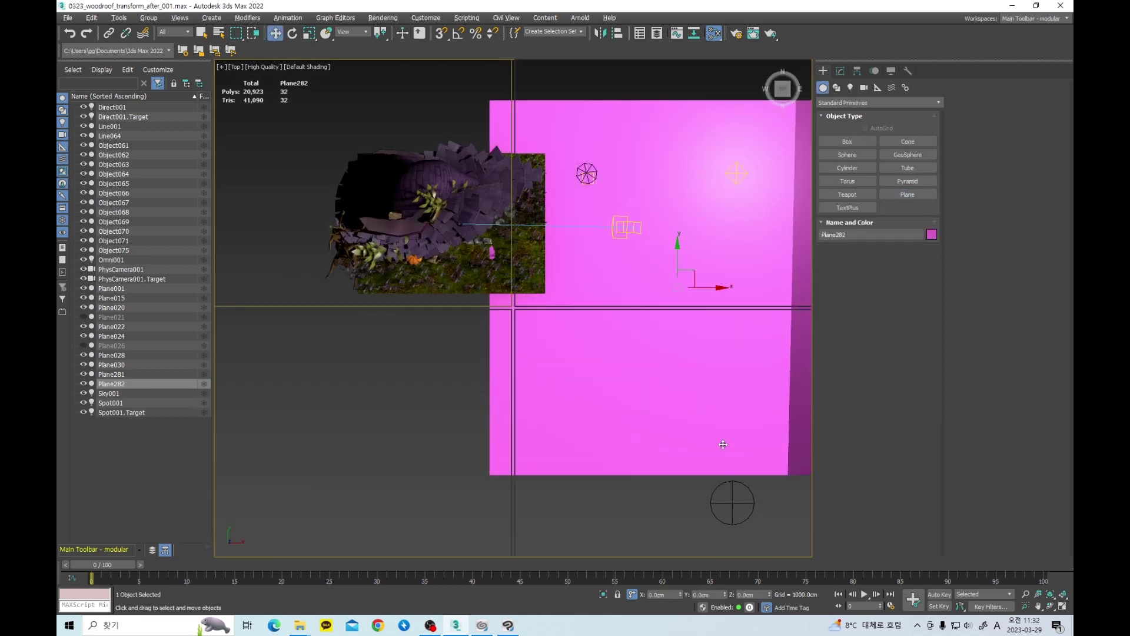
middle_click(642, 384)
key("alt+w")
scroll(642, 384, "up", 3)
left_click(586, 157)
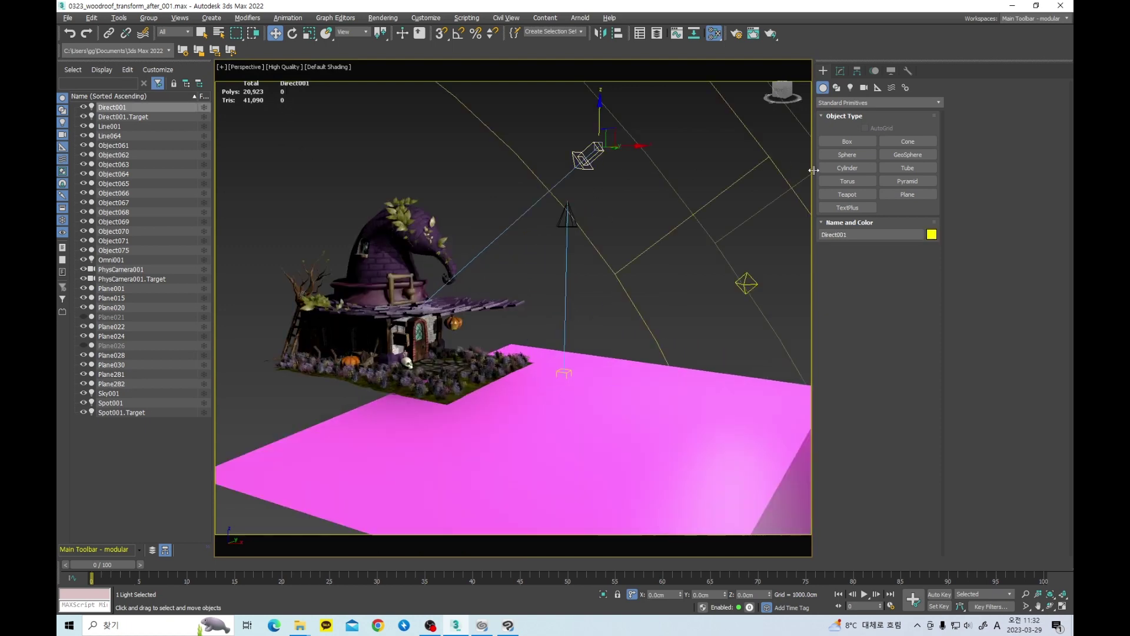
left_click(841, 70)
left_click(845, 280)
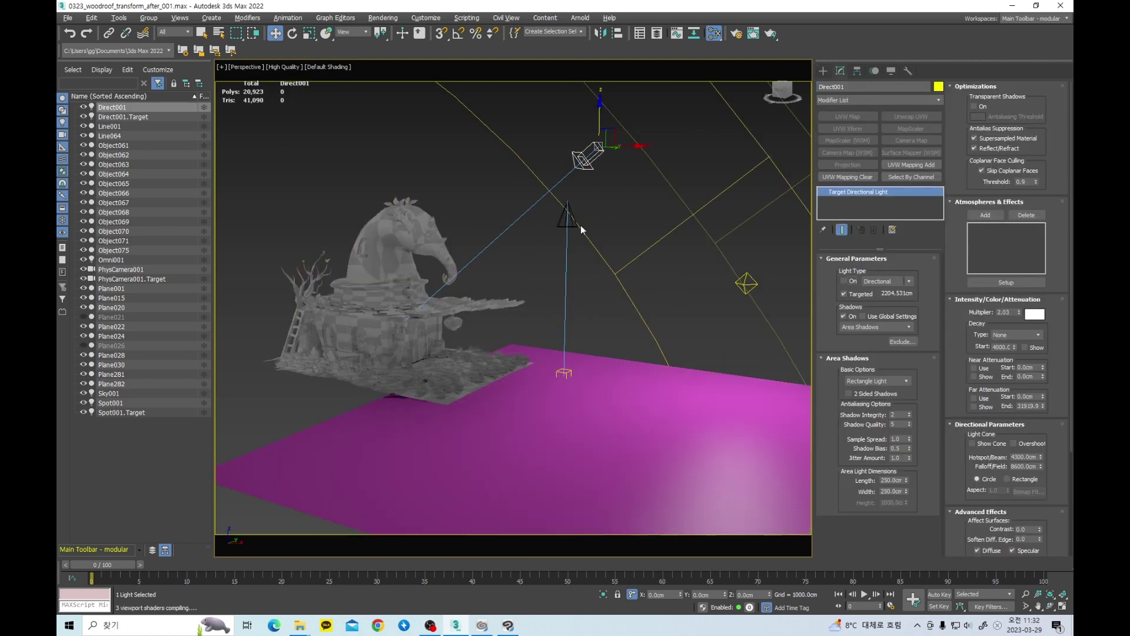
Step: Check the spotlight's on/off state, then select the omni light and switch it off
left_click(581, 256)
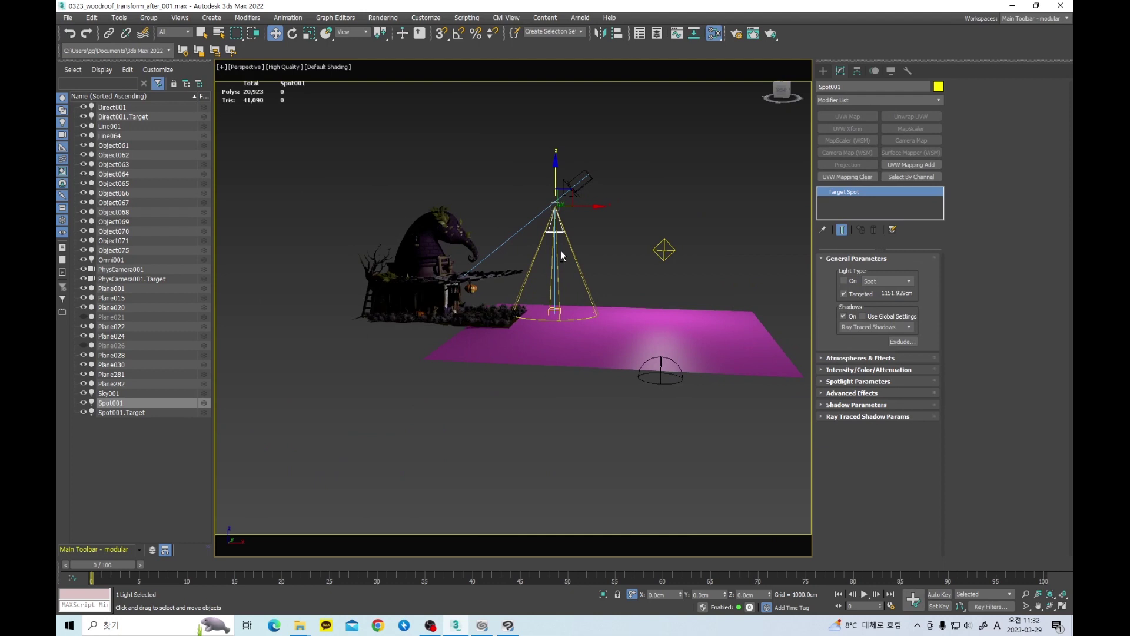
scroll(561, 251, "up", 4)
left_click(725, 253)
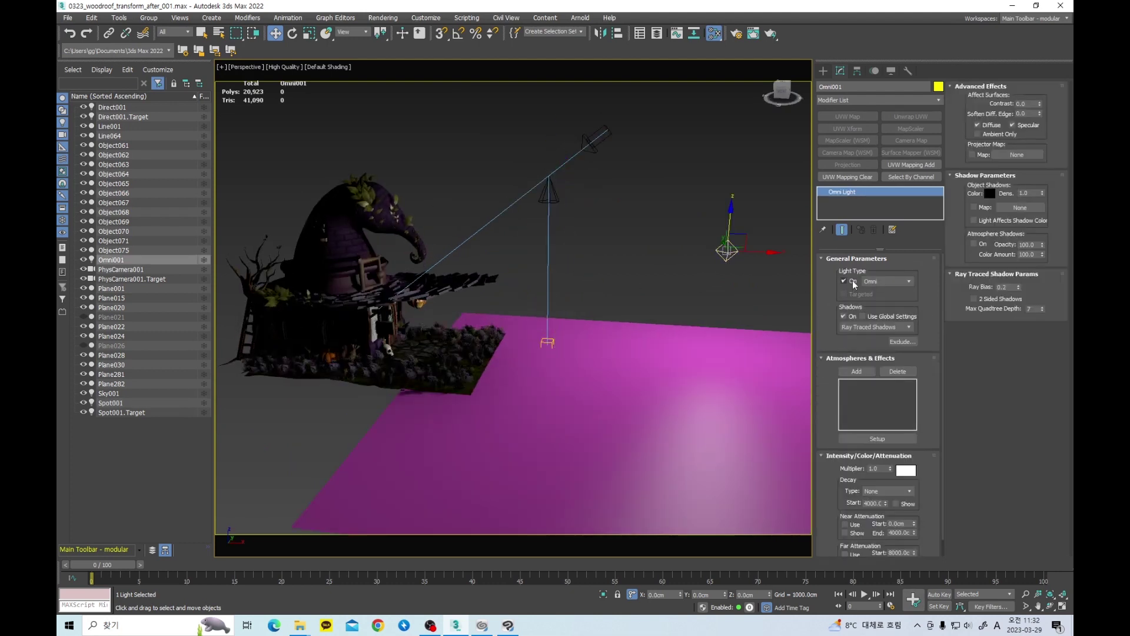
left_click(851, 281)
Step: Switch the spotlight on and expand all its parameter sections
left_click(558, 198)
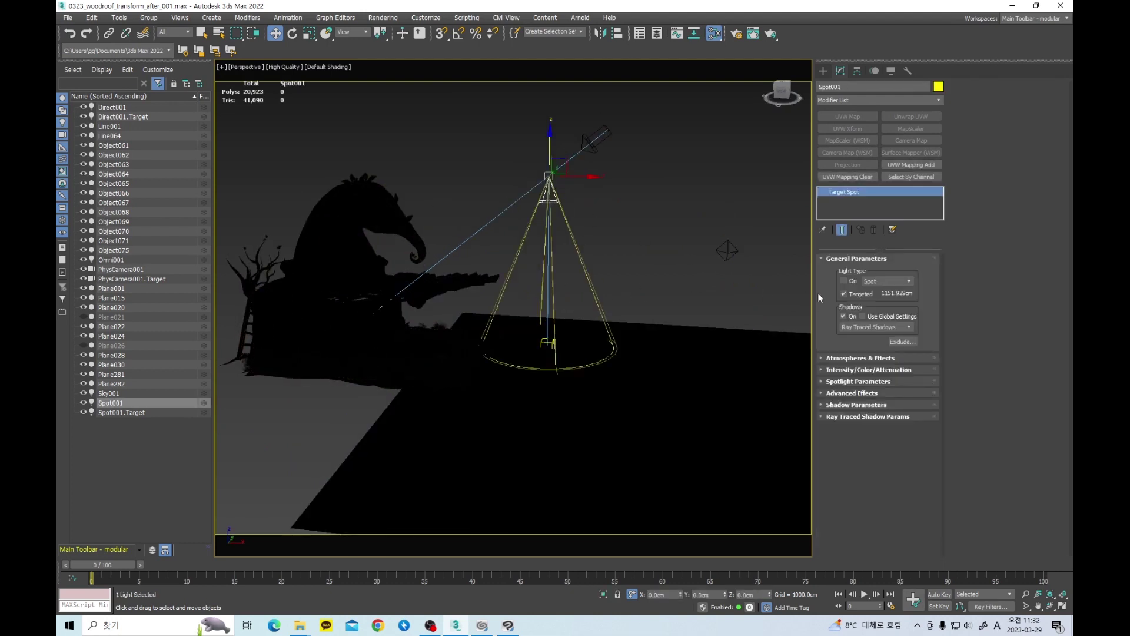
left_click(845, 281)
middle_click_drag(705, 308, 589, 302, "alt")
right_click(855, 352)
left_click(889, 376)
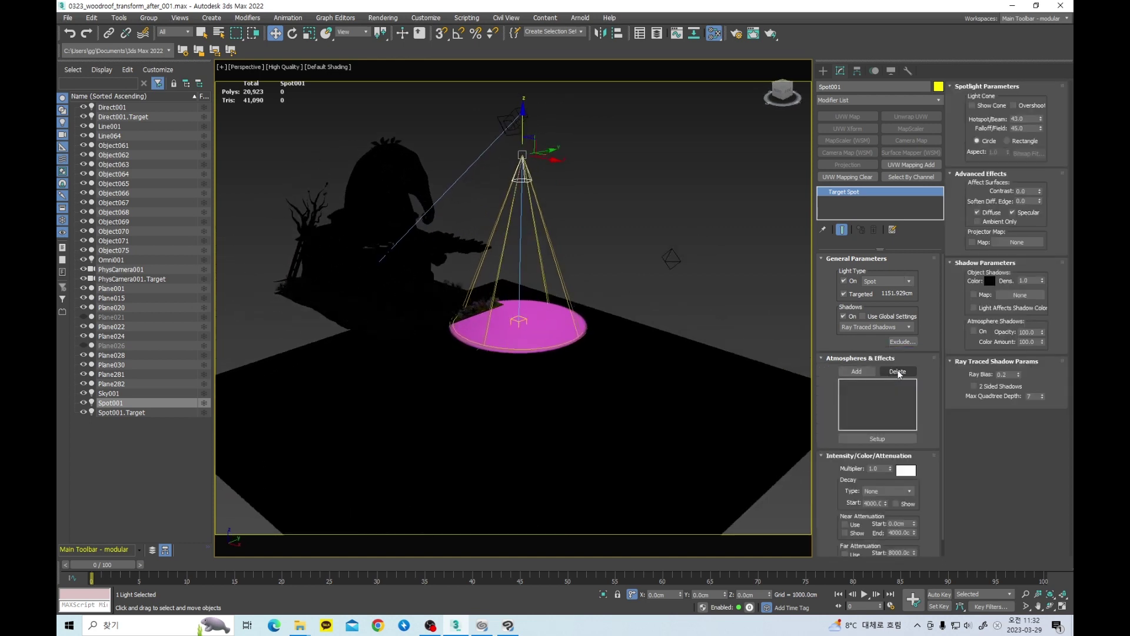
middle_click_drag(650, 286, 743, 320, "alt")
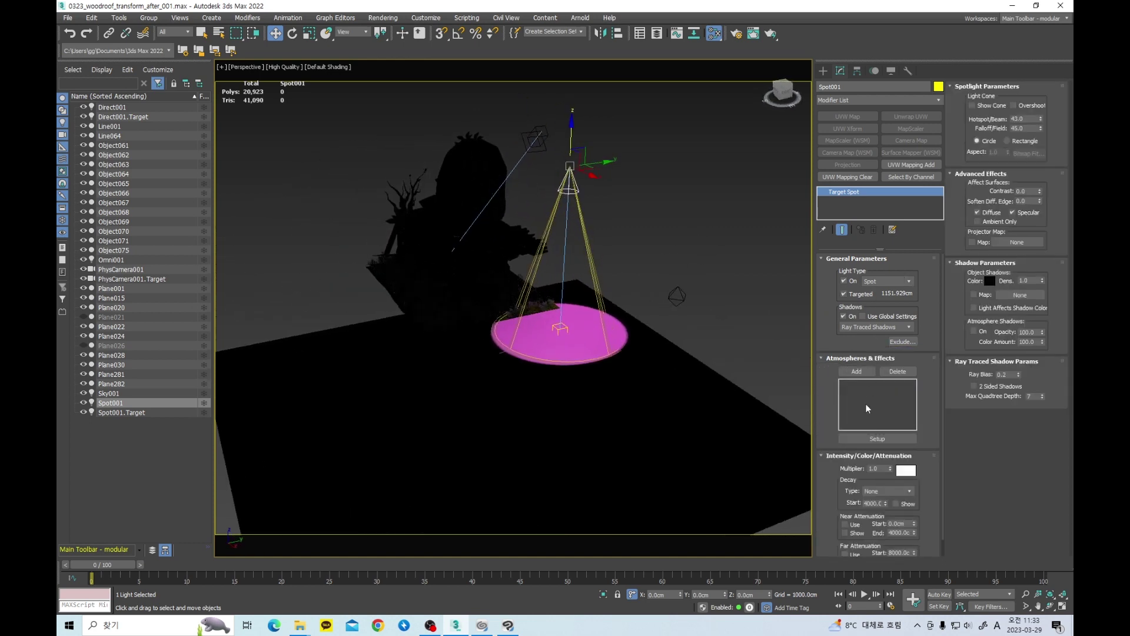
Step: Set the spotlight's cone to a hotspot of 40.7 and a falloff of 87.1 for a wide, soft-edged pool
left_click_drag(850, 507, 849, 489)
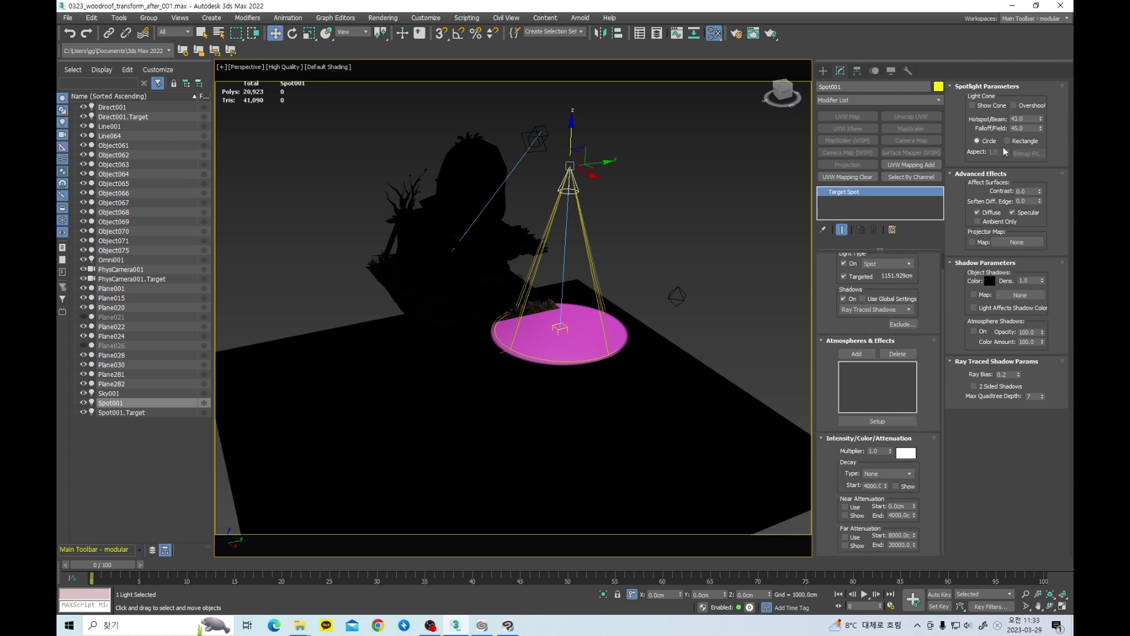
left_click_drag(1041, 119, 288, 303)
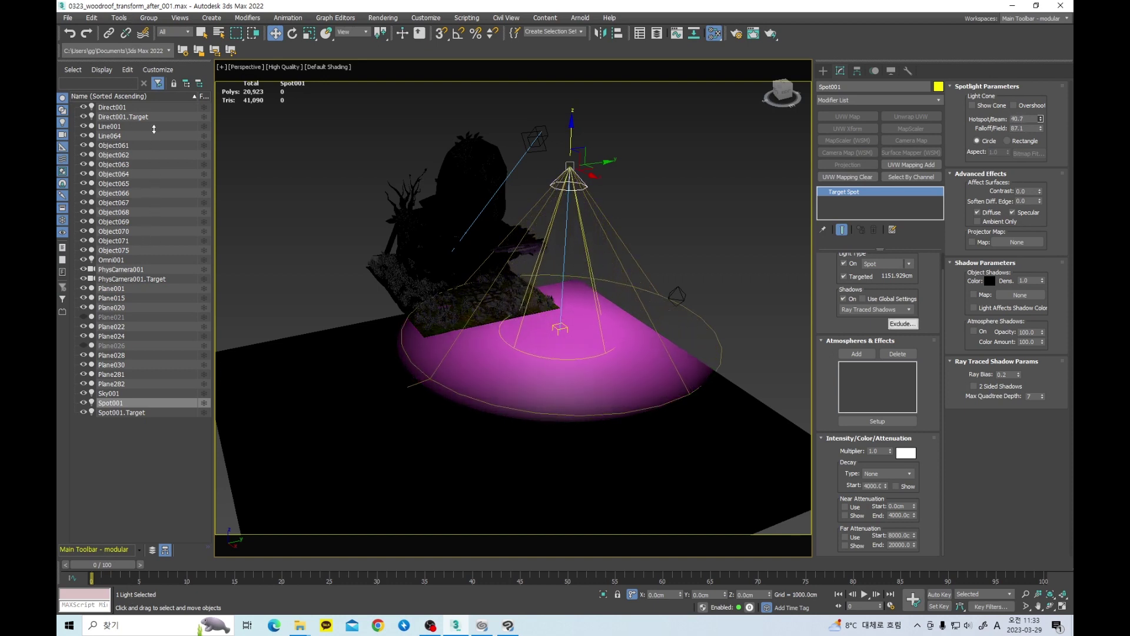
middle_click_drag(494, 368, 480, 330, "alt")
Step: Move the omni light over an unlit part of the plane, away from the spotlight's pool, and switch it on
left_click(586, 231)
middle_click_drag(594, 294, 579, 362, "alt")
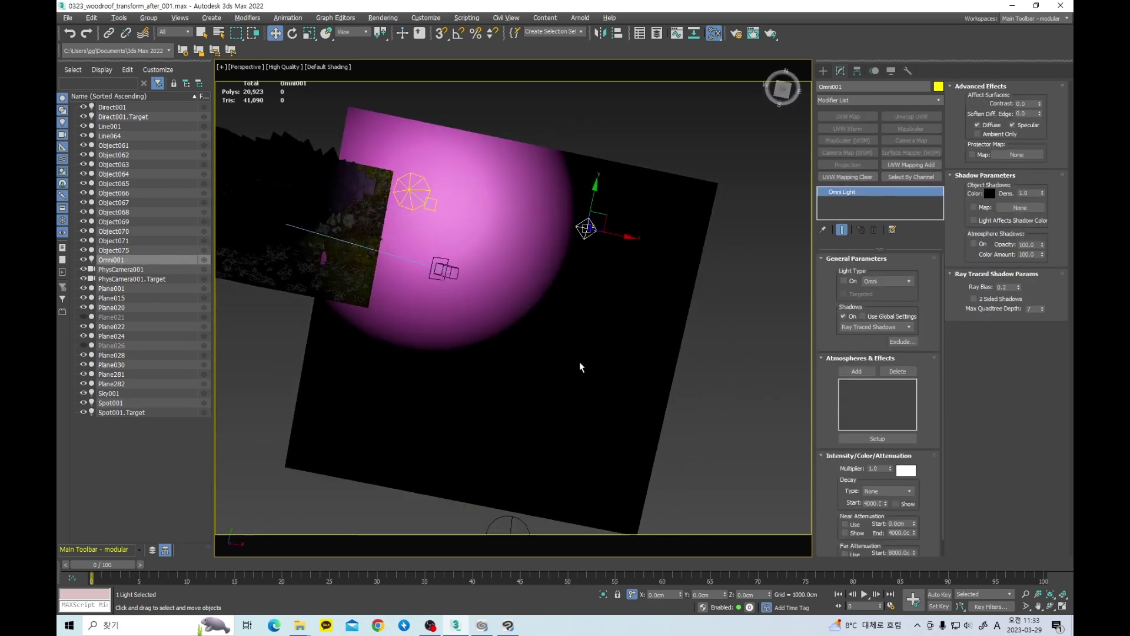
left_click_drag(606, 212, 606, 384)
middle_click_drag(606, 384, 634, 371, "alt")
left_click(851, 283)
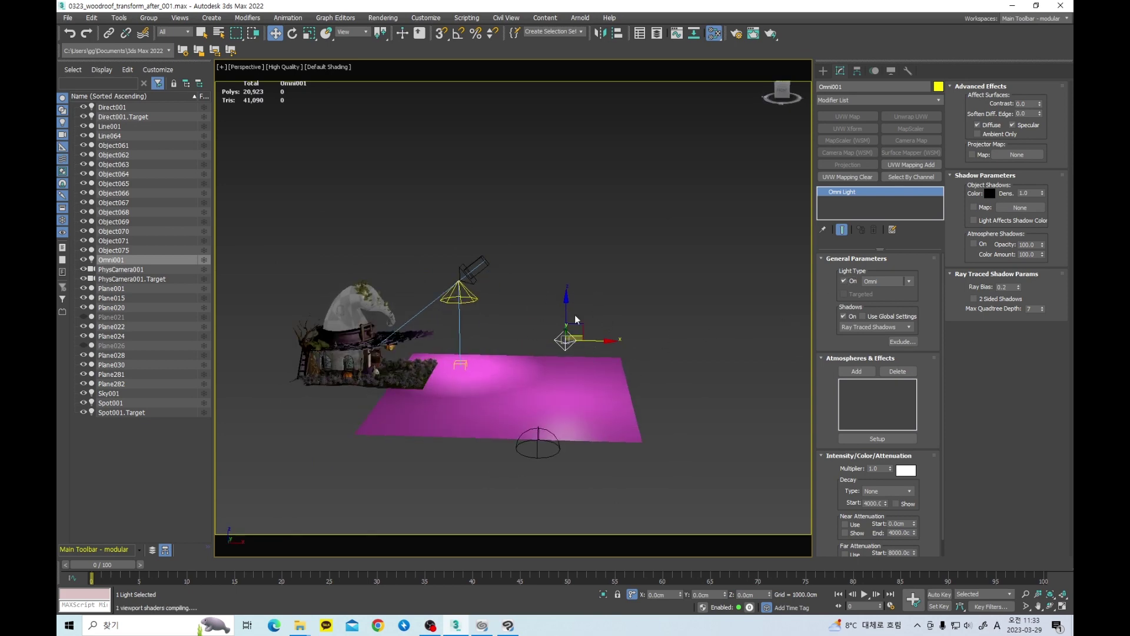
Step: Create a pointed cone centred on the omni light in the top view, about 11.5 cm in base radius and 94 cm high
key("alt+w")
middle_click(468, 244)
key("alt+w")
key("z")
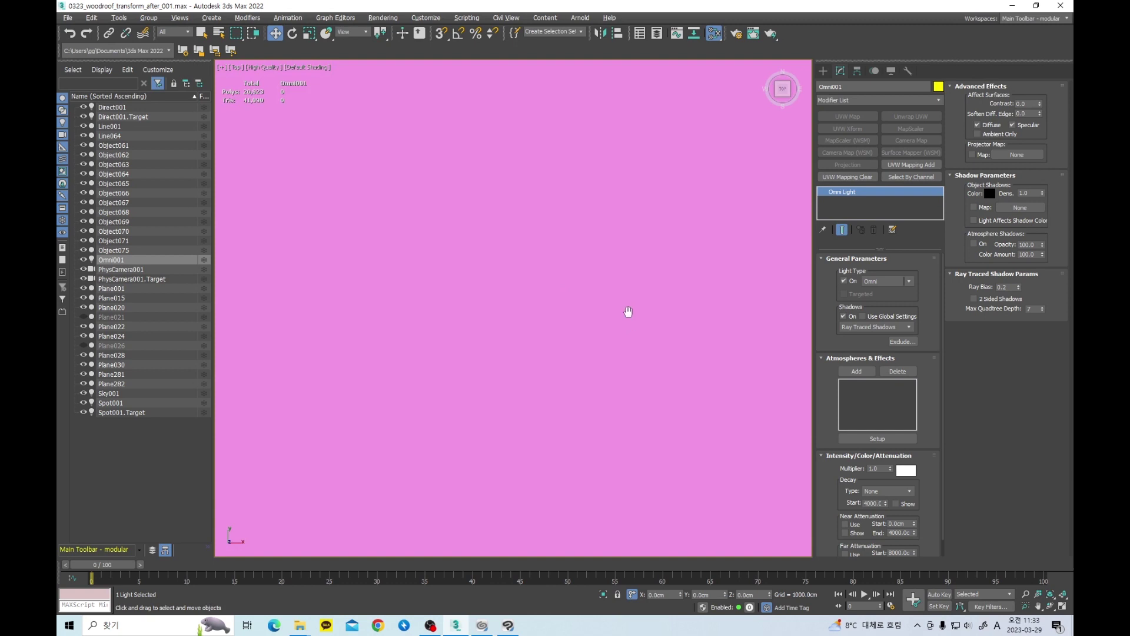
middle_click_drag(629, 312, 572, 275)
scroll(615, 278, "down", 8)
middle_click_drag(669, 295, 578, 282)
scroll(631, 283, "down", 5)
mouse_move(651, 273)
middle_mouse_down()
mouse_move(653, 292)
mouse_move(673, 216)
mouse_move(585, 269)
middle_mouse_up()
left_click(823, 71)
left_click(863, 182)
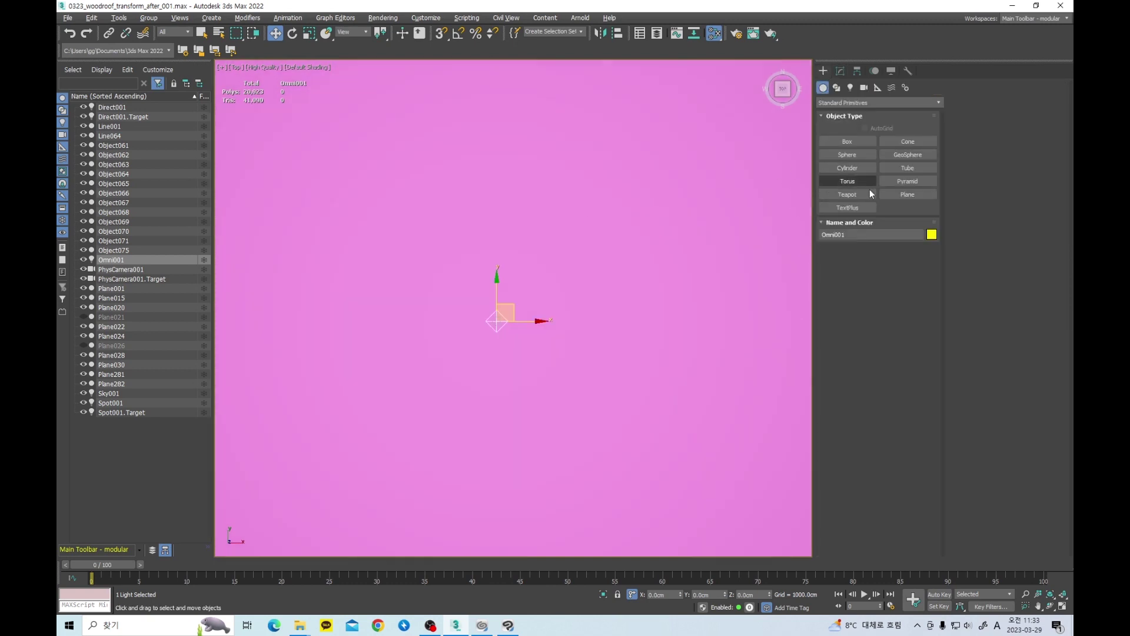
left_click(917, 142)
left_click_drag(496, 321, 507, 343)
left_click(502, 152)
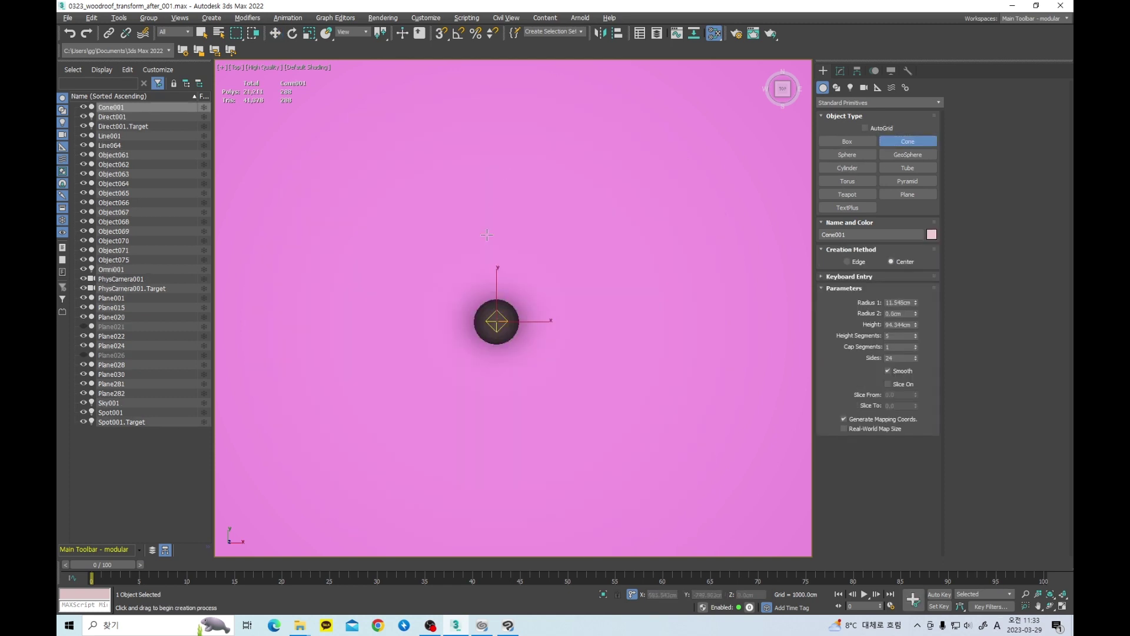
Step: End cone creation and raise the cone from the ground to just above the omni light in the front-facing view
key("w")
key("alt+w")
middle_click(627, 259)
key("alt+w")
scroll(634, 230, "down", 4)
middle_click_drag(658, 276, 620, 303)
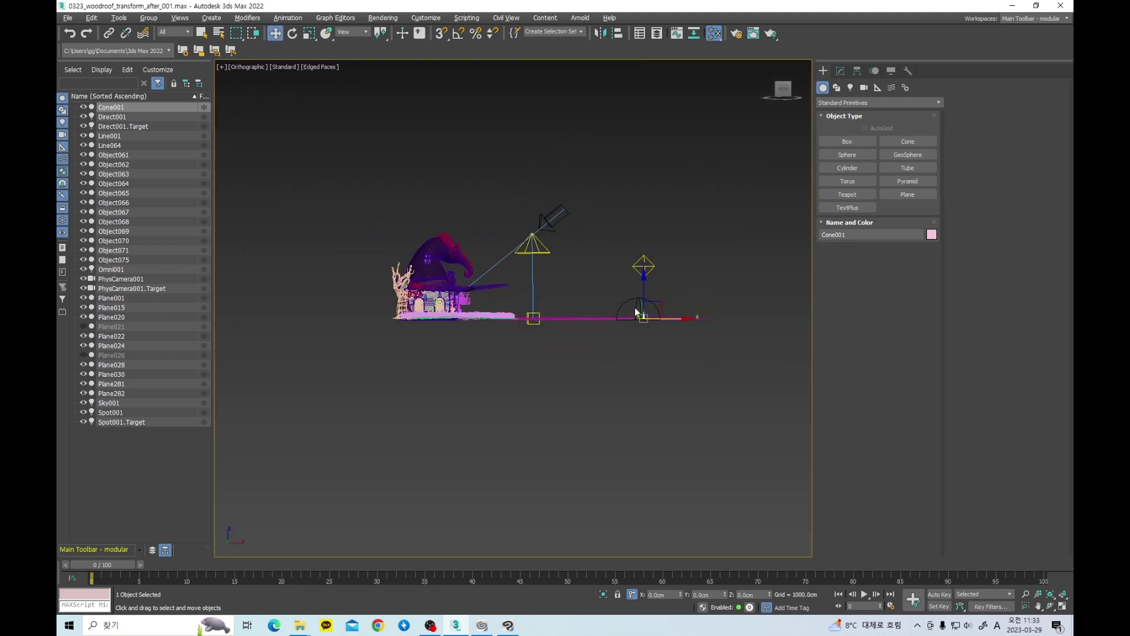
scroll(653, 307, "up", 4)
left_click_drag(648, 301, 649, 185)
scroll(652, 199, "up", 6)
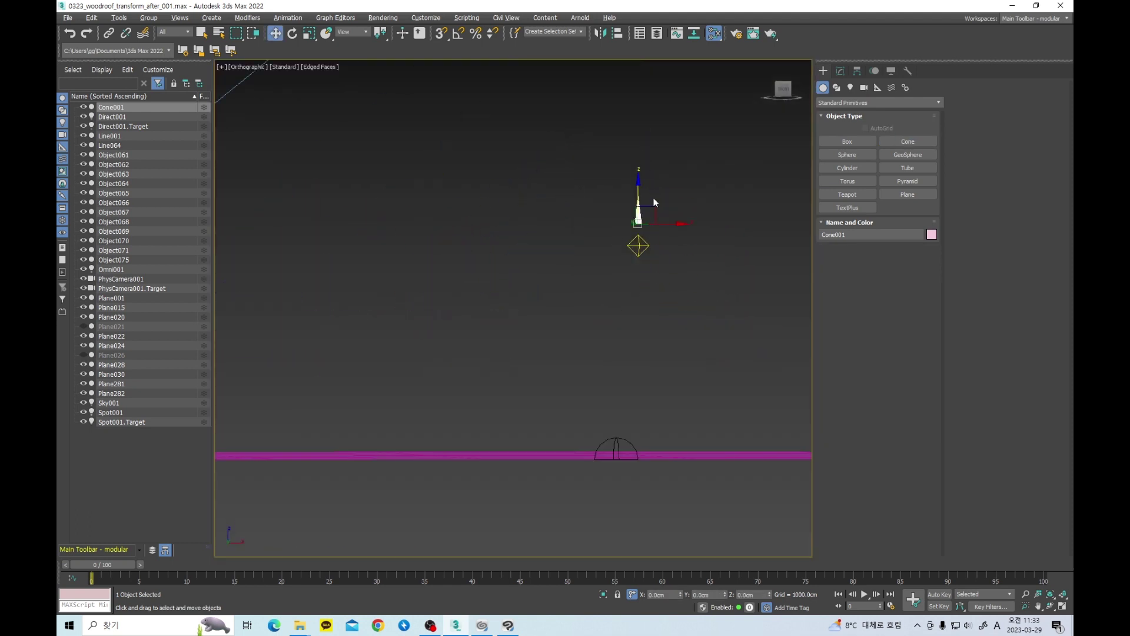
Step: Set the cone's base radius to about 97.5 cm, its height to about 116.3 cm and its height segments to 1
left_click(840, 71)
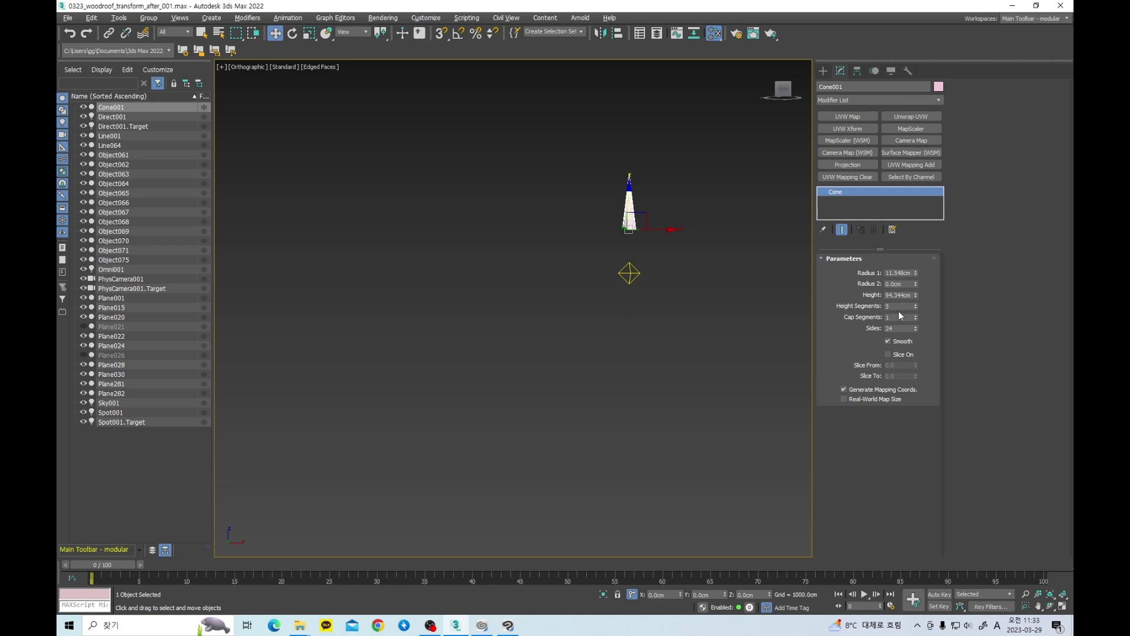
left_click_drag(917, 273, 915, 227)
right_click(915, 306)
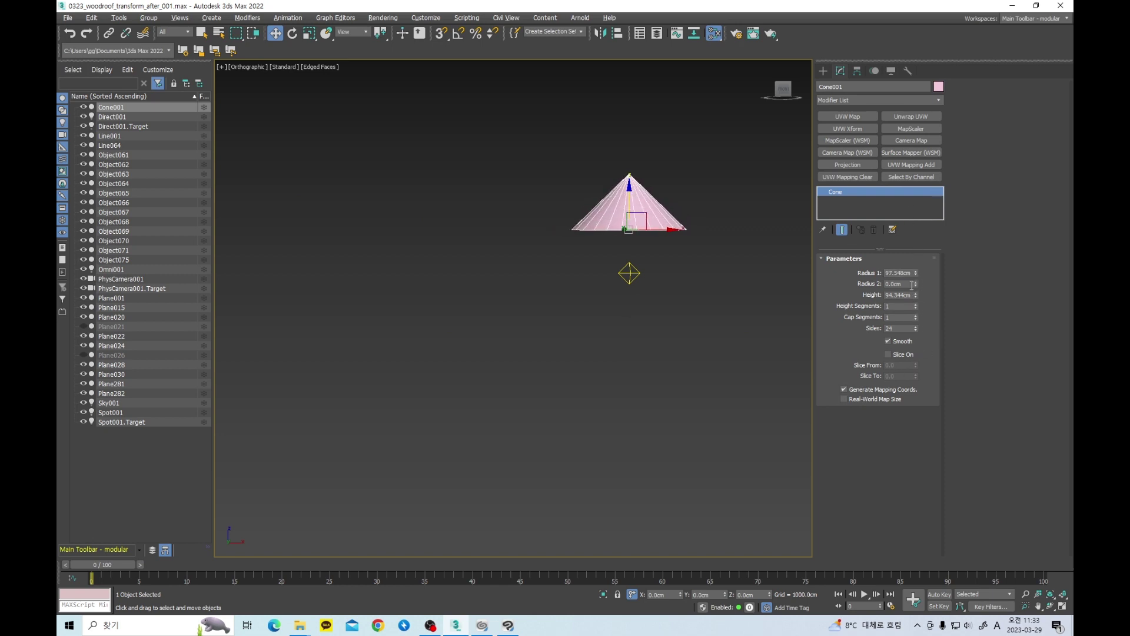
left_click_drag(916, 292, 916, 282)
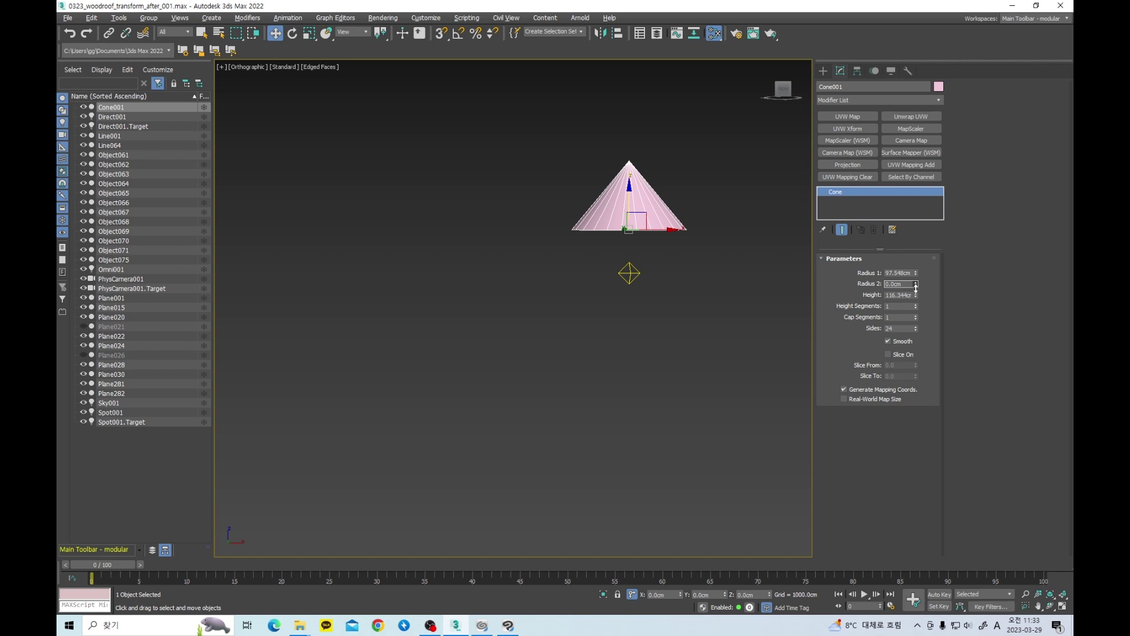
Step: Convert the cone to an Editable Poly
scroll(650, 256, "up", 3)
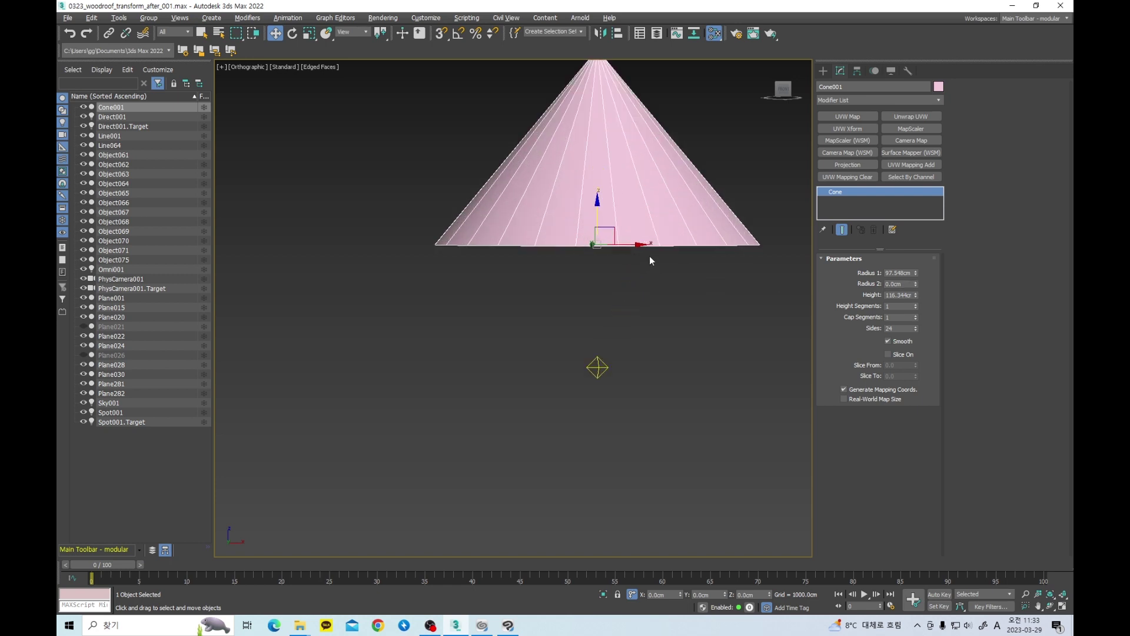
right_click(629, 218)
mouse_move(661, 329)
left_click(741, 337)
Step: Hollow the cone into a lampshade by insetting its base polygon, extruding it upward inside and collapsing it to a point
key("alt+w")
right_click(714, 385)
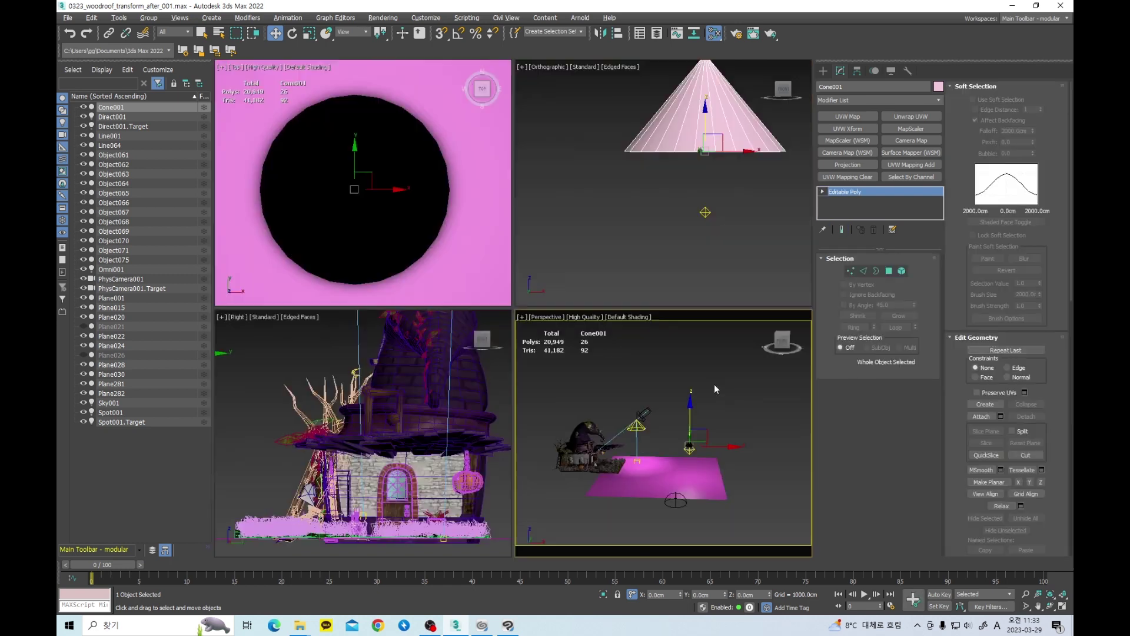
key("alt+w")
middle_click_drag(678, 356, 587, 360, "alt")
middle_click_drag(587, 360, 600, 348)
key("z")
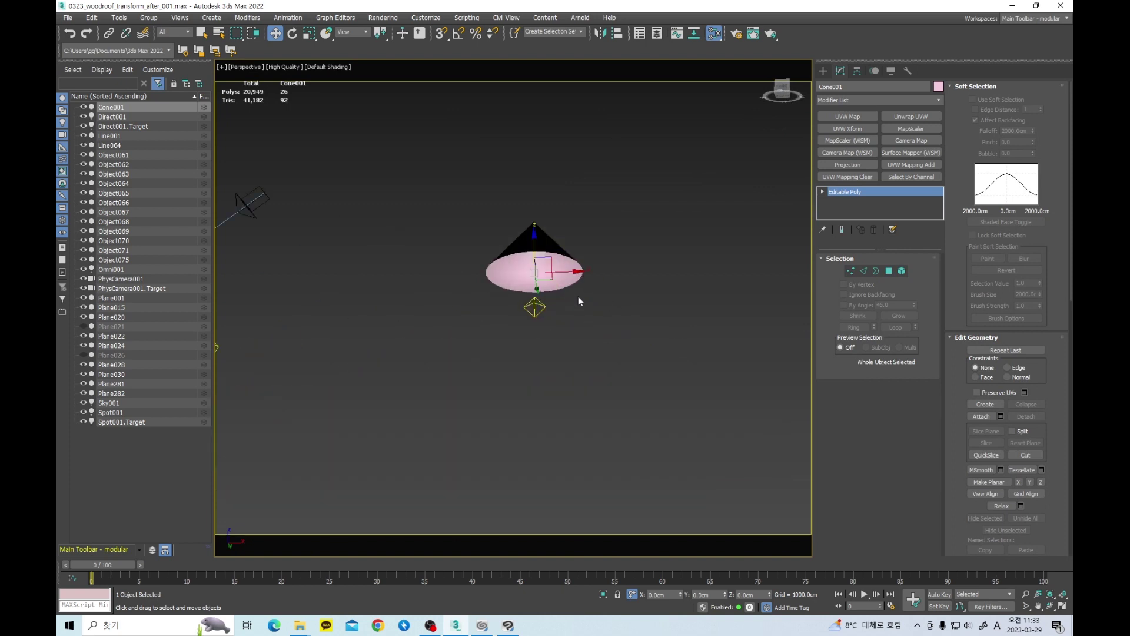
left_click(889, 271)
left_click(537, 283)
key("q")
key("w")
left_click_drag(535, 249, 536, 218, "shift")
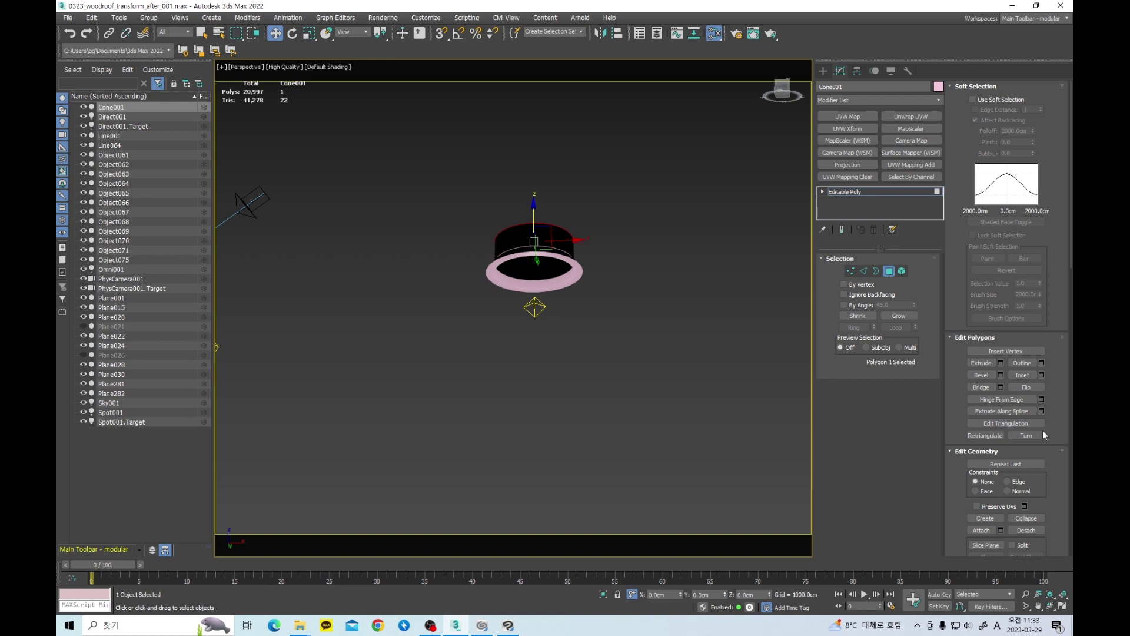
key("Delete")
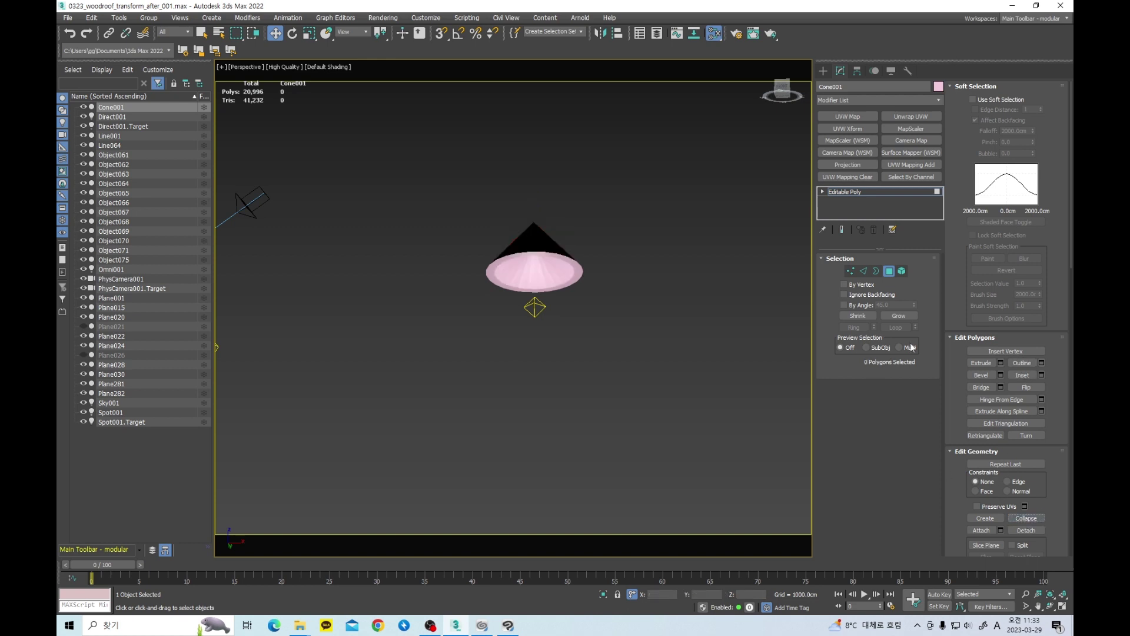
left_click(892, 275)
Step: Lower the hollow cone about 107 cm over the omni light
left_click(563, 258)
middle_click_drag(563, 258, 674, 289, "alt")
key("alt+w")
middle_click(594, 216)
key("alt+w")
scroll(592, 214, "down", 4)
left_click_drag(601, 194, 602, 257)
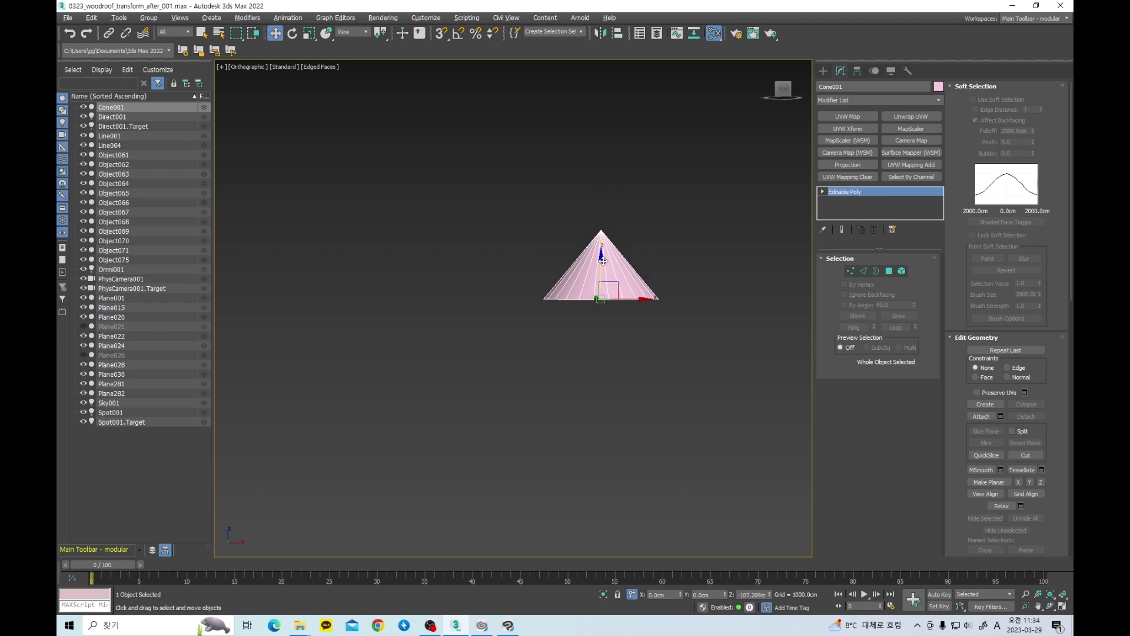
key("alt+w")
middle_click(690, 464)
key("alt+w")
scroll(634, 335, "down", 6)
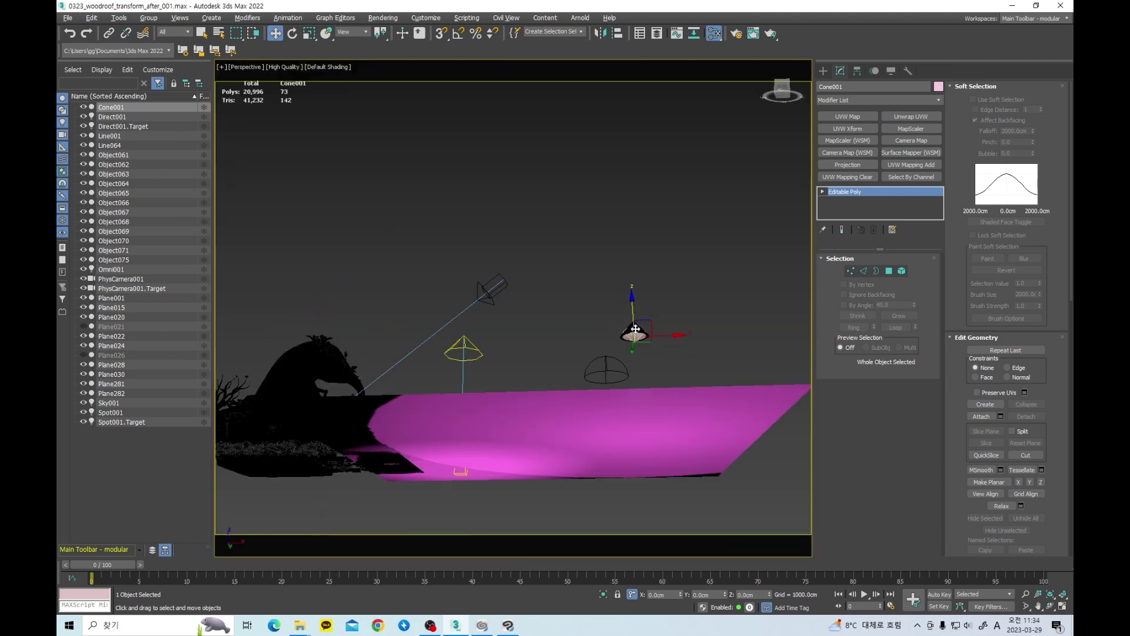
Step: Lower the cone about 34 cm around the omni light so that the shade confines its light to a circular pool
middle_click_drag(630, 331, 637, 363, "alt")
scroll(637, 363, "down", 3)
scroll(637, 364, "up", 8)
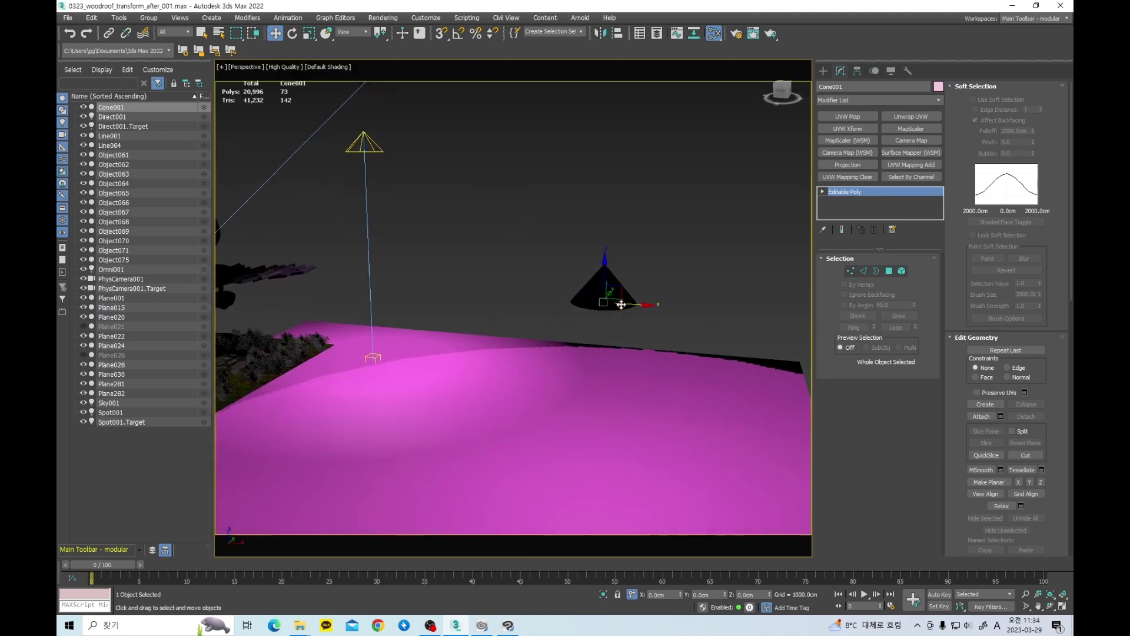
left_click_drag(609, 273, 607, 275)
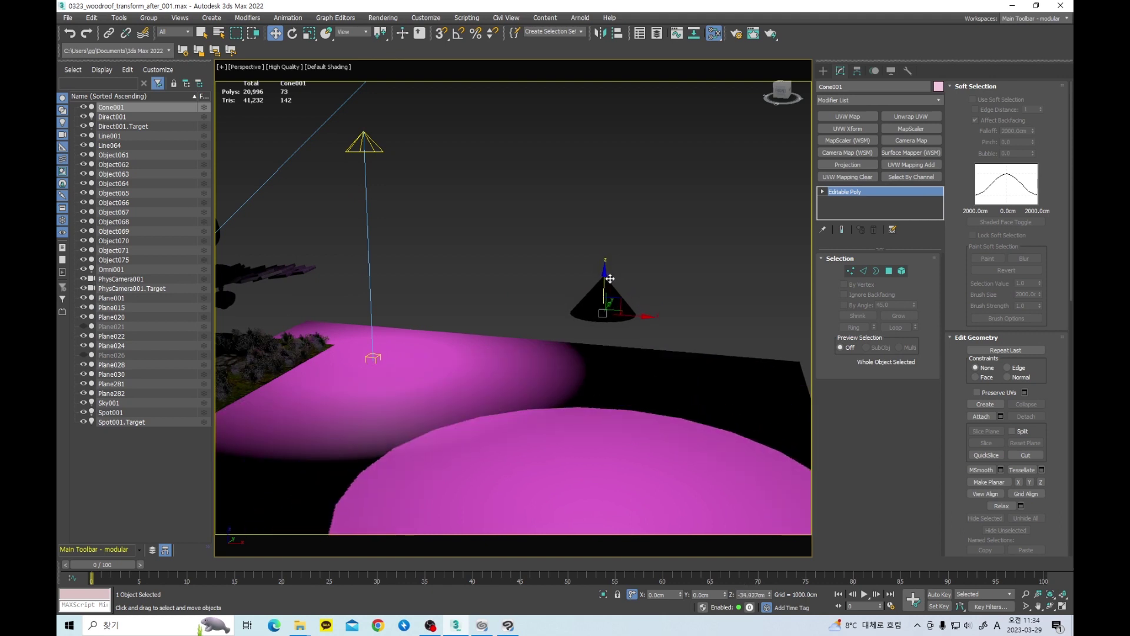
key("ctrl+z")
Step: Compare the shaded omni light's pool on the plane with the spotlight's soft-edged pool
scroll(602, 335, "down", 8)
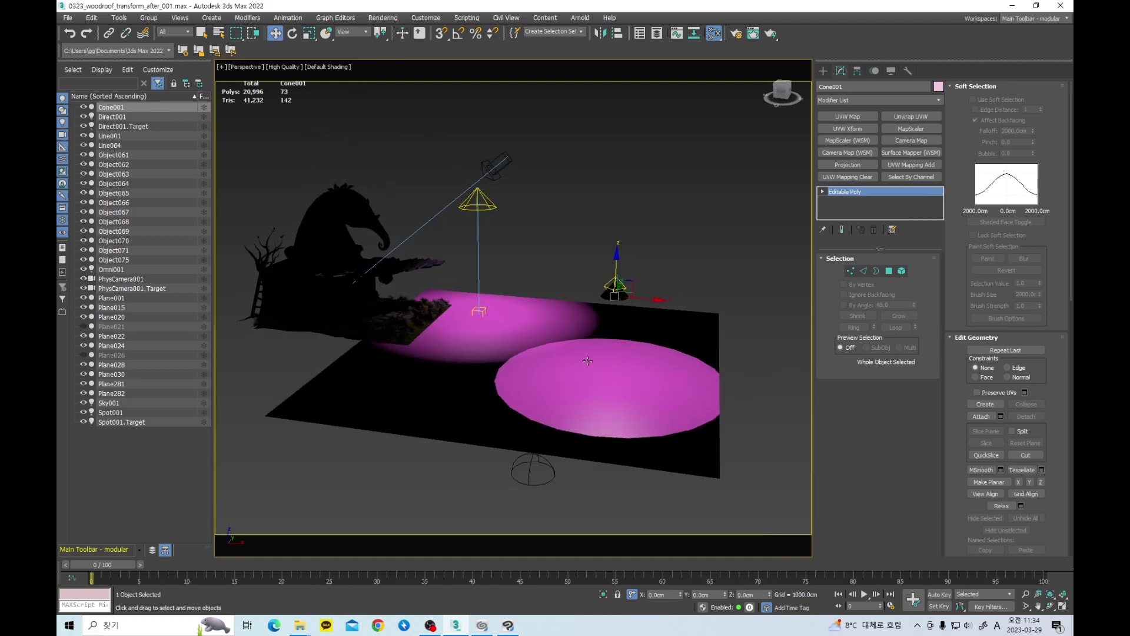
scroll(589, 347, "up", 4)
middle_click_drag(620, 259, 636, 282, "alt")
scroll(649, 265, "up", 3)
scroll(636, 281, "down", 1)
scroll(645, 259, "down", 3)
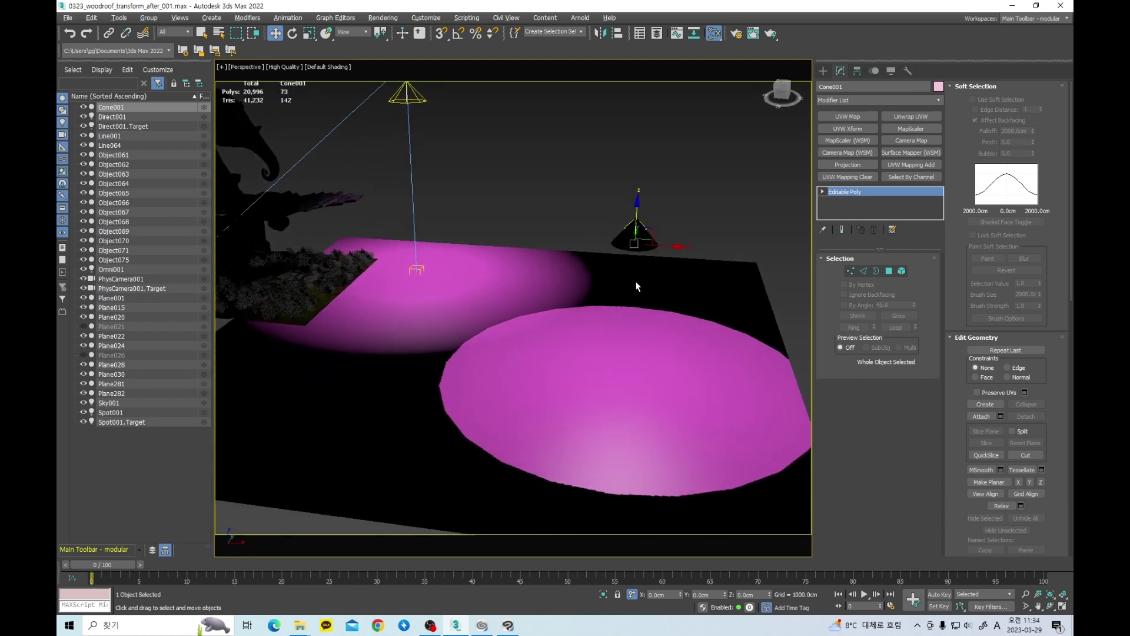
middle_click_drag(444, 260, 476, 305)
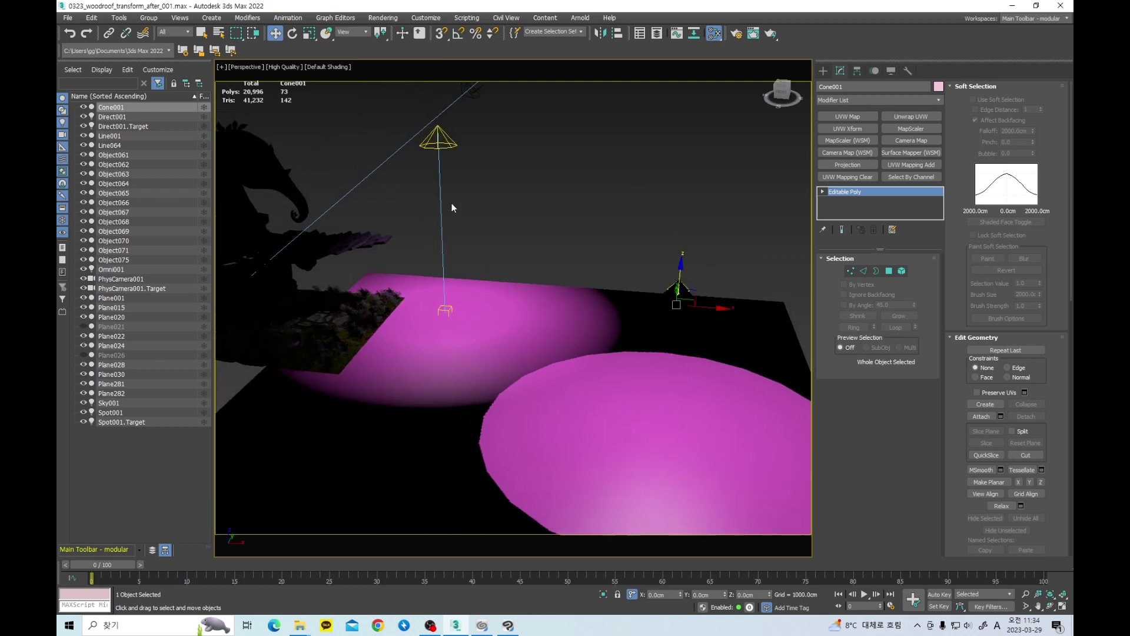
Step: Try raising the cone off the omni light and undo the move
left_click_drag(680, 271, 692, 247)
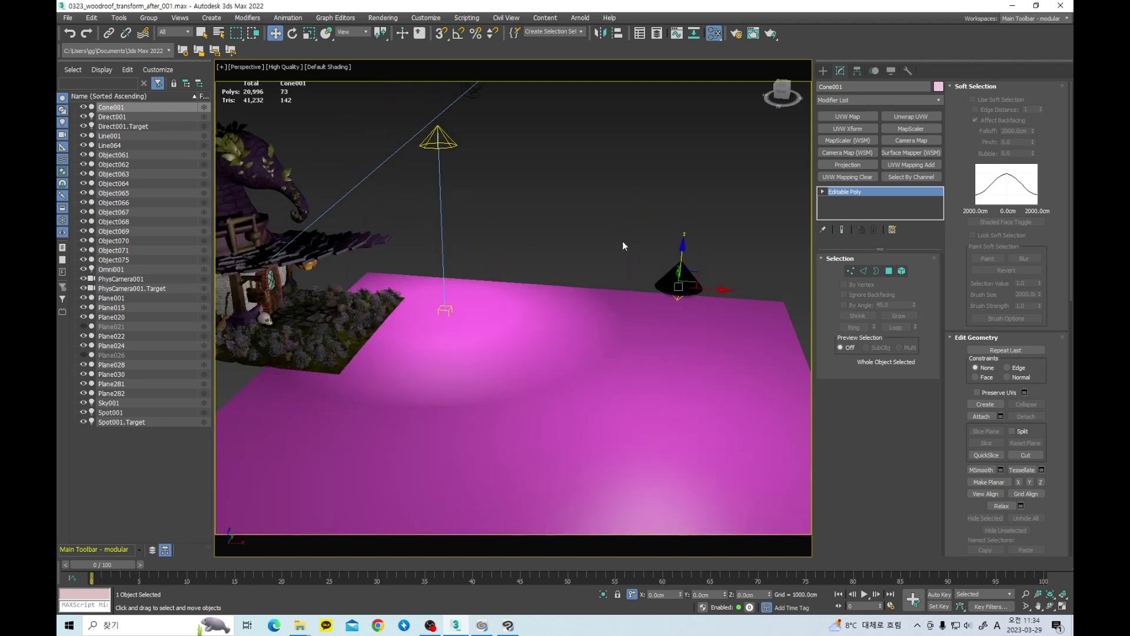
key("ctrl+z")
Step: Inspect the spotlight, the directional light and the shaded omni light one after another to compare their shapes
left_click(447, 145)
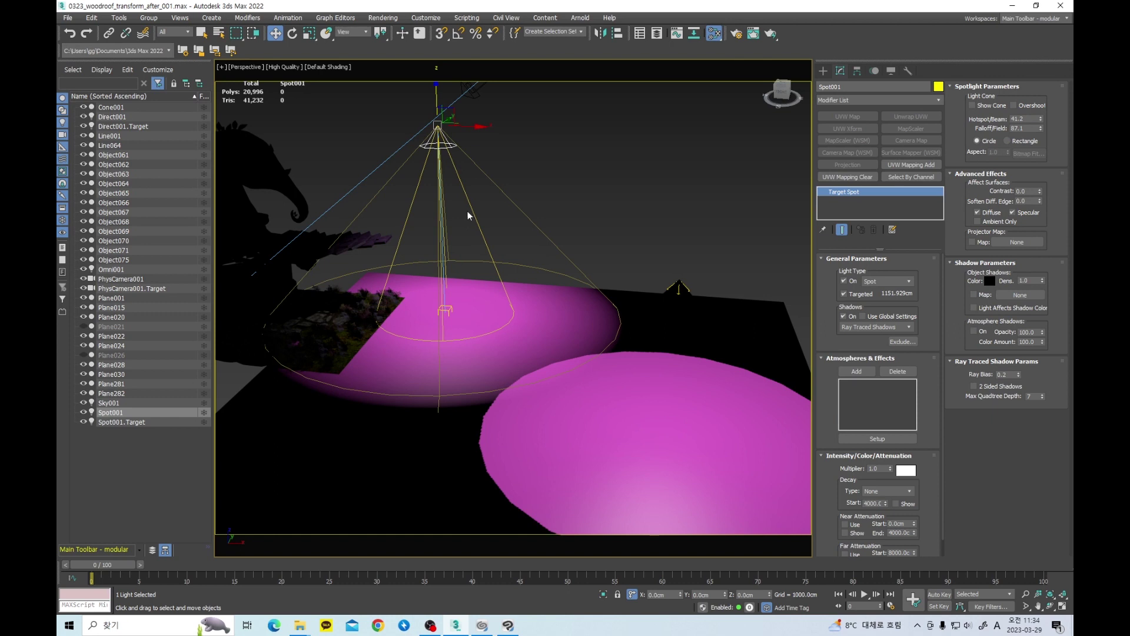
scroll(468, 211, "down", 3)
middle_click_drag(511, 151, 494, 176)
left_click(475, 173)
left_click(473, 173)
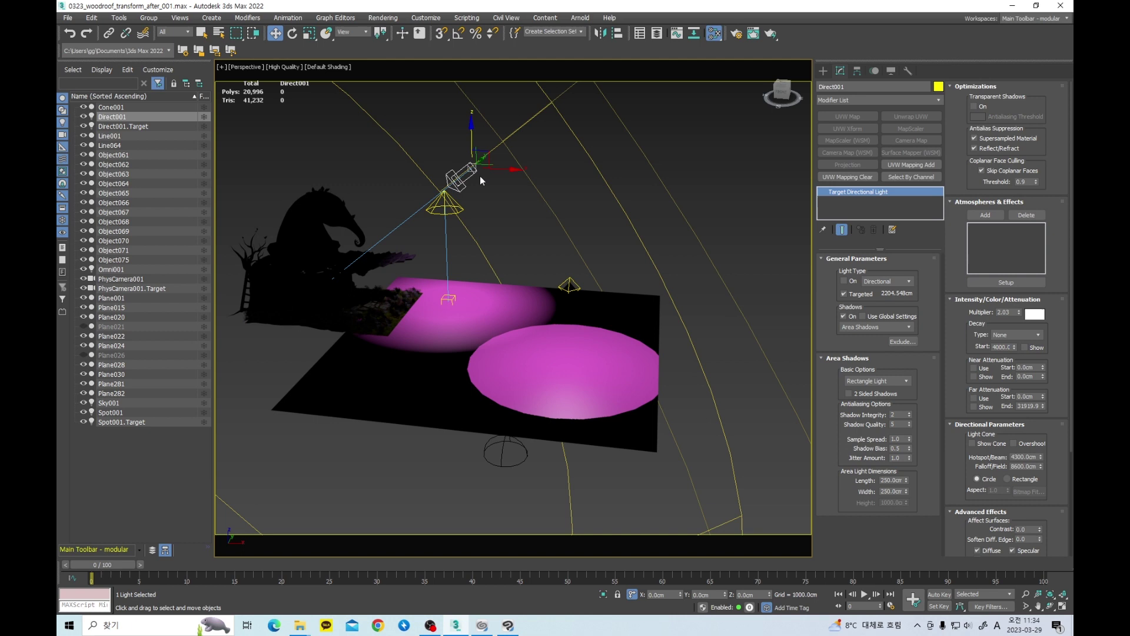
left_click(429, 210)
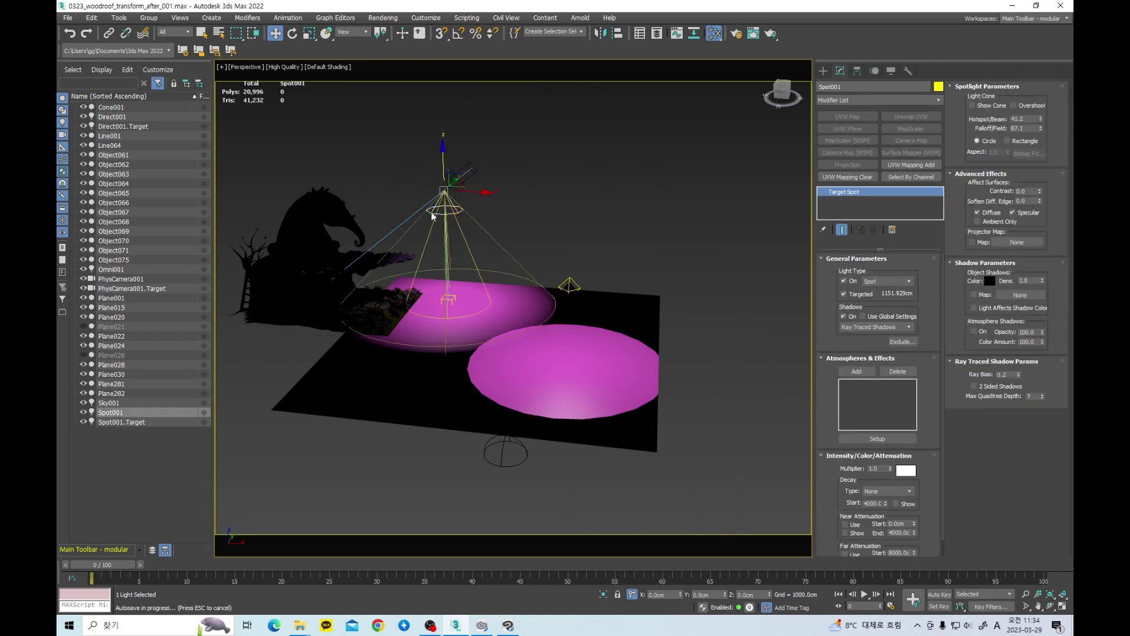
middle_click_drag(436, 234, 474, 241, "alt")
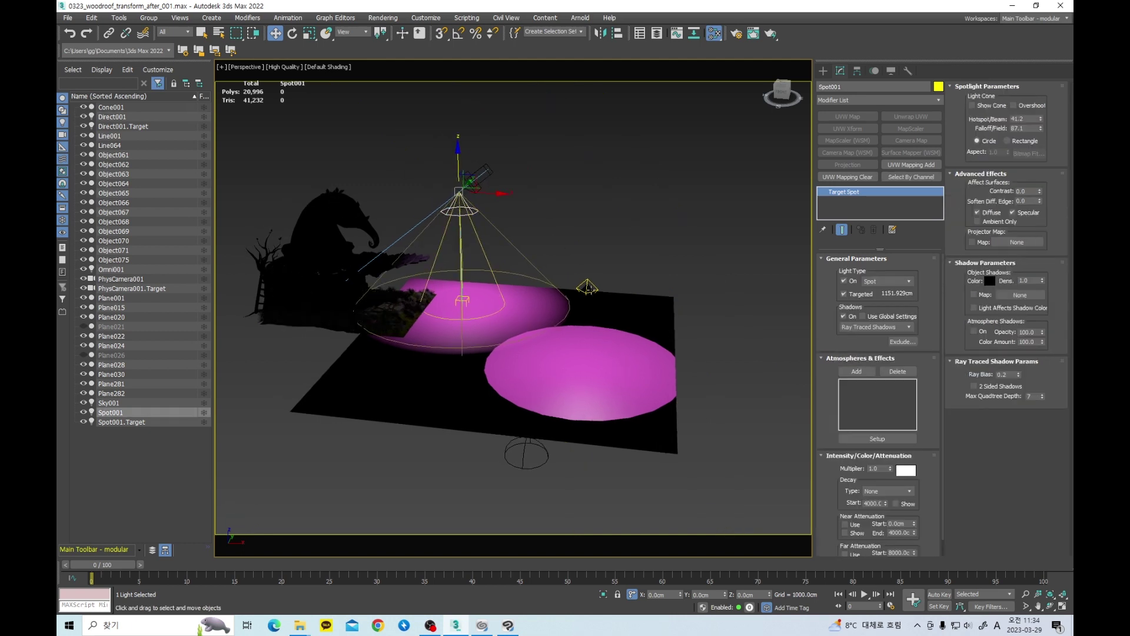
left_click(587, 289)
scroll(588, 303, "up", 5)
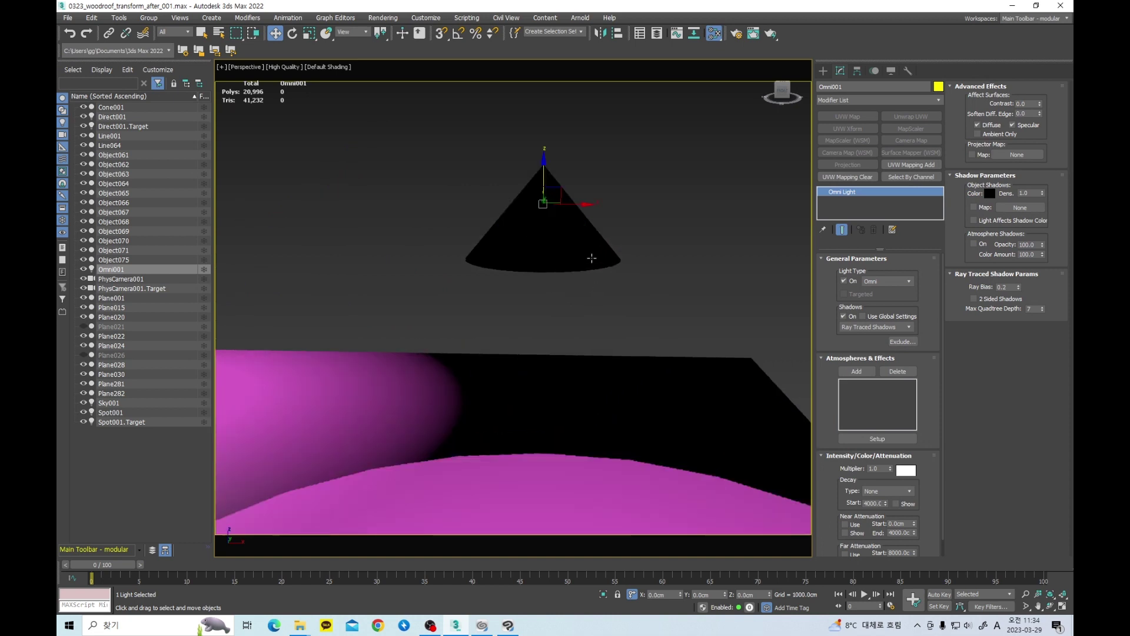
Step: Raise the cone about 91 cm off the omni light and lower it partway back to widen the light pool
left_click(574, 263)
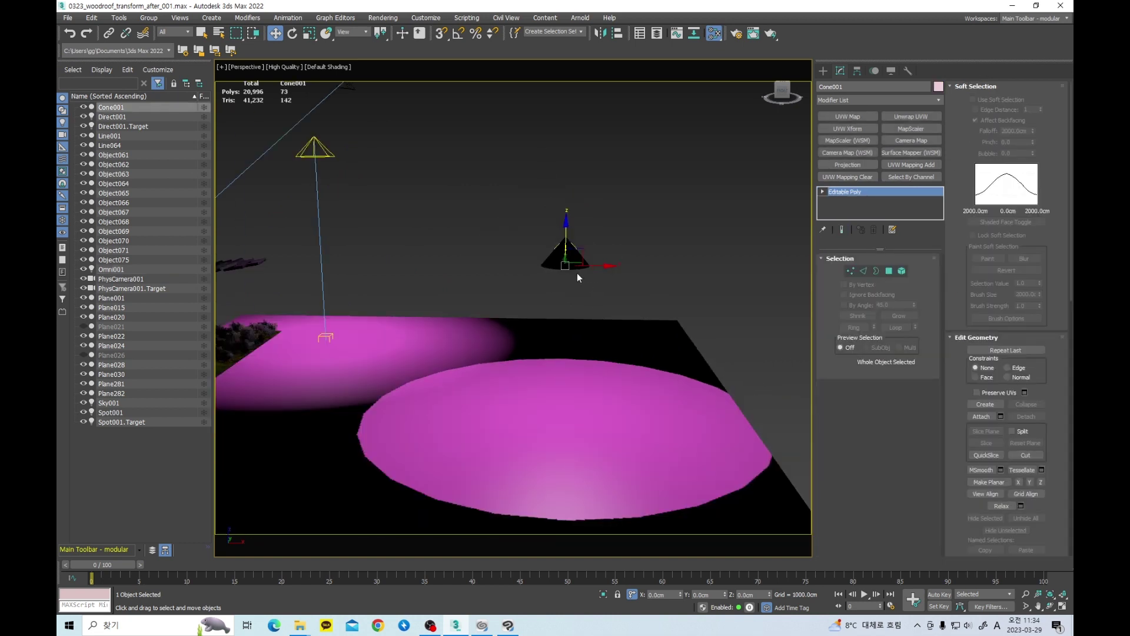
left_click_drag(569, 236, 571, 215)
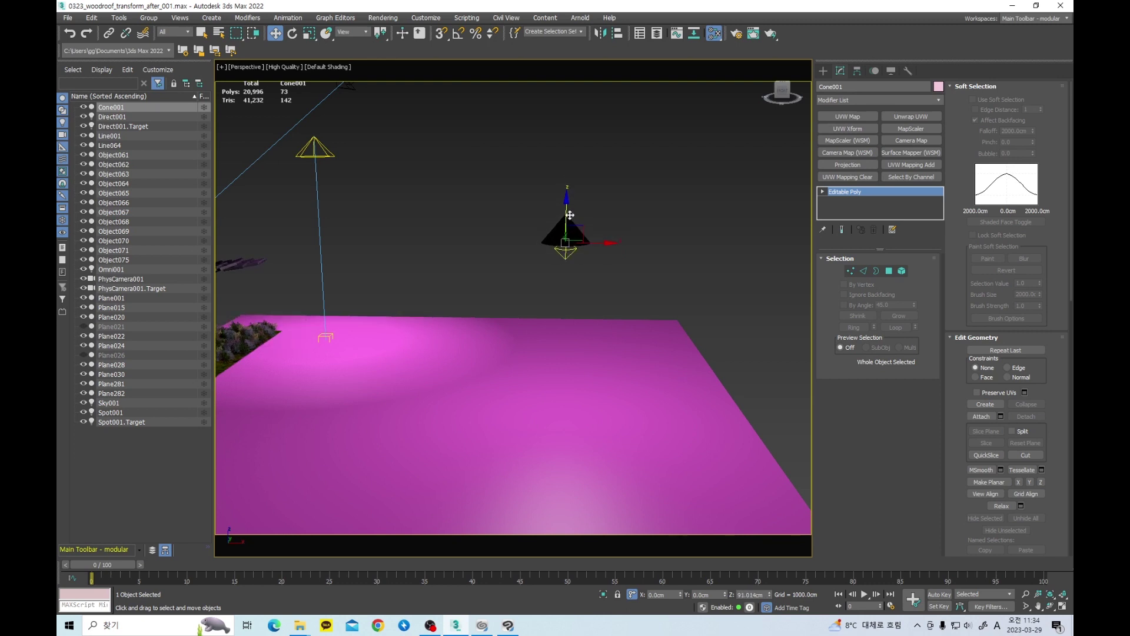
left_click_drag(570, 215, 570, 216)
left_click_drag(570, 216, 581, 237)
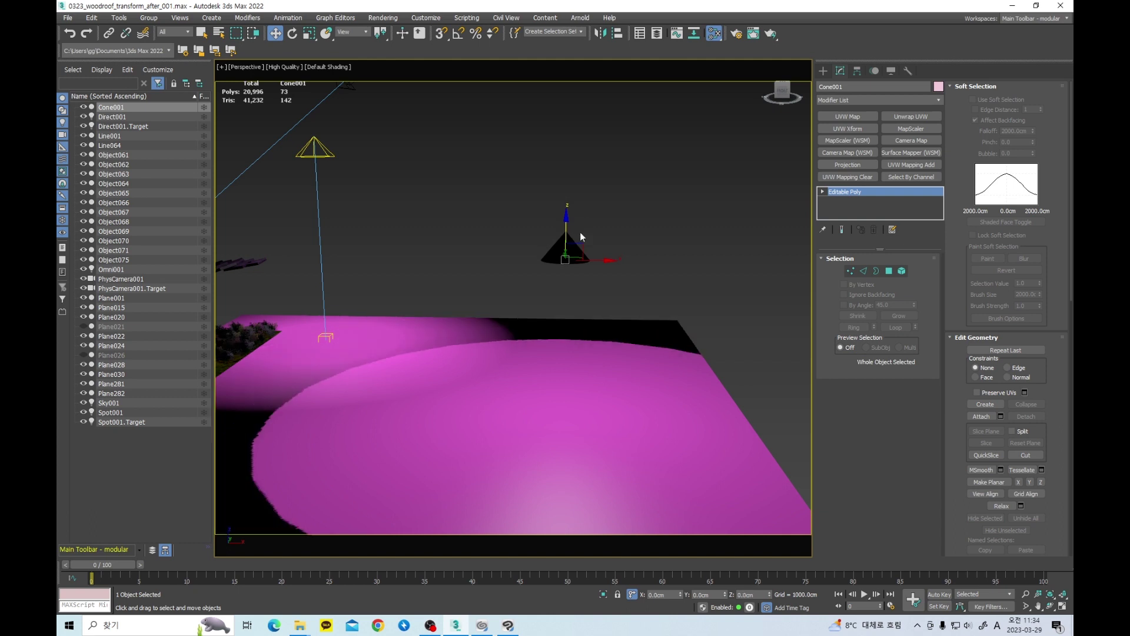
Step: Scale the vertices at the cone's base to narrow the shade's opening around the omni light
left_click(330, 152)
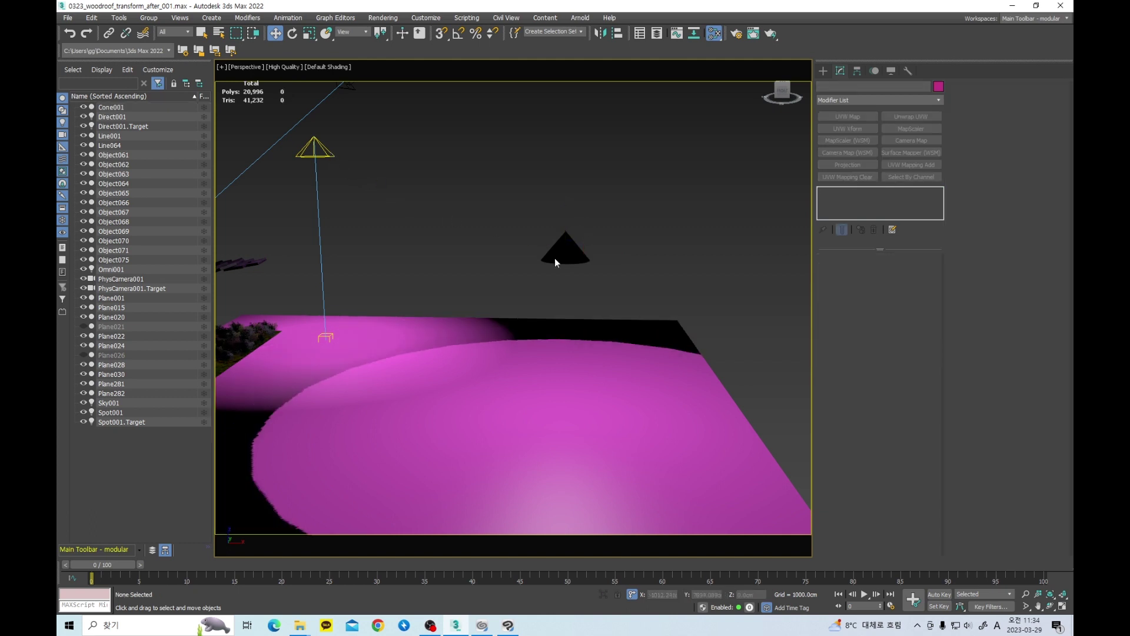
left_click(576, 253)
key("1")
left_click_drag(493, 246, 636, 290)
key("r")
left_click_drag(576, 256, 700, 293)
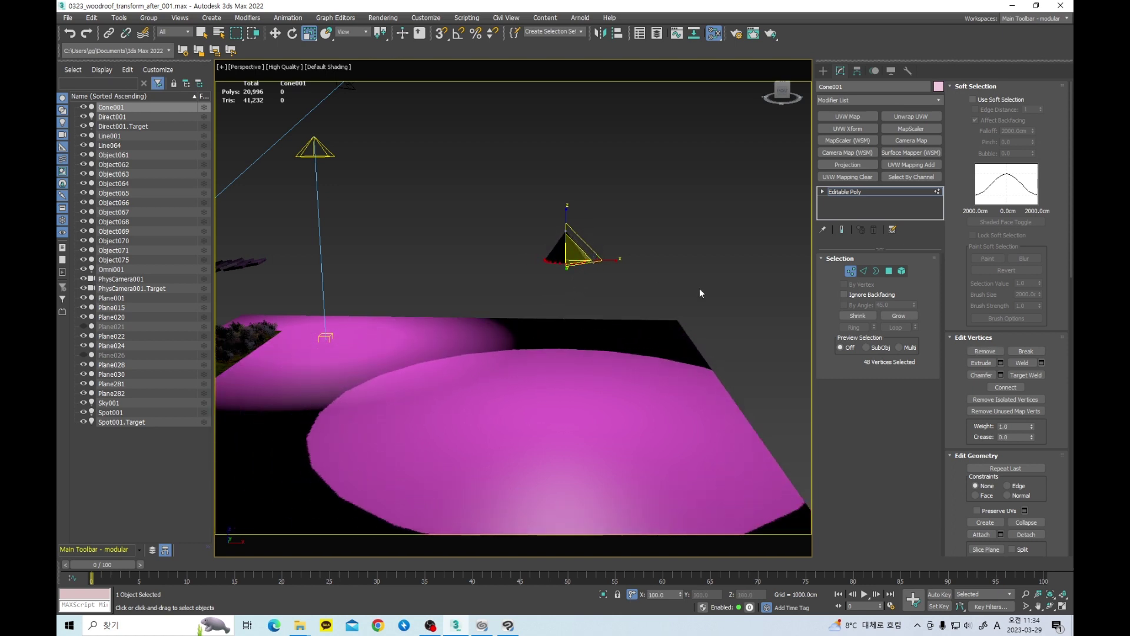
left_click(850, 272)
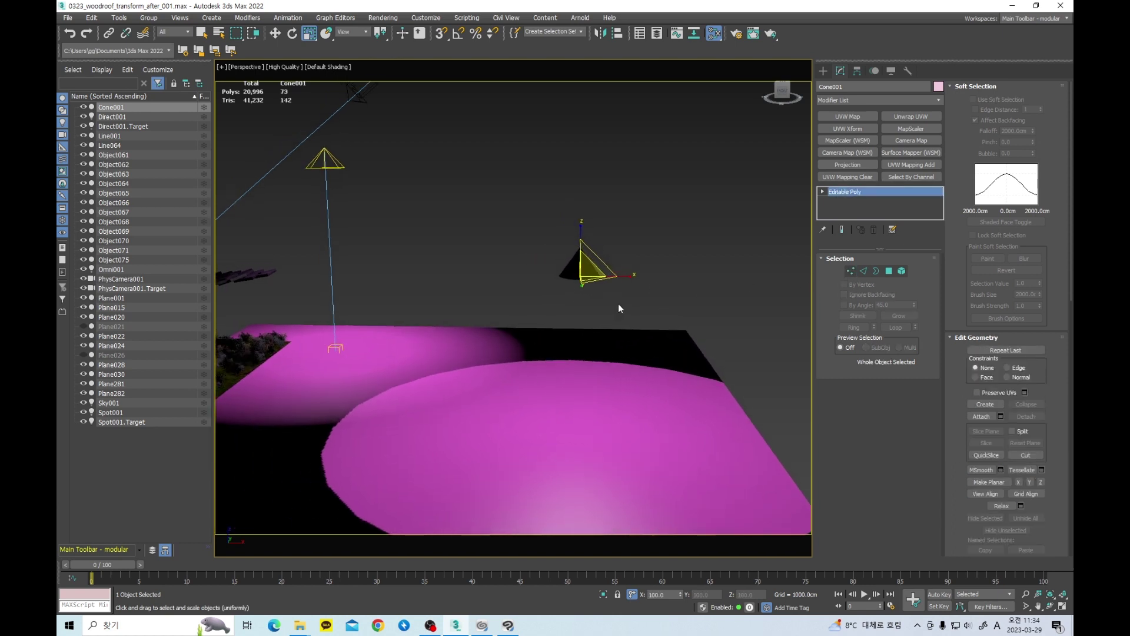
Step: Delete the cone shade and switch off the omni light
key("Delete")
middle_click_drag(619, 302, 503, 206, "alt")
left_click(624, 276)
left_click(852, 280)
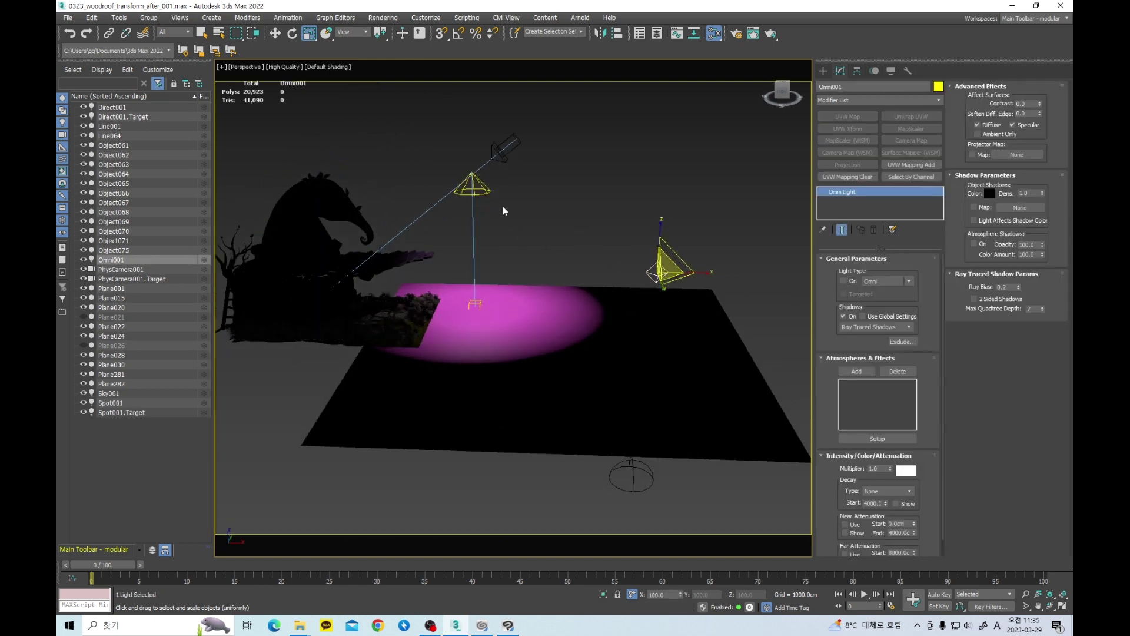
Step: Widen the spotlight's cone to a hotspot of 71.0 and a falloff of 103.6
left_click(477, 180)
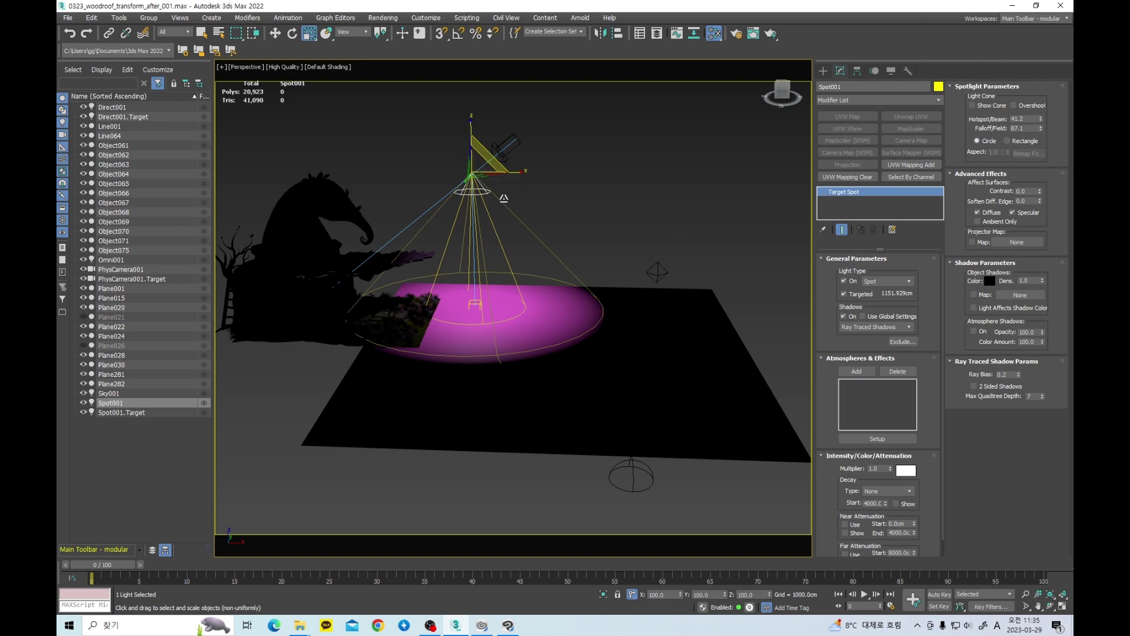
middle_click_drag(505, 197, 509, 218)
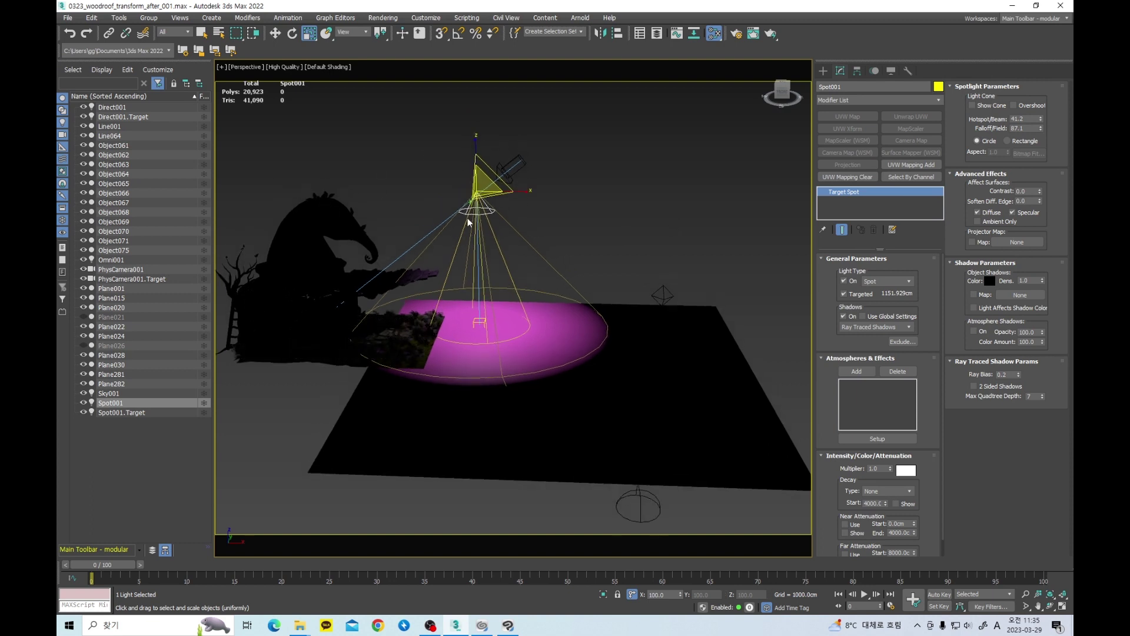
middle_click_drag(468, 218, 603, 273, "alt")
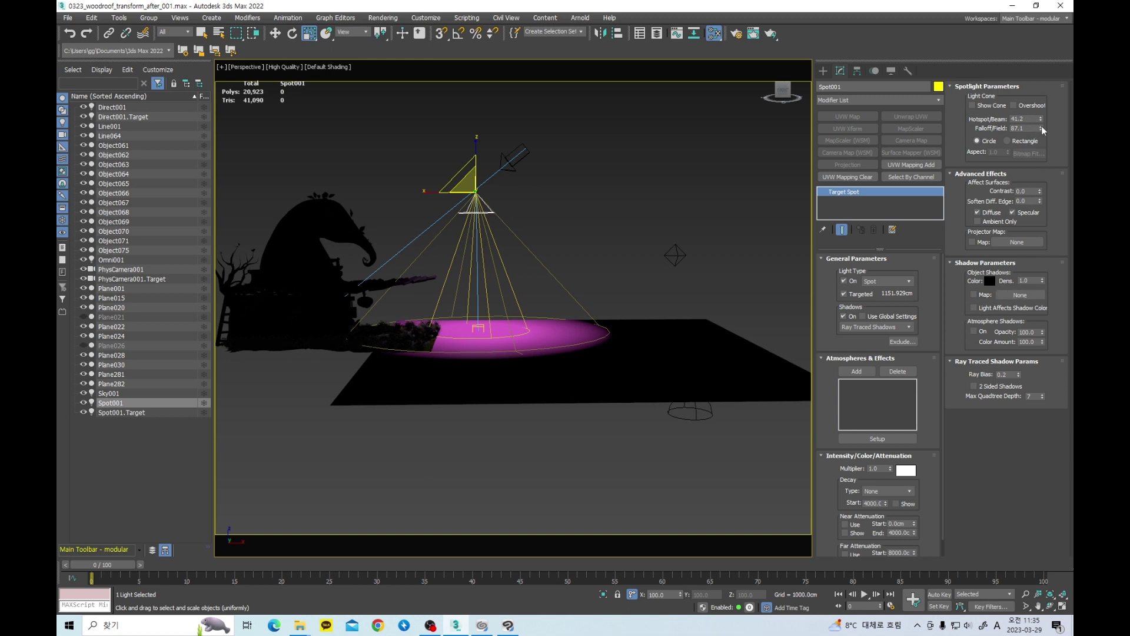
left_click_drag(1041, 121, 1030, 416)
left_click_drag(1041, 128, 950, 539)
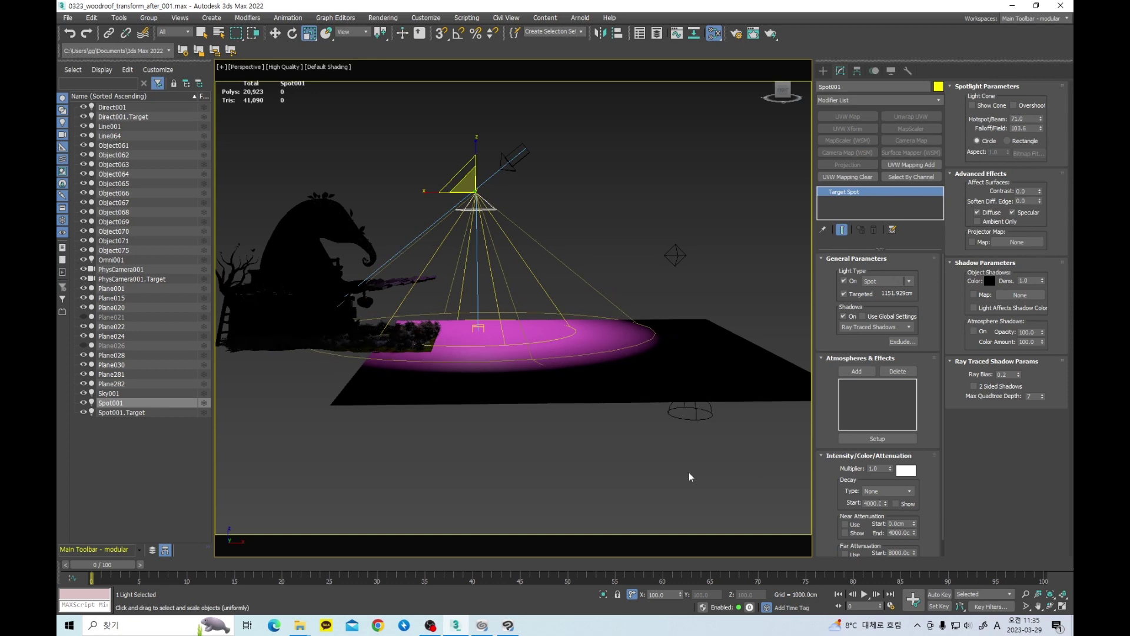
Step: Switch off the spotlight and switch on the omni light
middle_click_drag(560, 204, 508, 257, "alt")
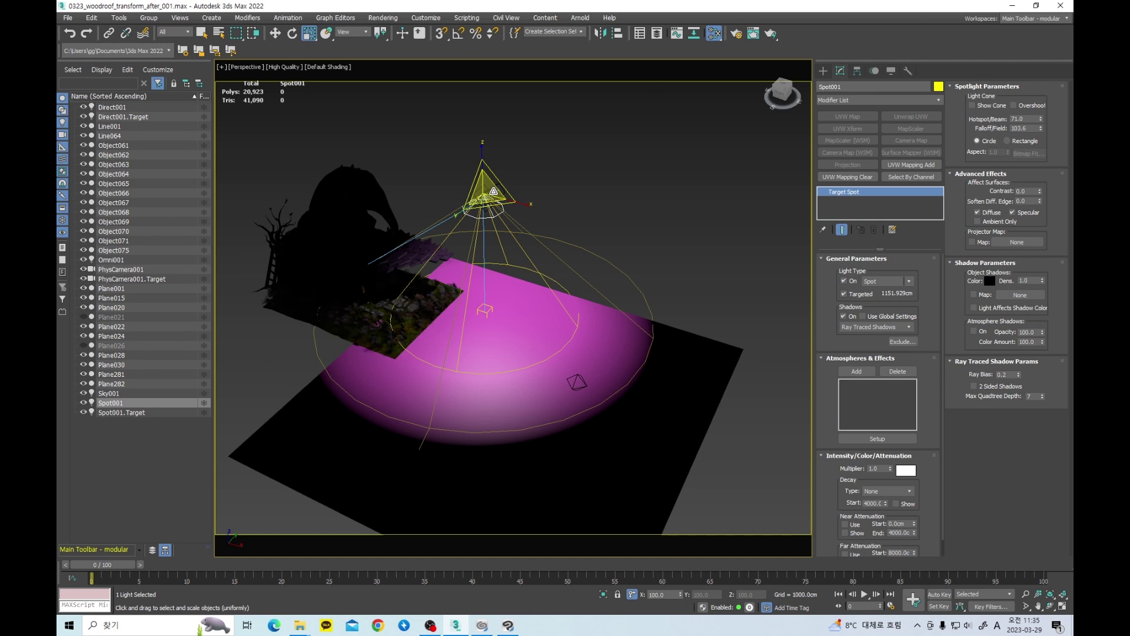
mouse_move(497, 232)
middle_mouse_down("alt")
mouse_move(493, 271)
mouse_move(490, 260)
middle_mouse_up("alt")
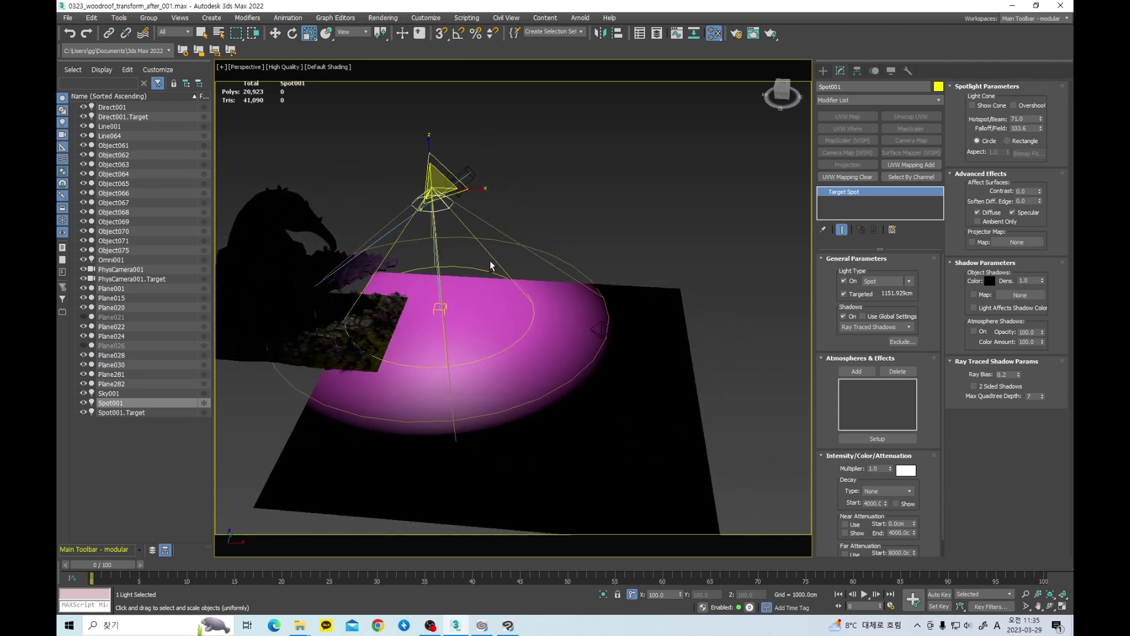
middle_click_drag(440, 224, 444, 213, "alt")
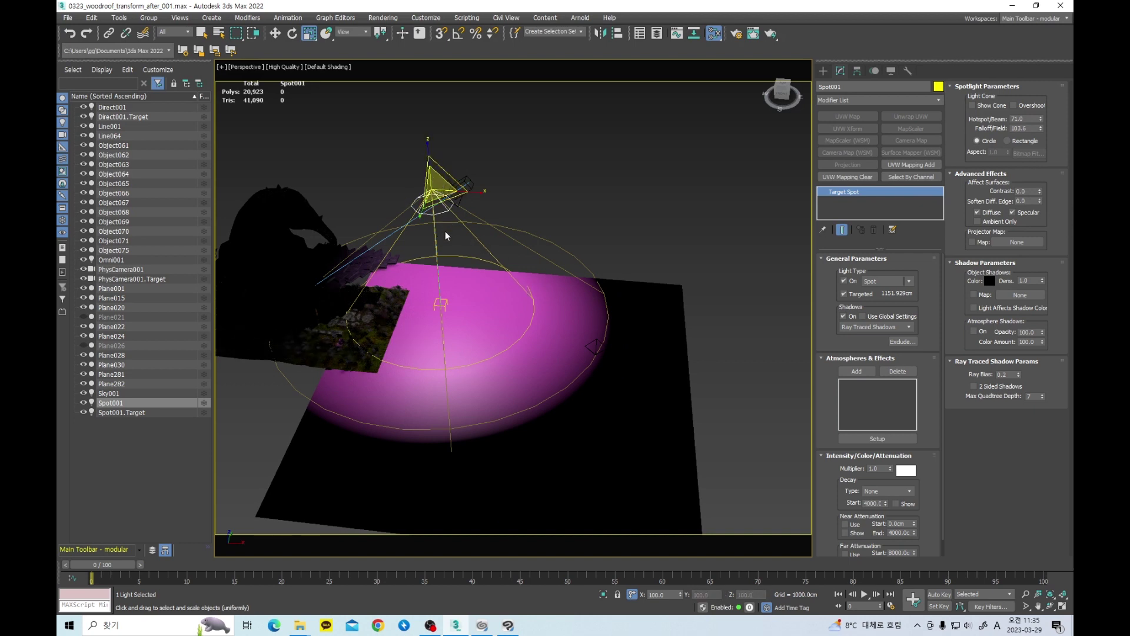
middle_click_drag(495, 289, 500, 242, "alt")
middle_click_drag(482, 302, 734, 408, "alt")
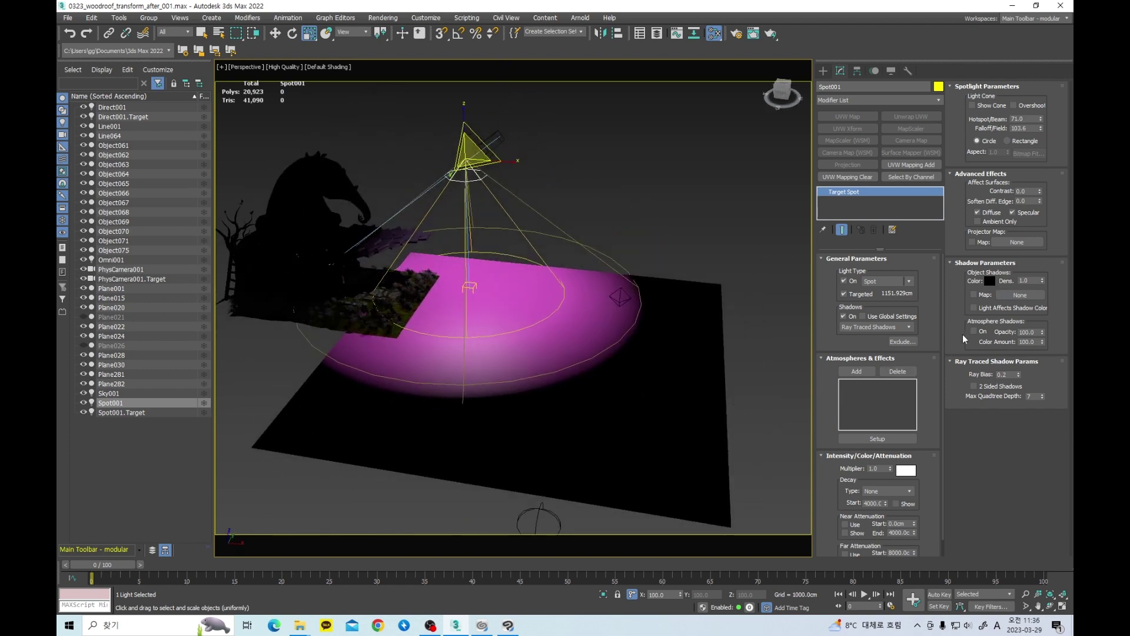
left_click(849, 280)
left_click(621, 299)
middle_click_drag(623, 305, 648, 329, "alt")
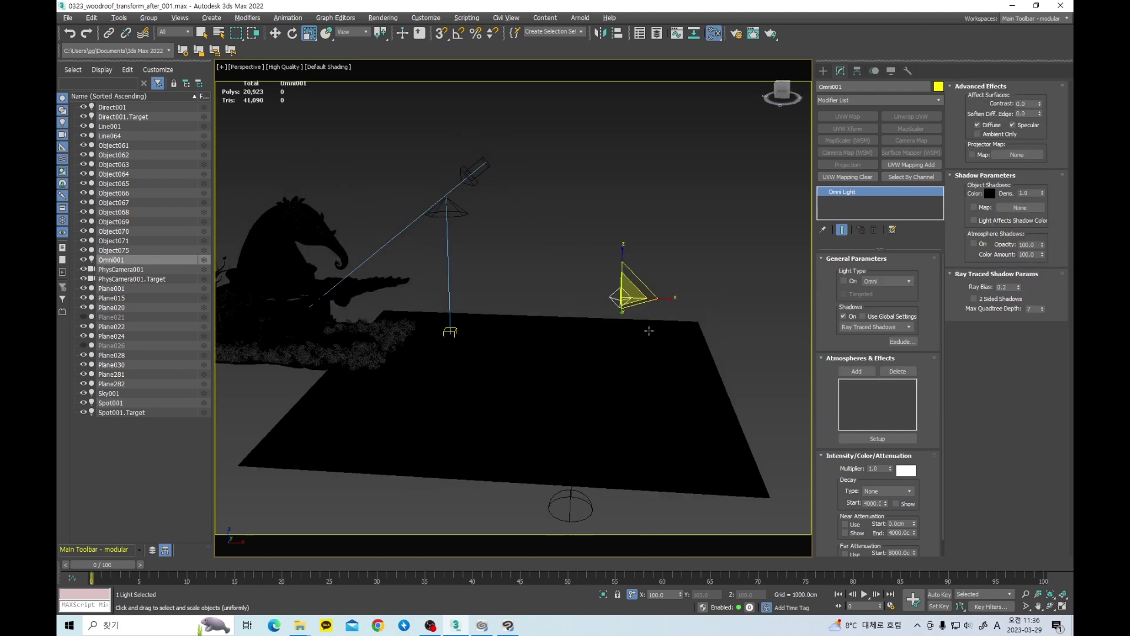
left_click(843, 281)
Step: Enable the omni light's far attenuation with a start of about 400 cm and an end of about 2000 cm
middle_click_drag(795, 424, 810, 405, "alt")
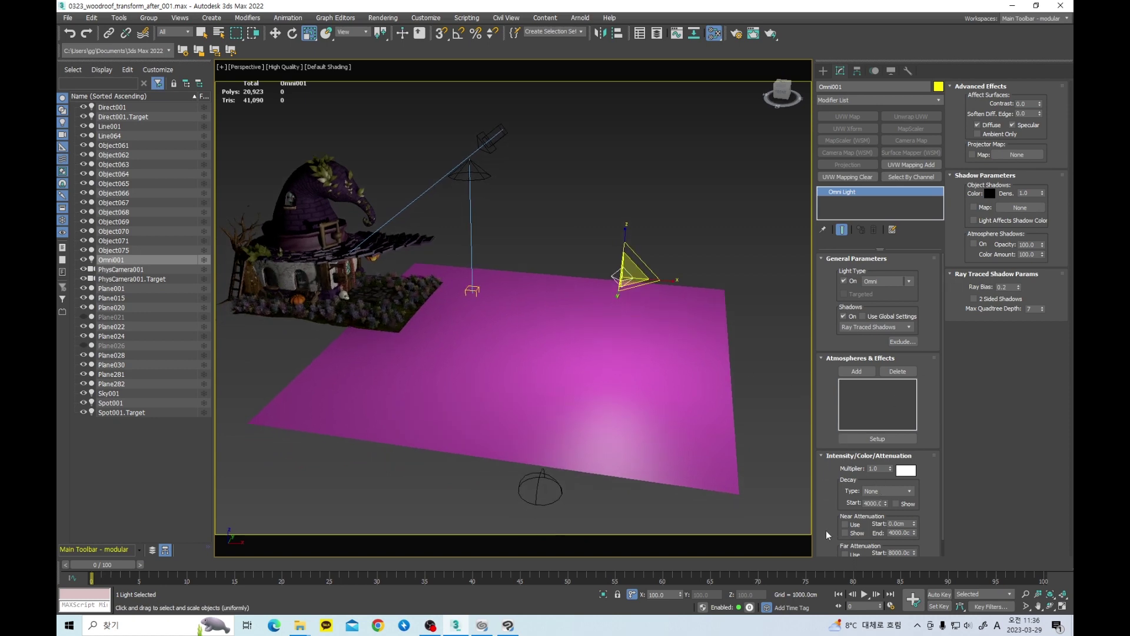
scroll(832, 527, "down", 1)
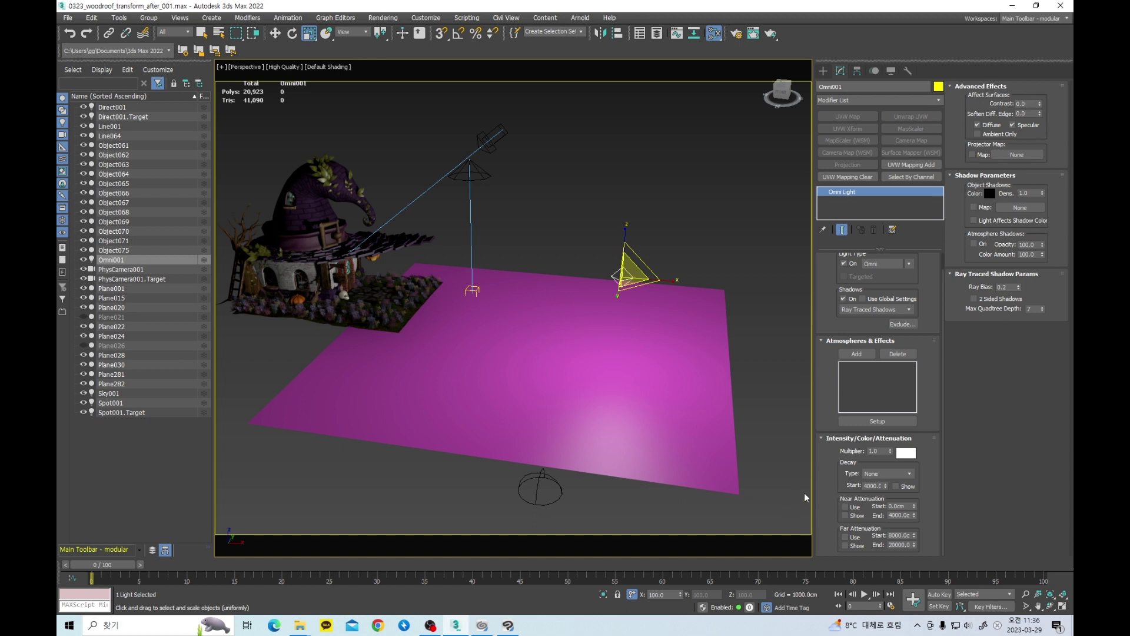
left_click(846, 538)
left_click_drag(914, 535, 914, 599)
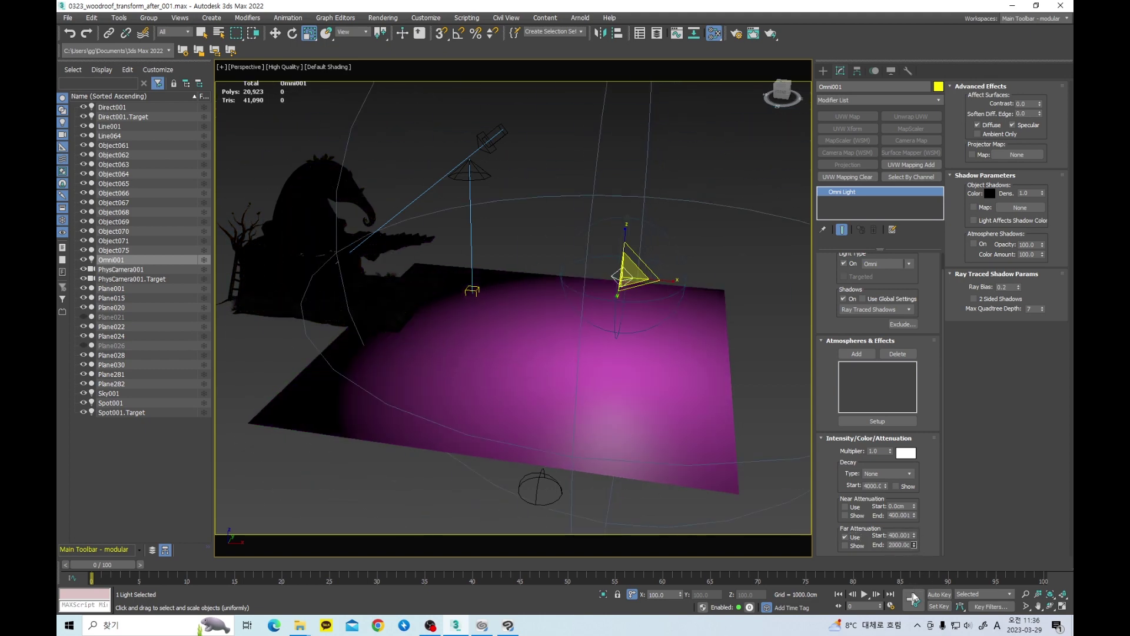
Step: Switch the spotlight on and enable its far attenuation with a start of about 431 cm and an end of about 1862 cm
left_click(474, 174)
middle_click_drag(589, 291, 612, 325)
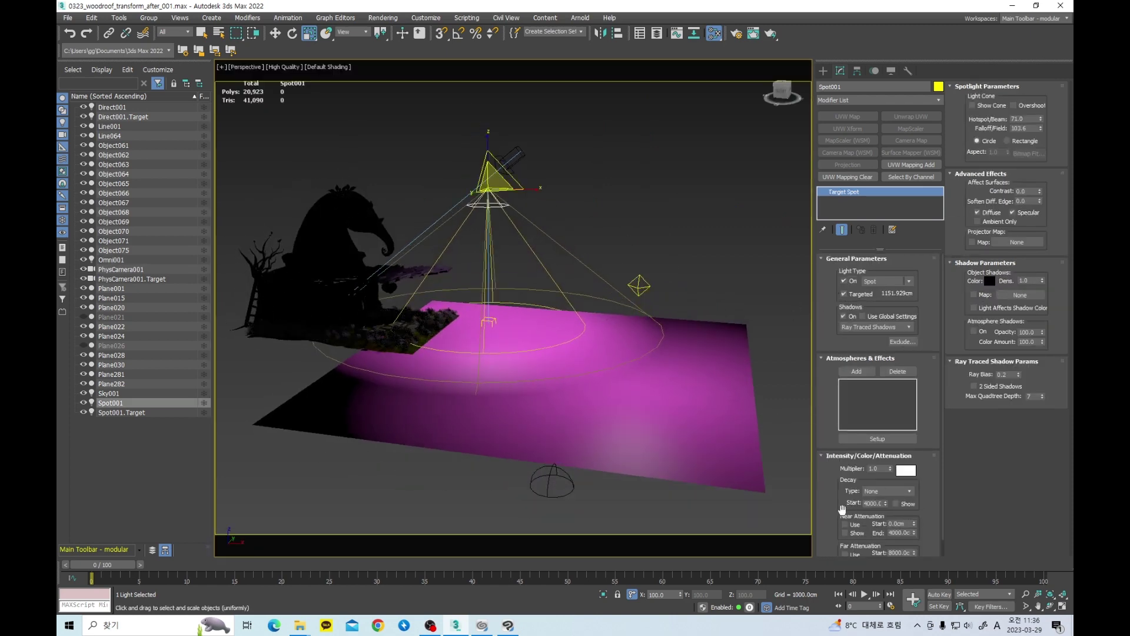
scroll(833, 502, "down", 1)
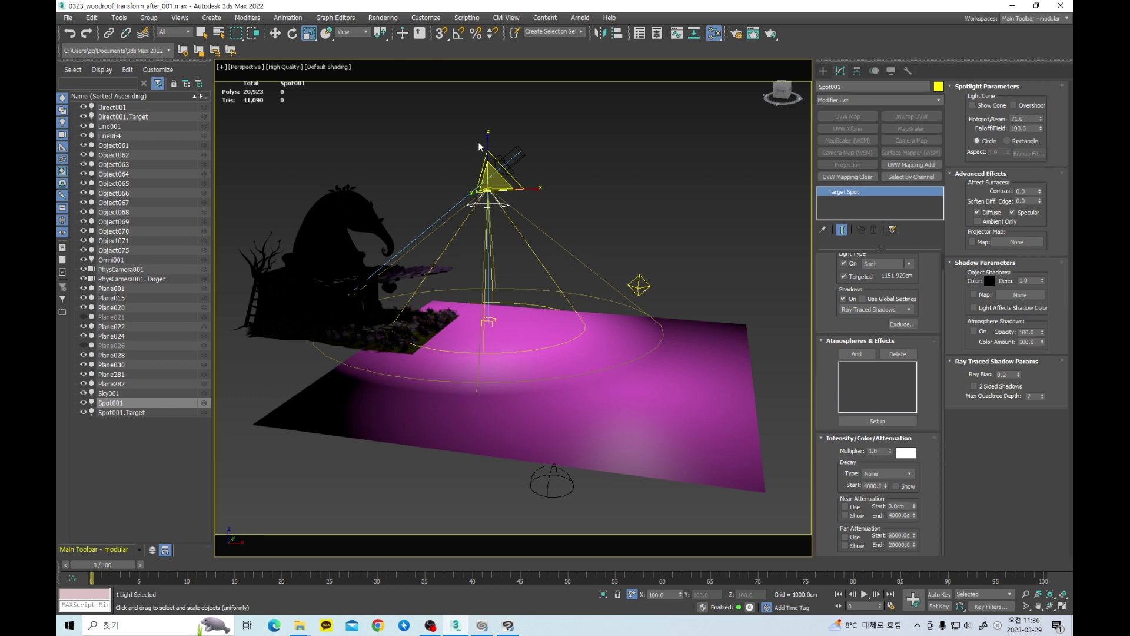
left_click(847, 537)
left_click_drag(914, 536, 926, 597)
left_click_drag(915, 546, 915, 602)
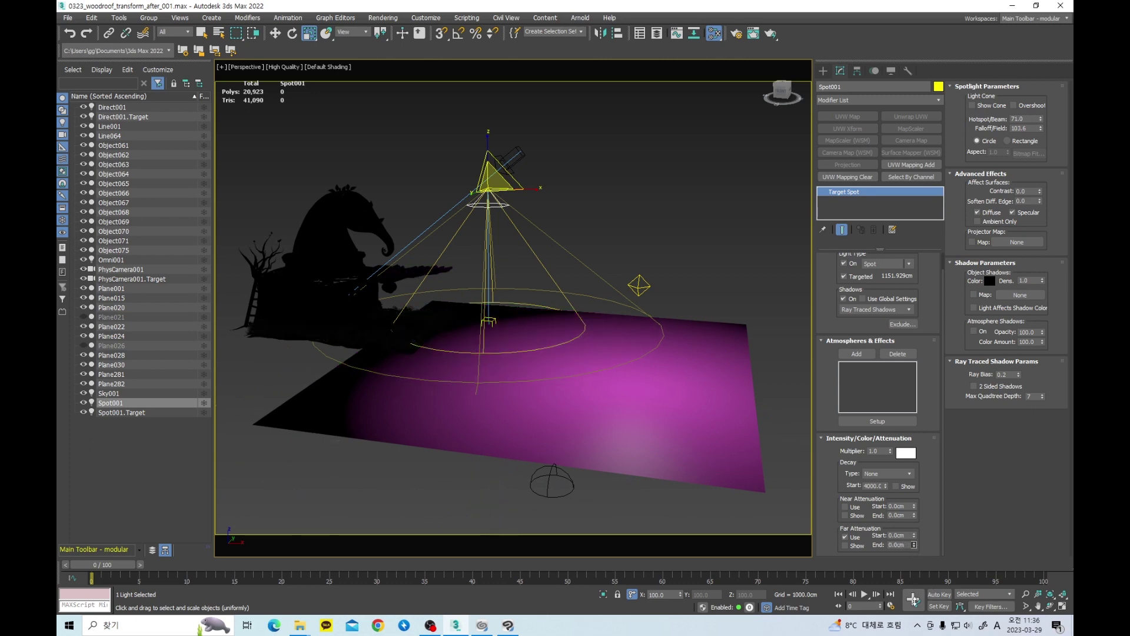
left_click_drag(915, 537, 923, 266)
left_click_drag(916, 546, 948, 372)
Step: Select the directional light above the spotlight and switch it on
middle_click_drag(519, 202, 601, 269)
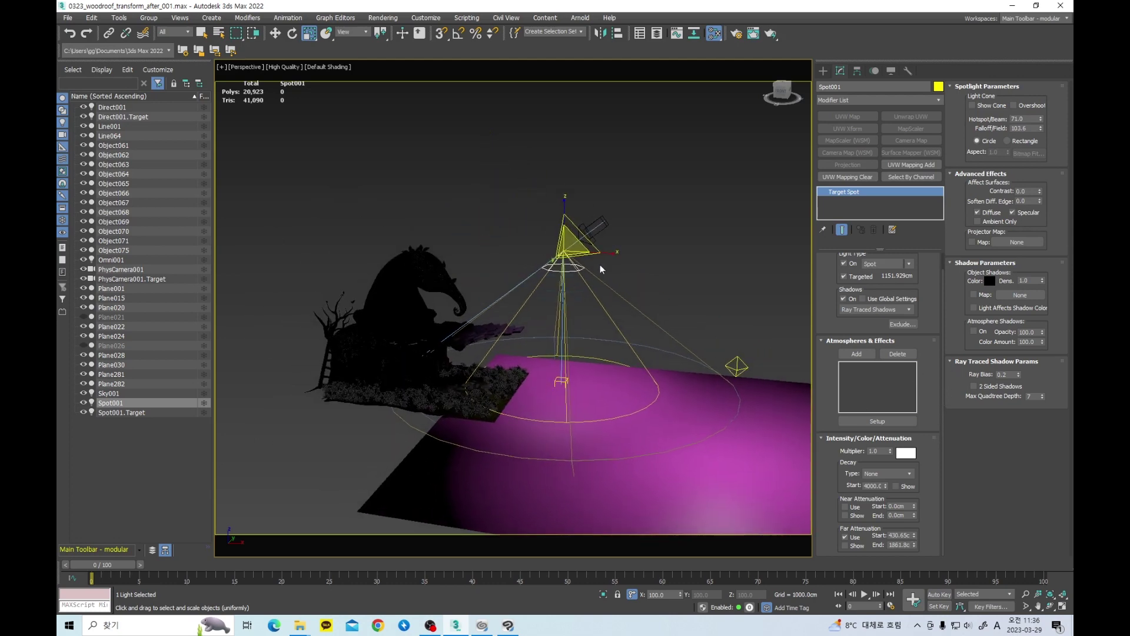
left_click(610, 234)
scroll(594, 258, "down", 4)
scroll(595, 258, "up", 3)
mouse_move(594, 264)
middle_mouse_down("alt")
mouse_move(573, 278)
mouse_move(573, 265)
middle_mouse_up("alt")
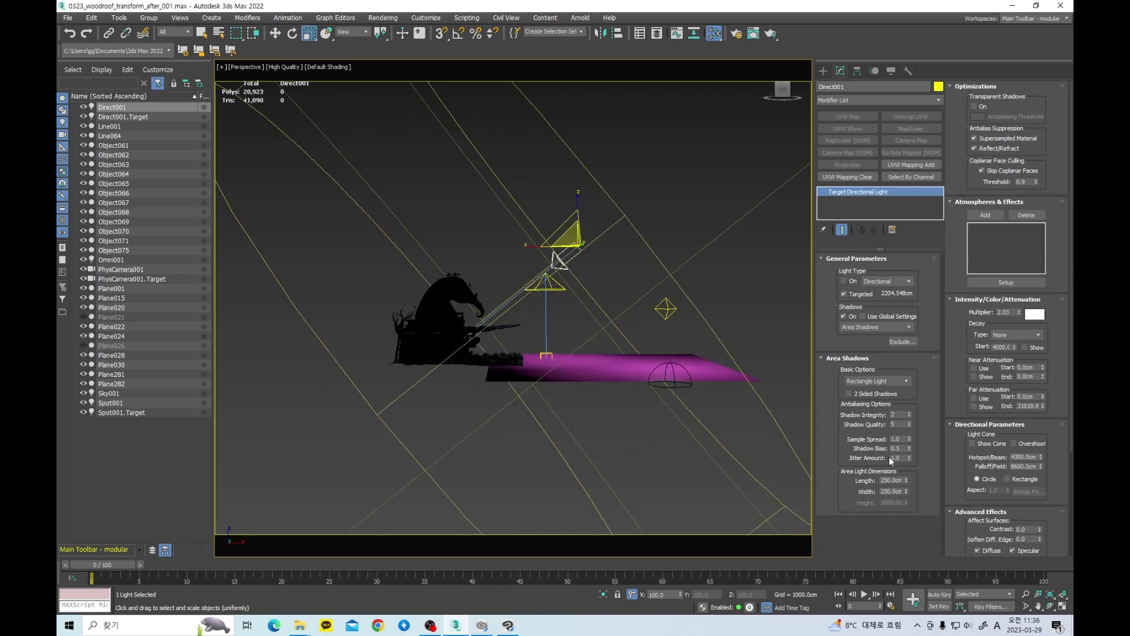
left_click(845, 280)
Step: Shrink the directional light's beam to a 1300 cm hotspot with a smaller falloff around the house
middle_click_drag(641, 321, 627, 352, "alt")
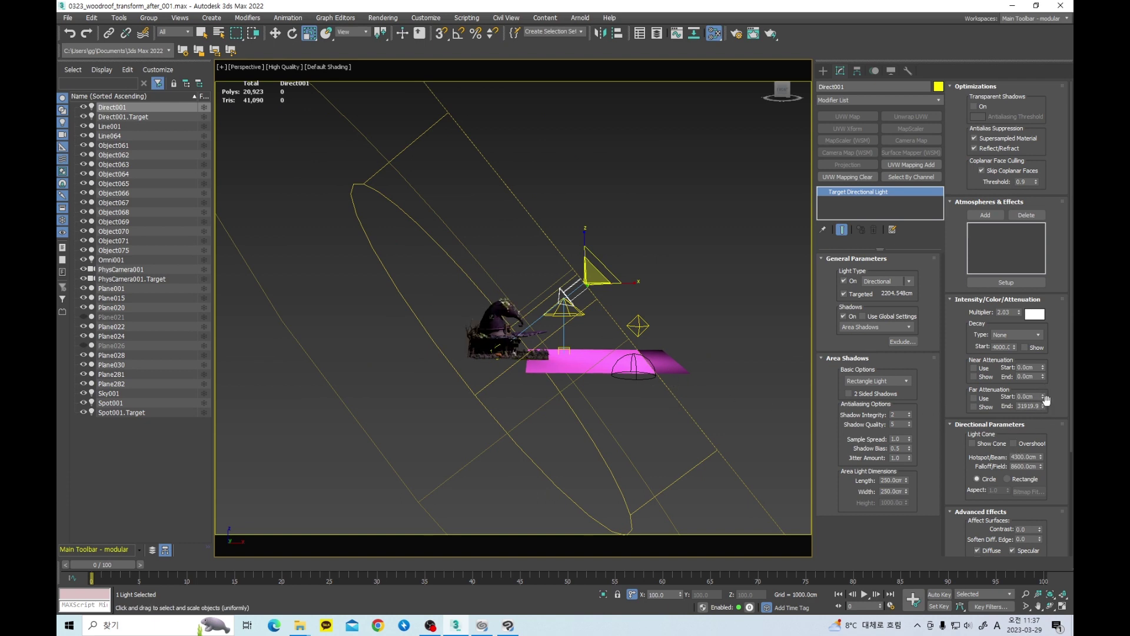
left_click_drag(1041, 467, 1043, 492)
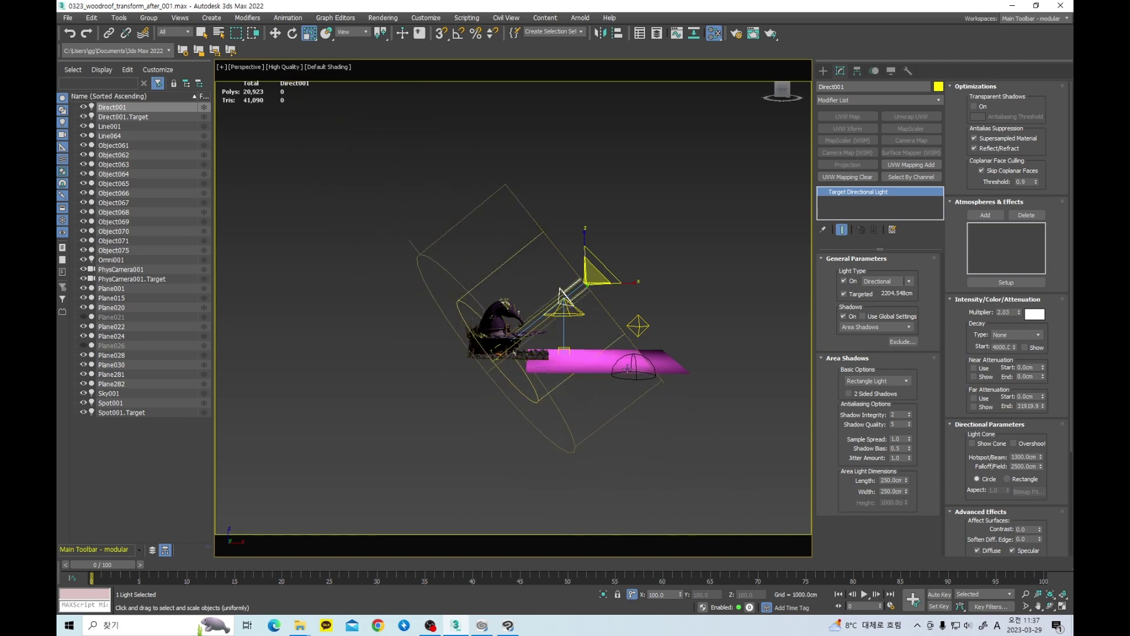
scroll(579, 338, "up", 3)
scroll(579, 338, "up", 3)
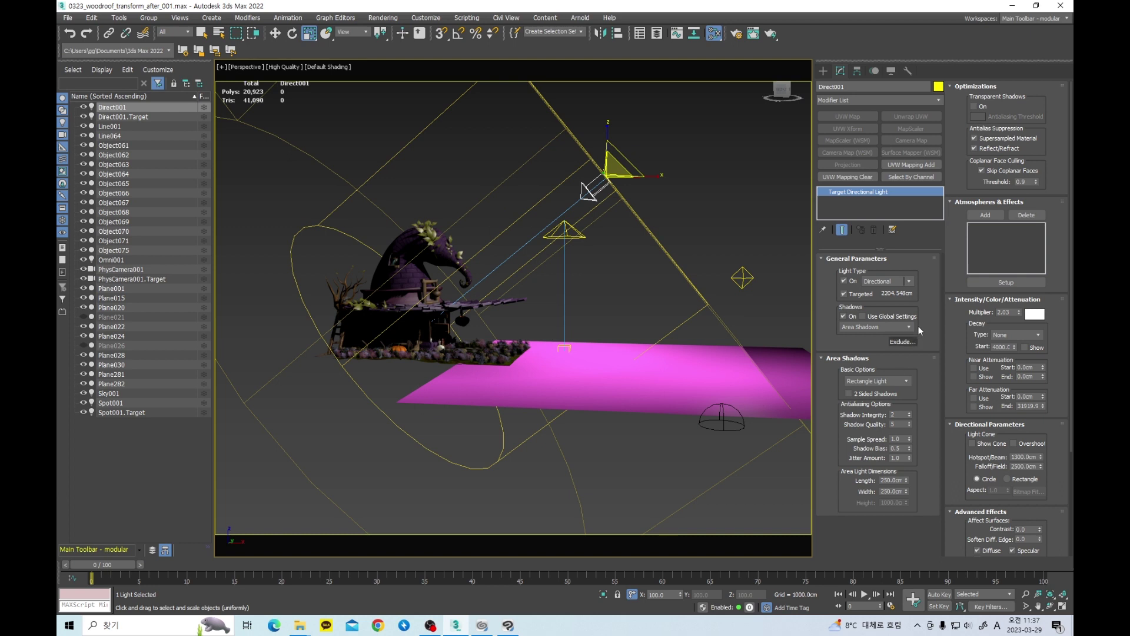
Step: Set the directional light's intensity multiplier to 2.0
double_click(1007, 312)
type("2.0")
key("Return")
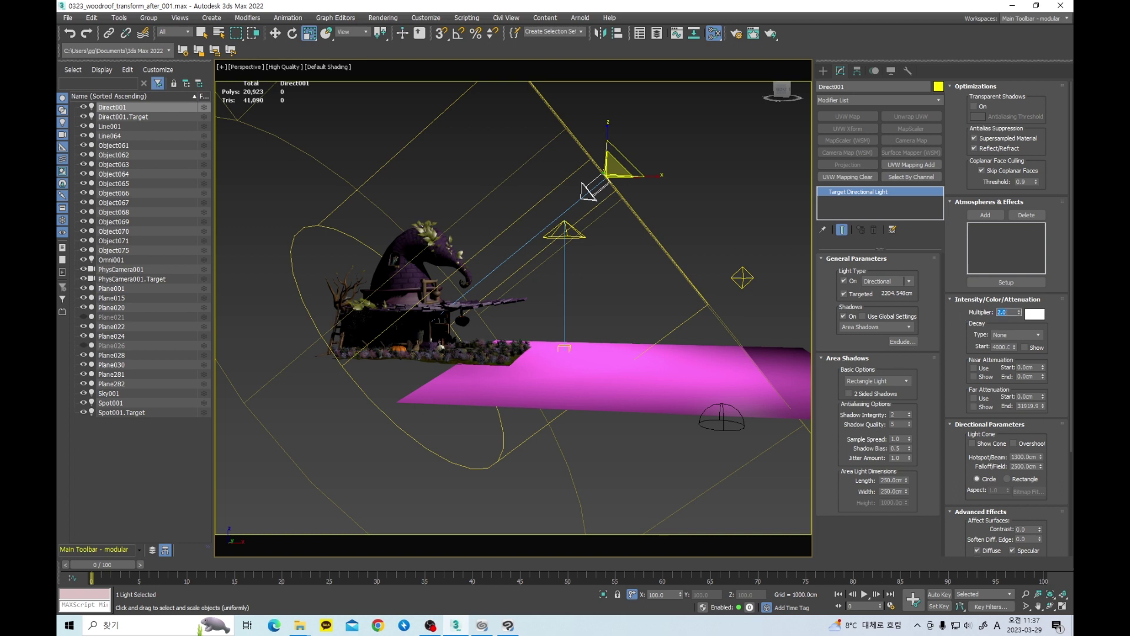
middle_click_drag(766, 325, 785, 295)
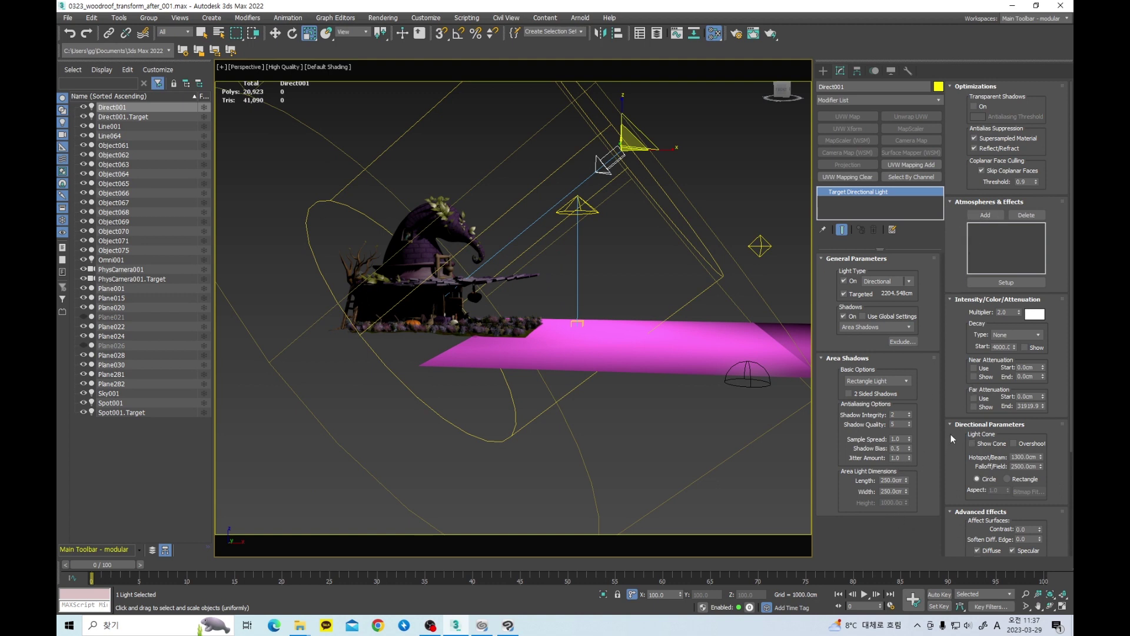
Step: Enable the directional light's far attenuation with a start of about 1327 cm and an end reaching well past the house
scroll(952, 436, "down", 2)
left_click(974, 364)
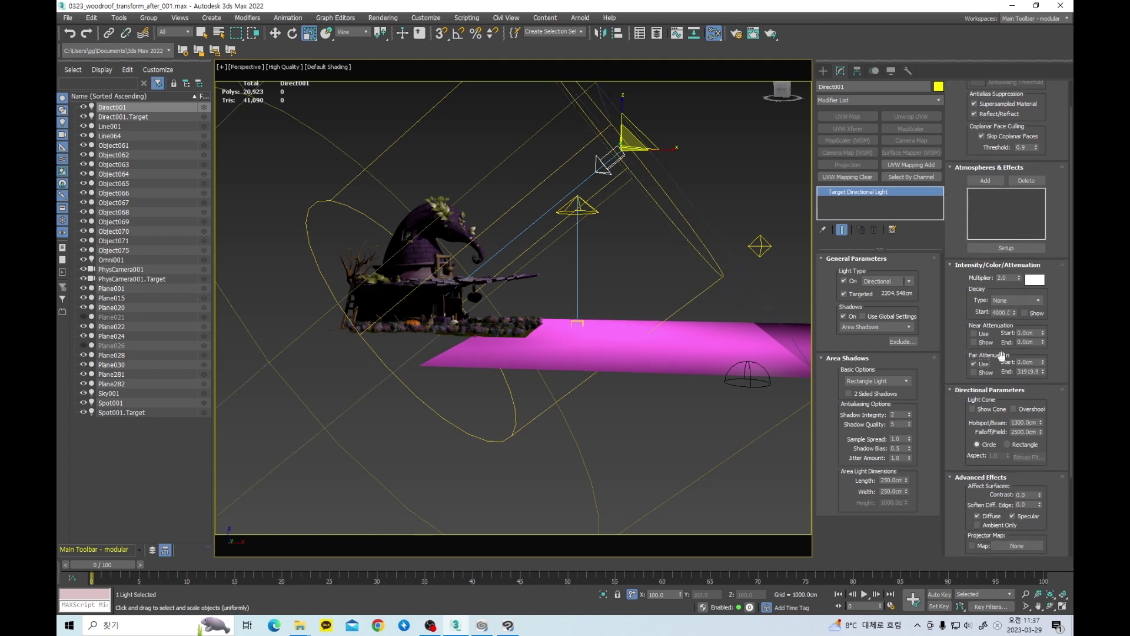
left_click_drag(1047, 371, 1047, 377)
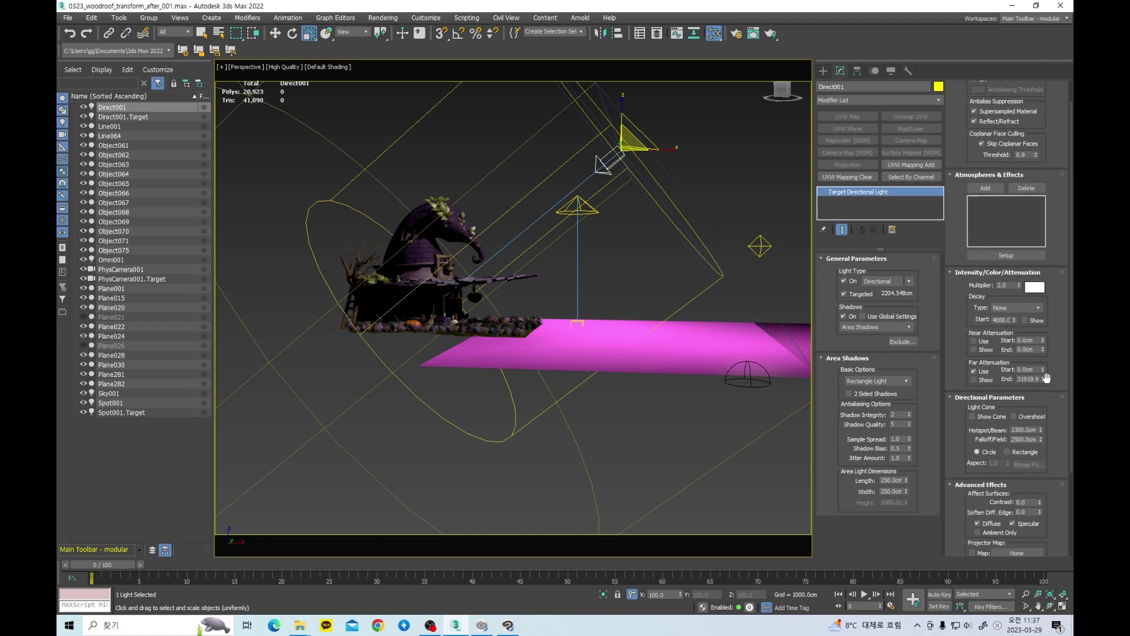
right_click(1045, 380)
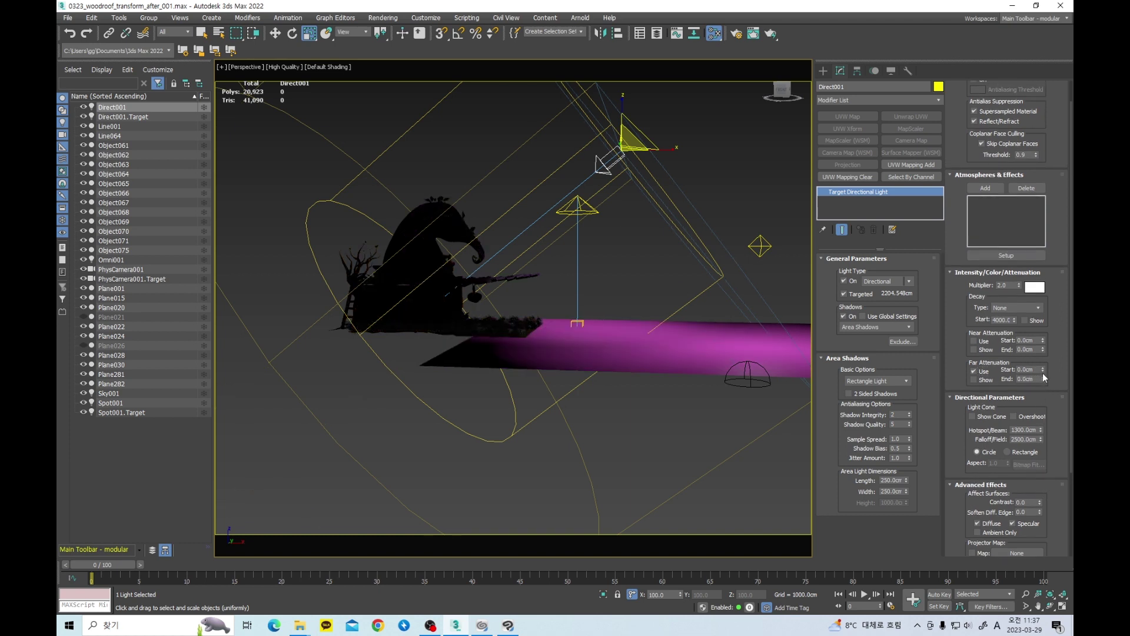
left_click_drag(1045, 373, 1001, 271)
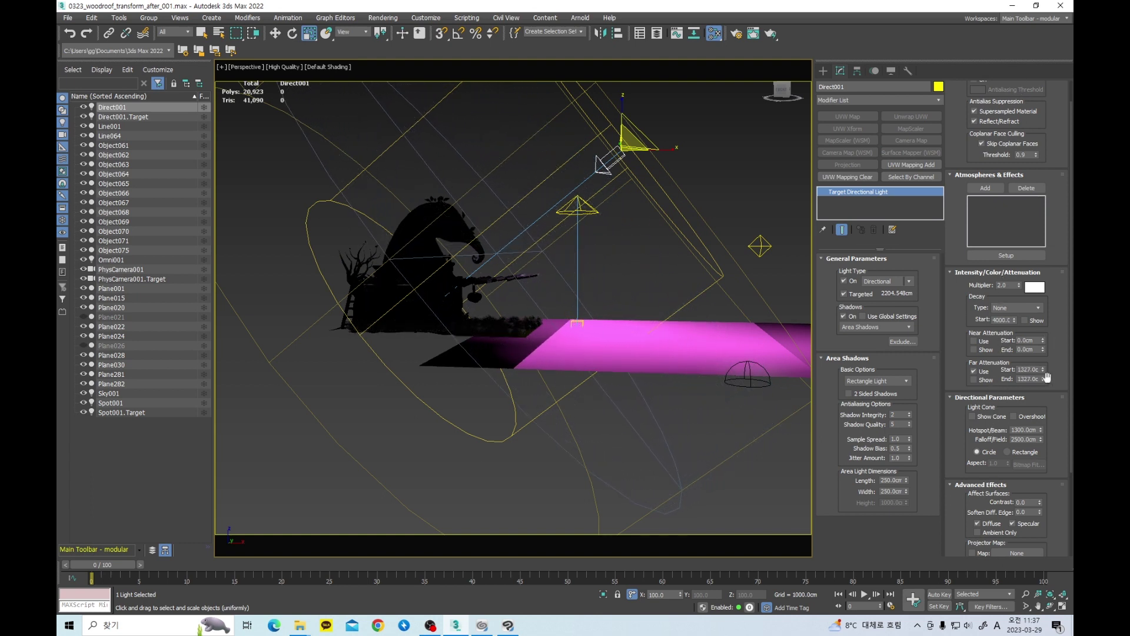
left_click_drag(1043, 381, 59, 457)
Step: Try an intensity multiplier of 10 on the directional light and check the lighting on the hat roof up close
middle_click_drag(498, 253, 460, 295, "alt")
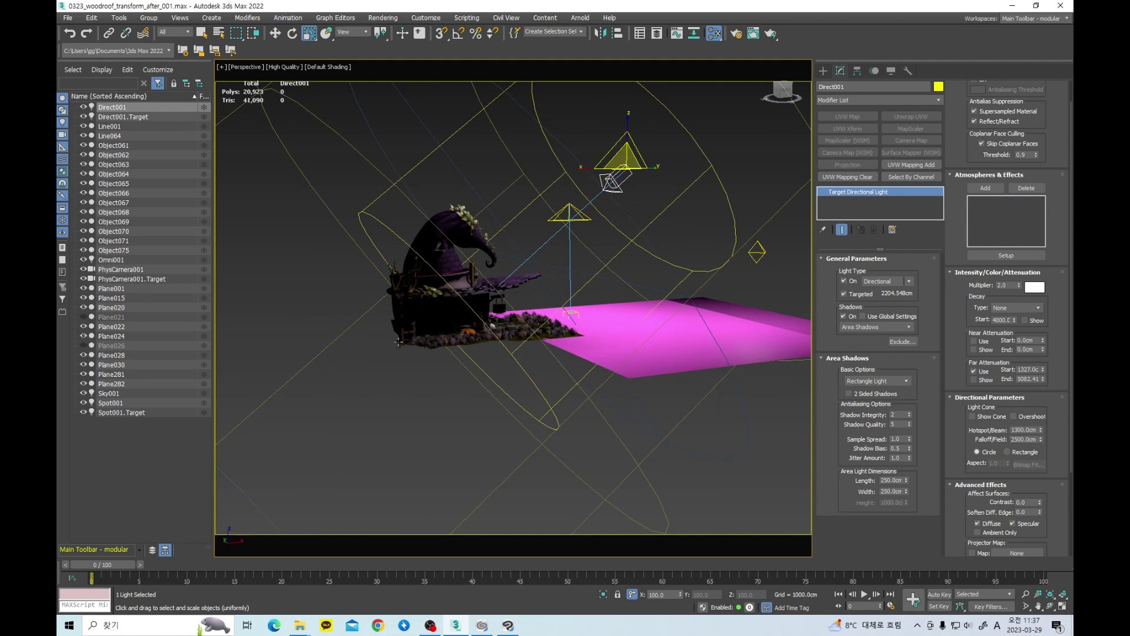
middle_click_drag(517, 223, 508, 287, "alt")
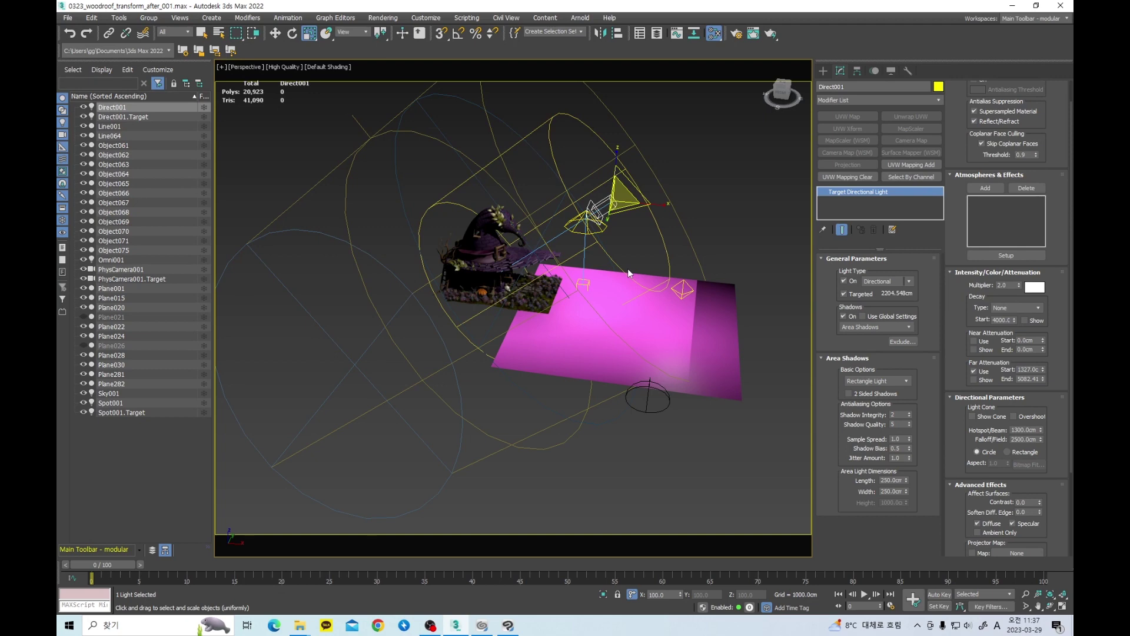
middle_click_drag(510, 328, 681, 306, "alt")
scroll(583, 250, "up", 3)
middle_click_drag(583, 250, 625, 276, "alt")
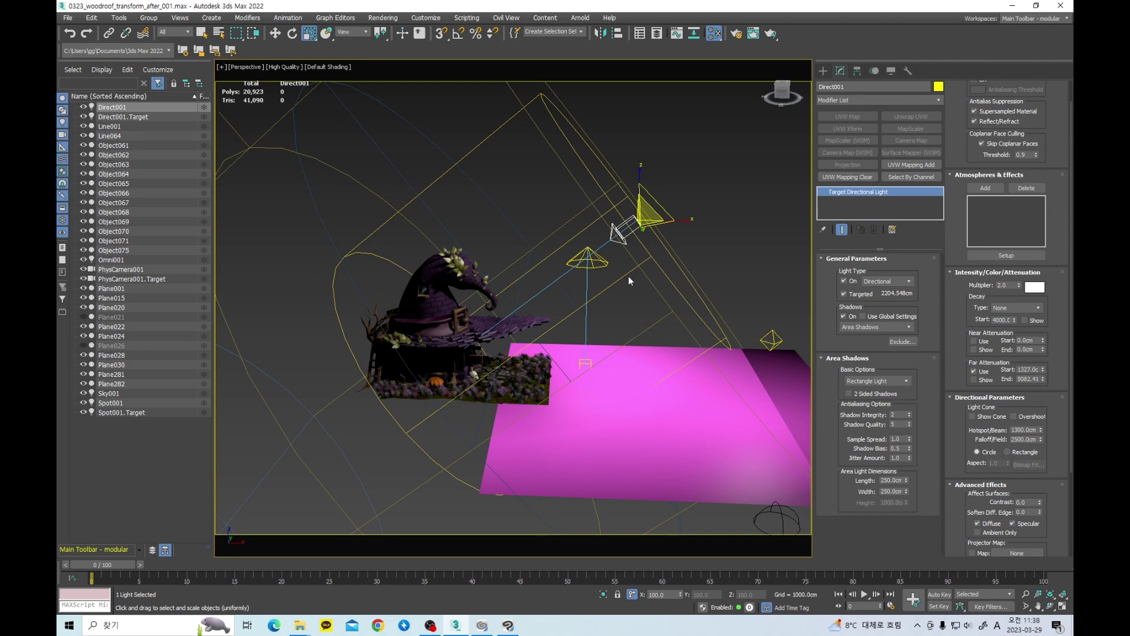
left_click(1002, 285)
type("10")
key("Return")
middle_click_drag(529, 283, 553, 295, "alt")
scroll(483, 361, "up", 3)
scroll(483, 361, "up", 3)
middle_click_drag(483, 361, 496, 362, "alt")
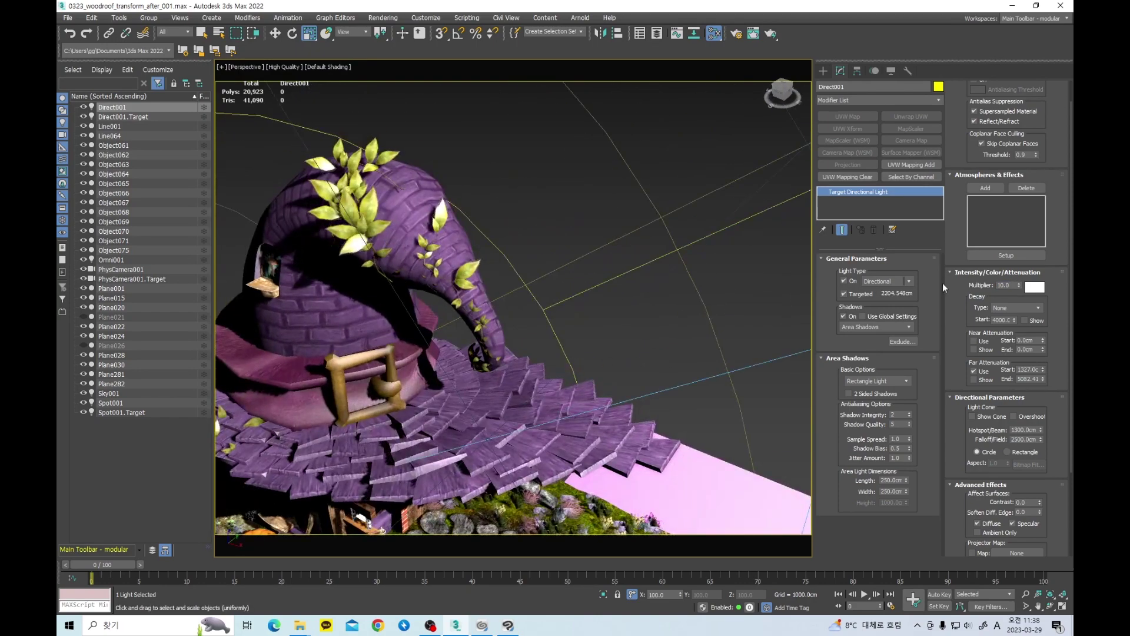
Step: Set the directional light's intensity multiplier to 3
left_click(1005, 285)
type("3")
key("Return")
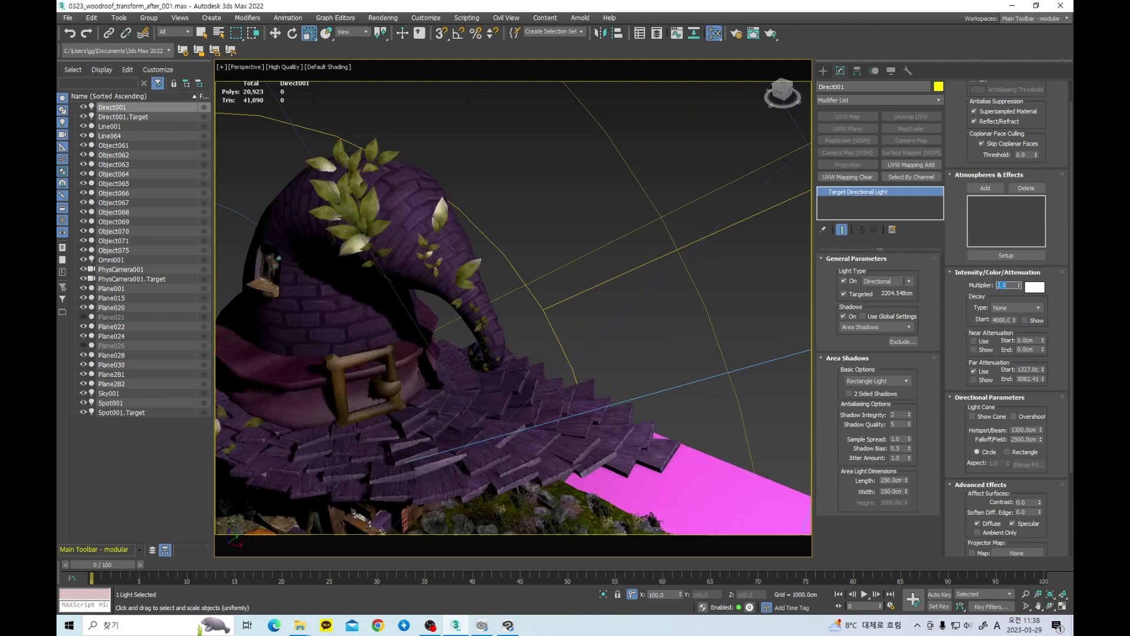
Step: Select the spotlight and the omni light in turn to compare their coverage of the scene
scroll(667, 330, "down", 5)
middle_click_drag(666, 330, 784, 333, "alt")
left_click(669, 290)
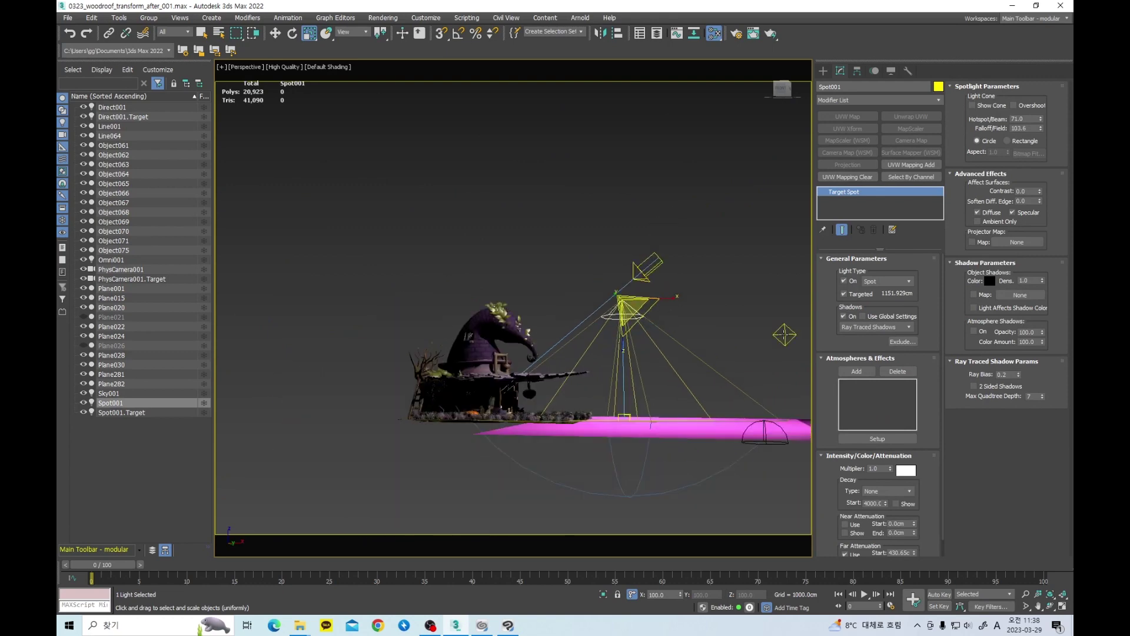
left_click(784, 334)
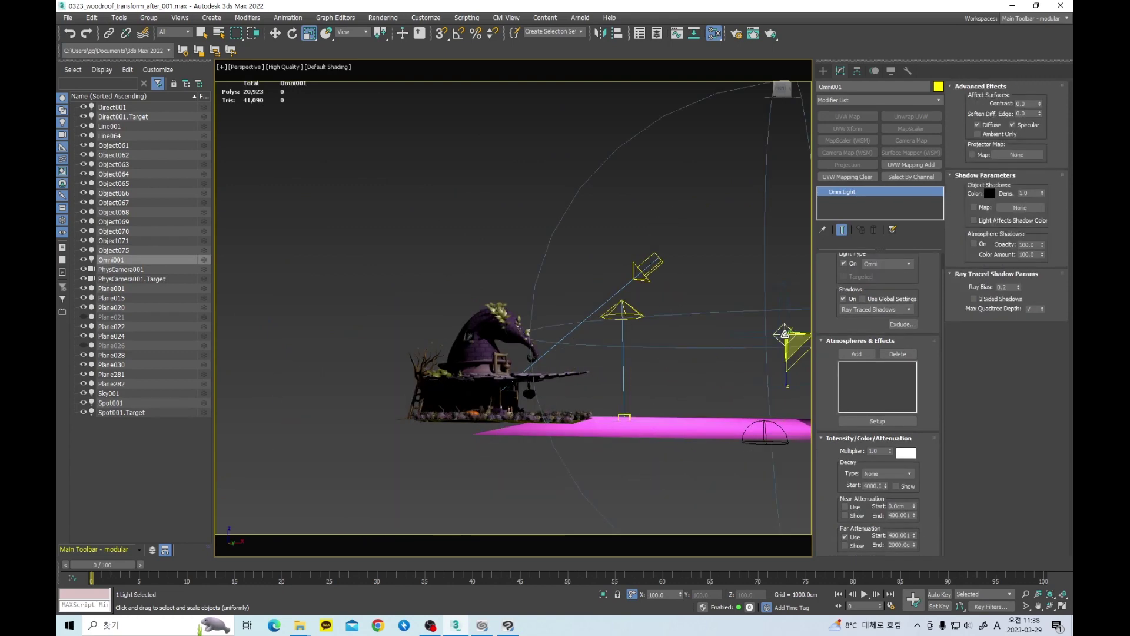
Step: Move the spotlight together with its target along the X axis toward the house, over the garden's edge
scroll(536, 372, "up", 3)
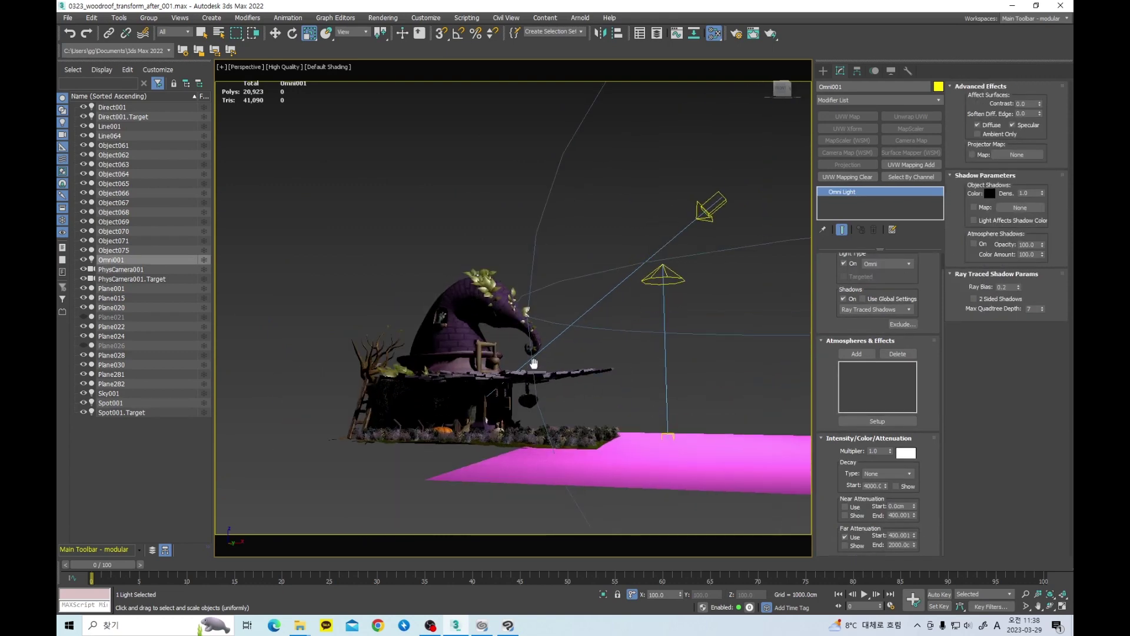
middle_click_drag(518, 375, 535, 373, "alt")
scroll(568, 292, "up", 5)
middle_click_drag(594, 217, 532, 310)
scroll(568, 295, "down", 5)
left_click(625, 277)
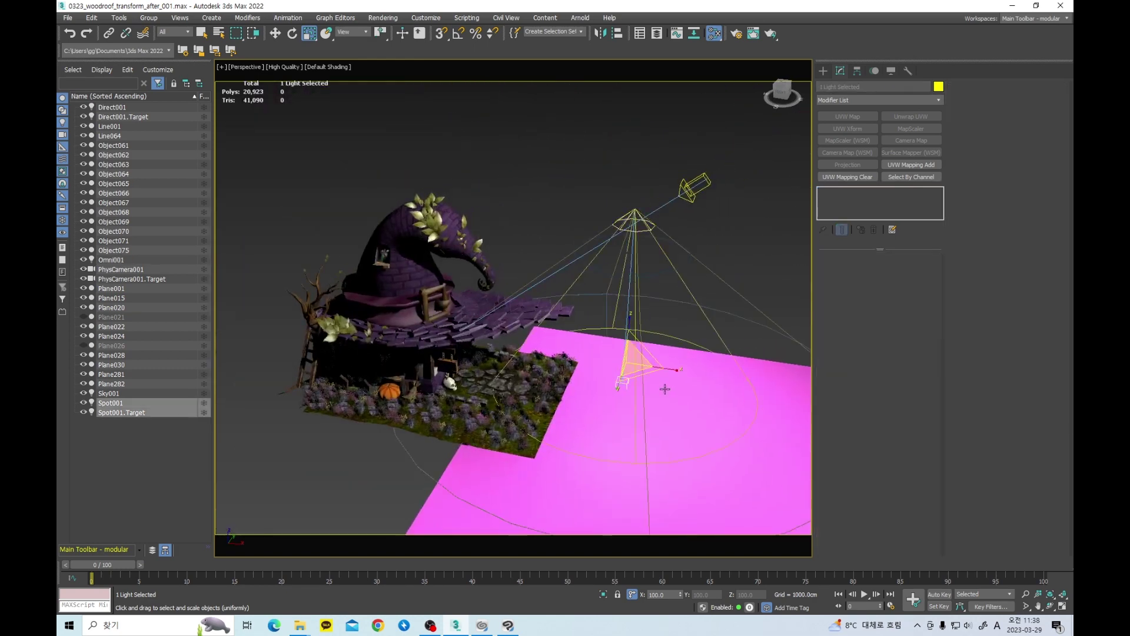
key("w")
left_click_drag(671, 223, 545, 224)
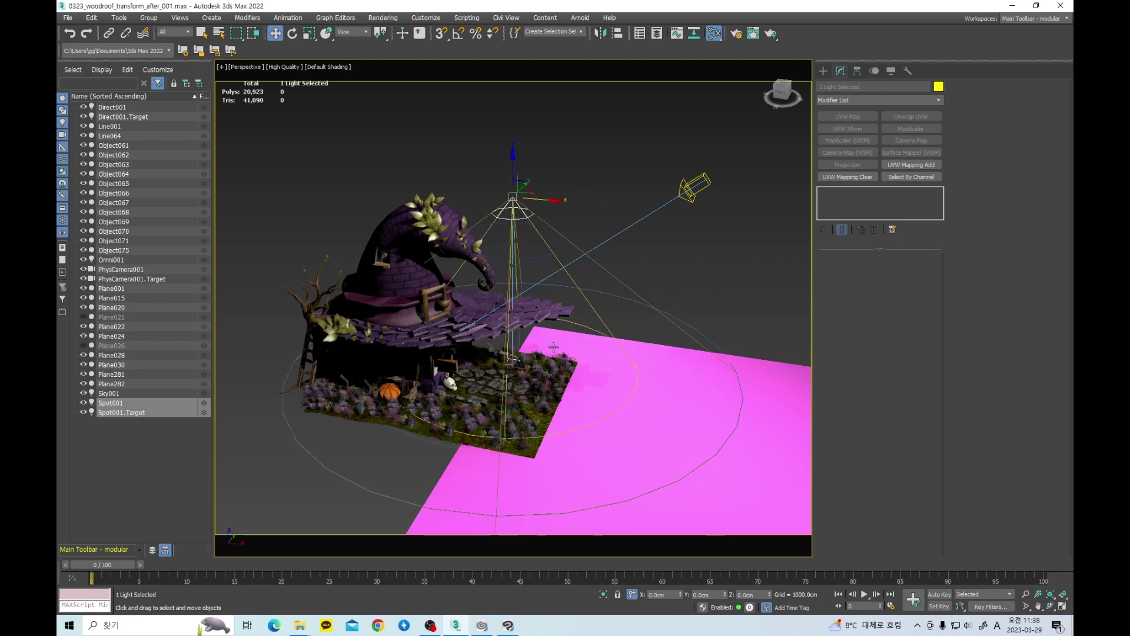
Step: Examine the directional light's beam around the house, followed by the spotlight's cone over the garden
left_click(688, 190)
middle_click_drag(707, 308, 715, 287, "alt")
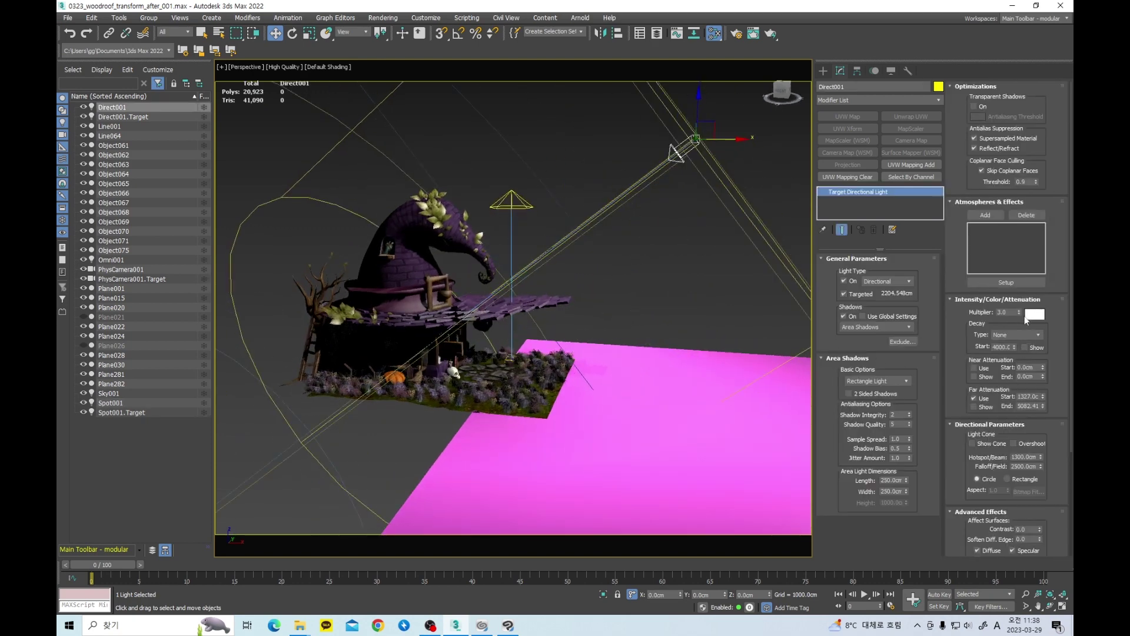
middle_click_drag(619, 294, 634, 258, "alt")
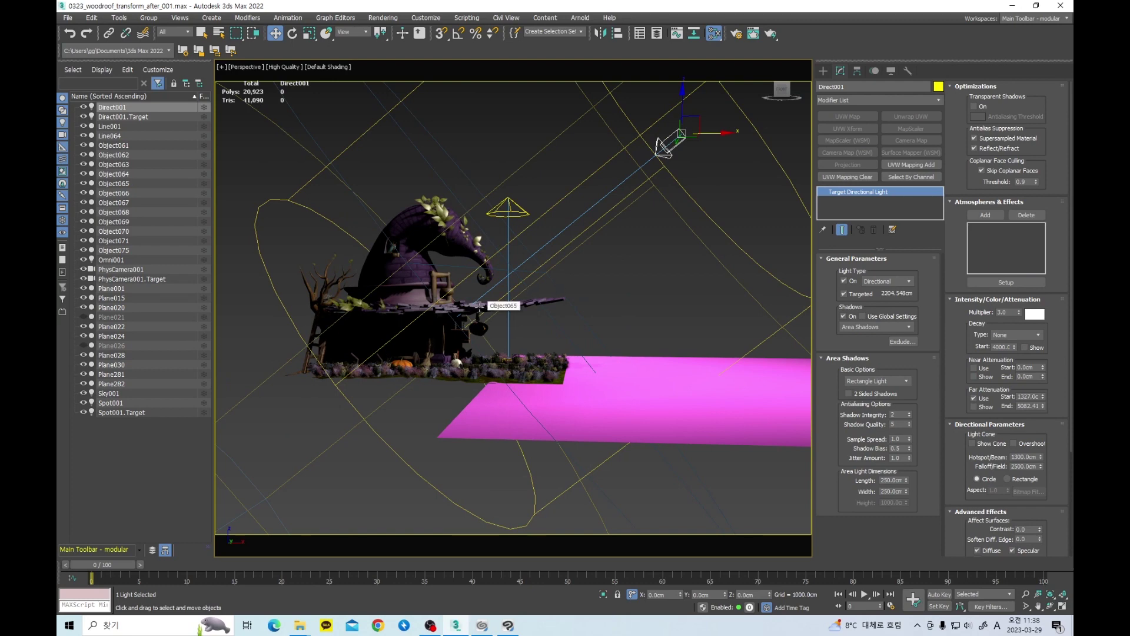
scroll(479, 306, "down", 3)
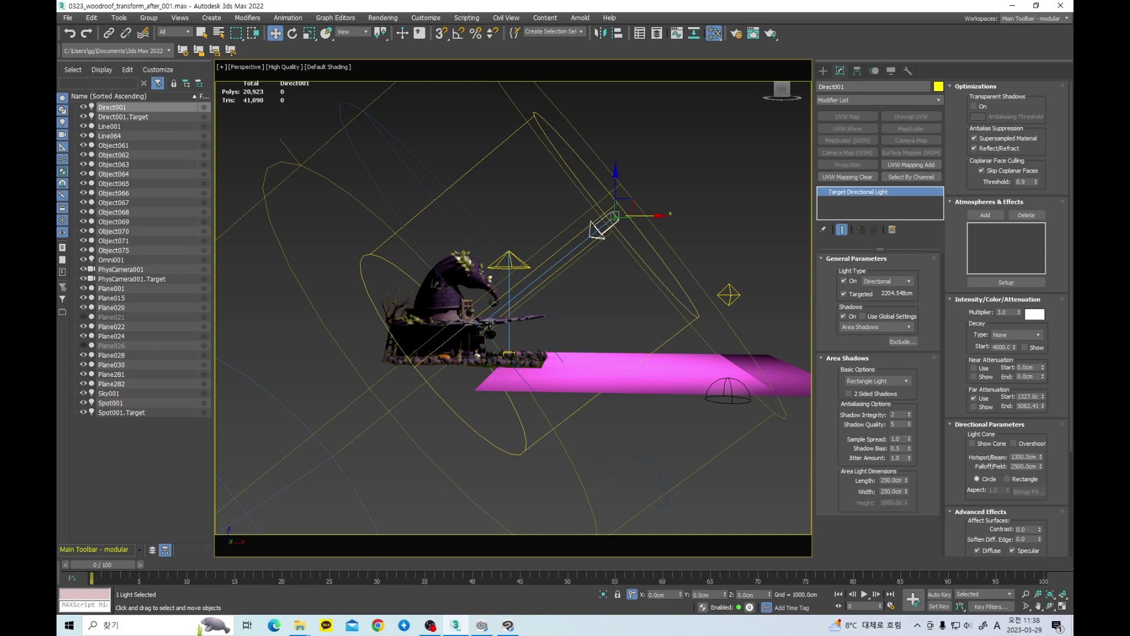
scroll(511, 322, "up", 5)
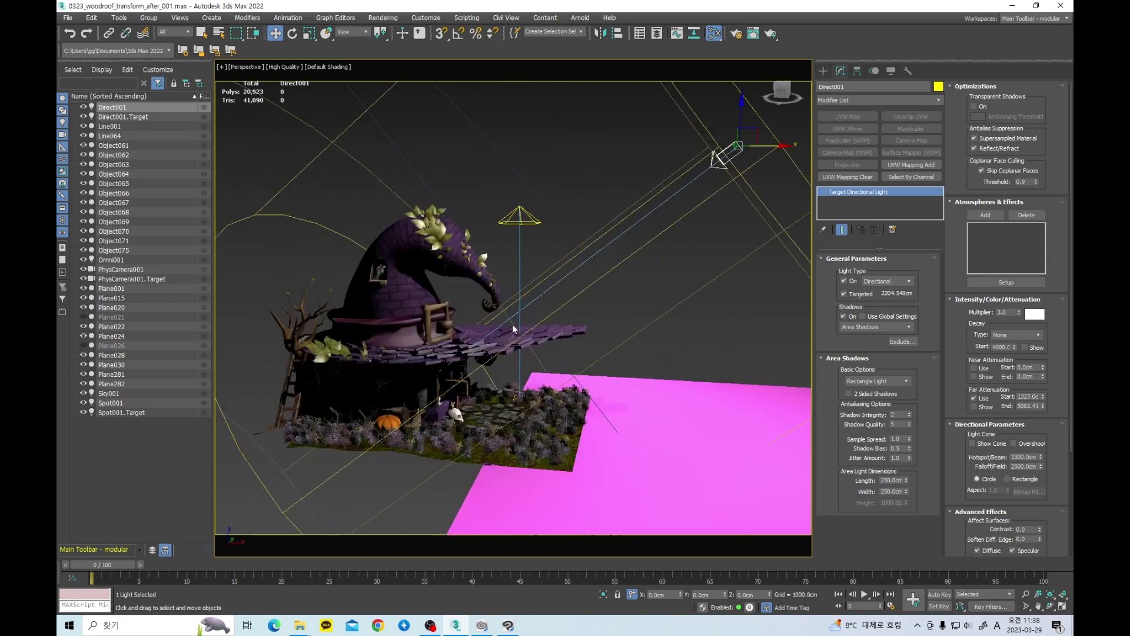
left_click(524, 207)
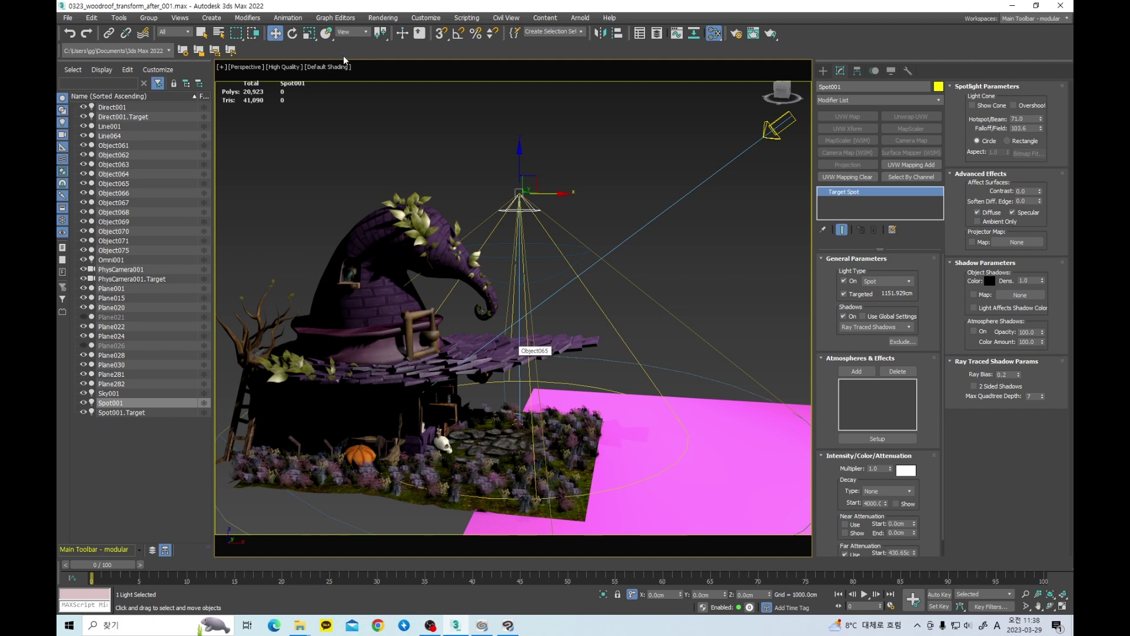
mouse_move(645, 294)
middle_mouse_down("alt")
mouse_move(655, 363)
mouse_move(649, 295)
middle_mouse_up("alt")
scroll(655, 364, "up", 5)
scroll(655, 363, "down", 5)
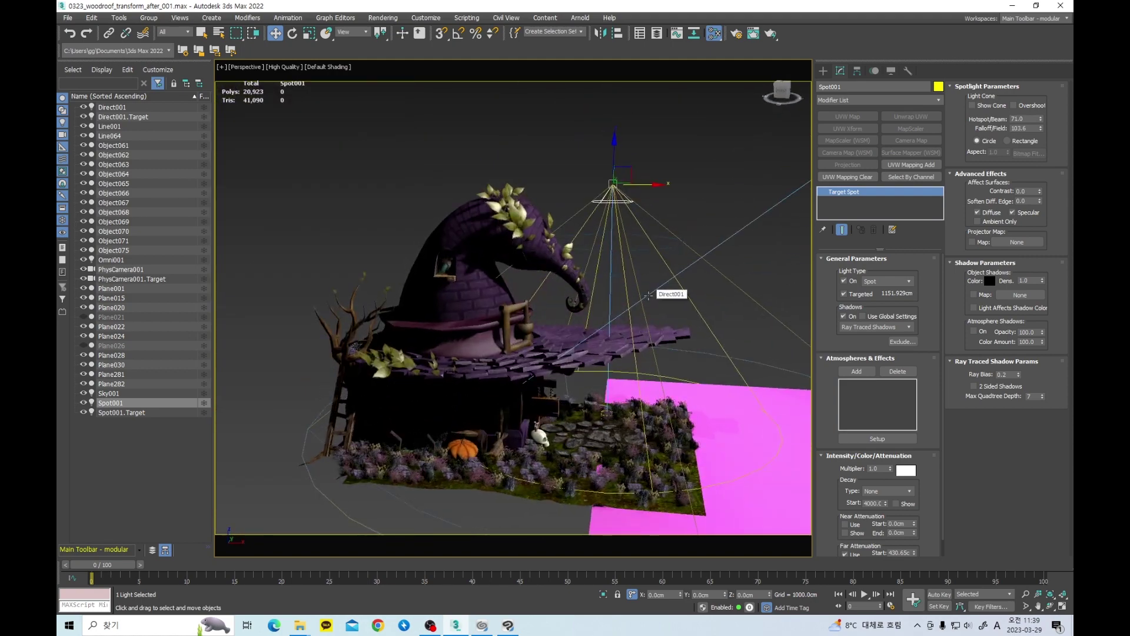
scroll(648, 295, "down", 5)
middle_click_drag(647, 295, 592, 271, "alt")
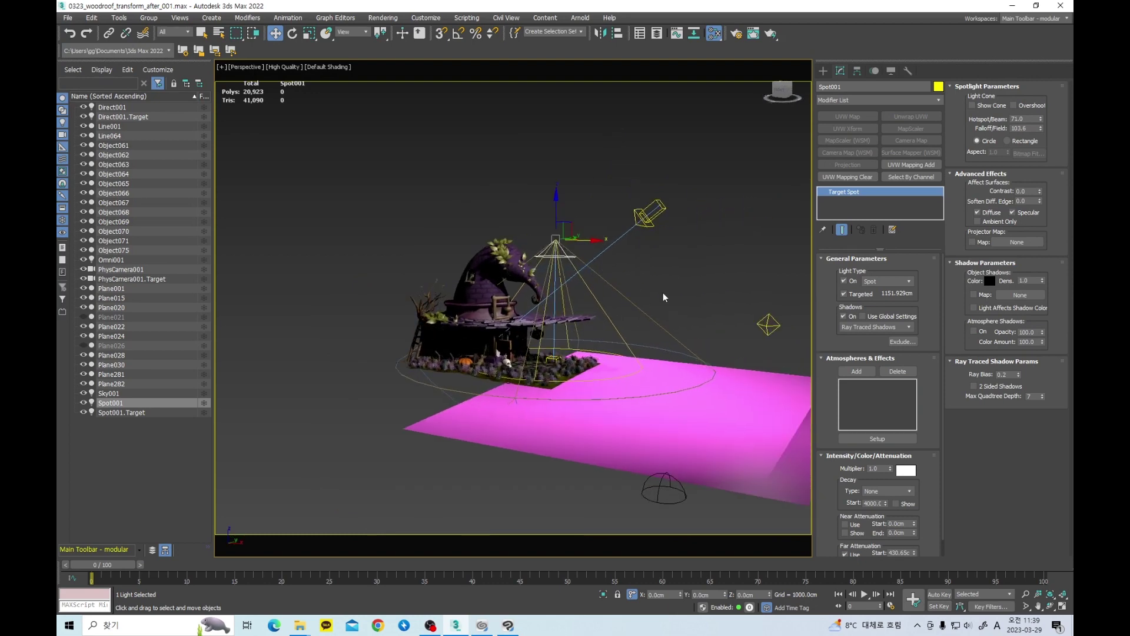
Step: Compare the directional light with the spotlight, inspecting the spotlight's effect on the roof and garden from near and far
left_click(655, 218)
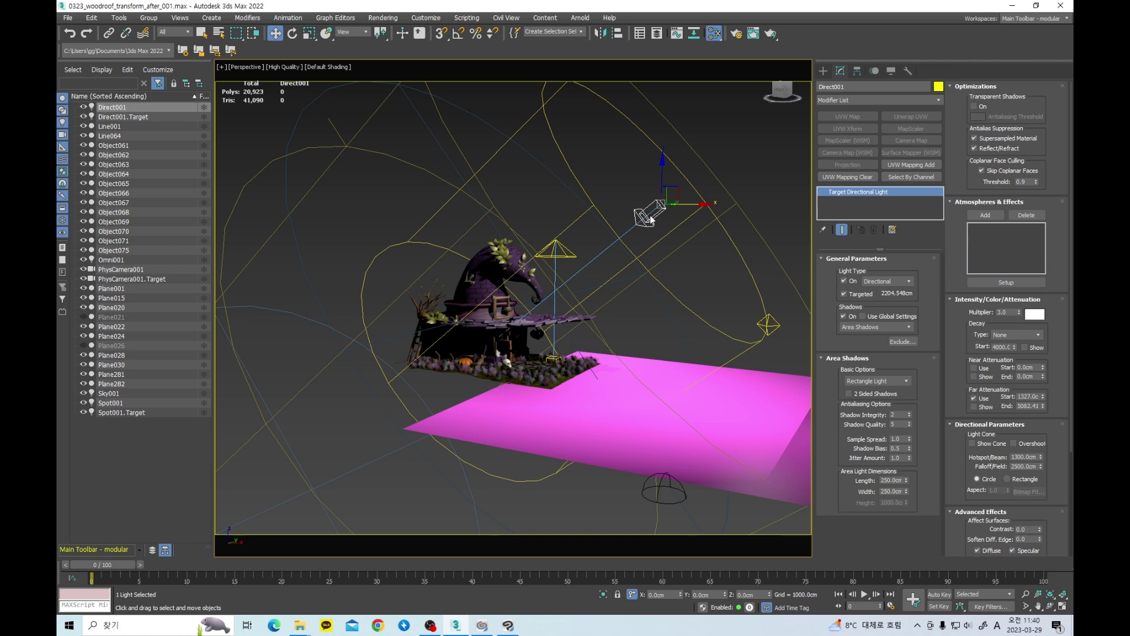
left_click(558, 255)
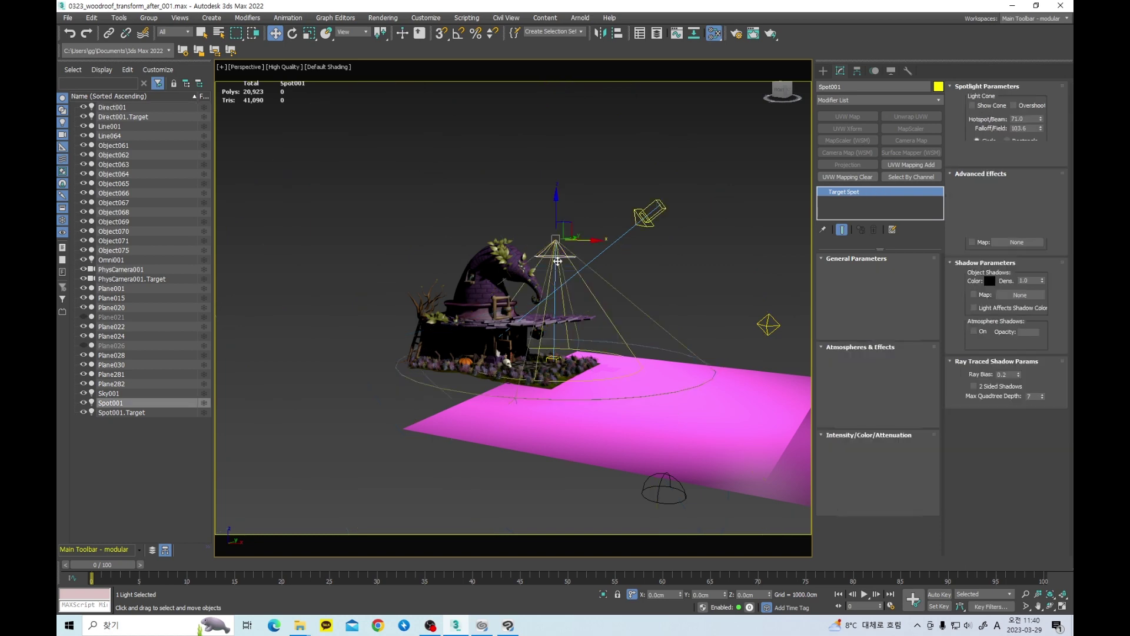
scroll(519, 332, "up", 3)
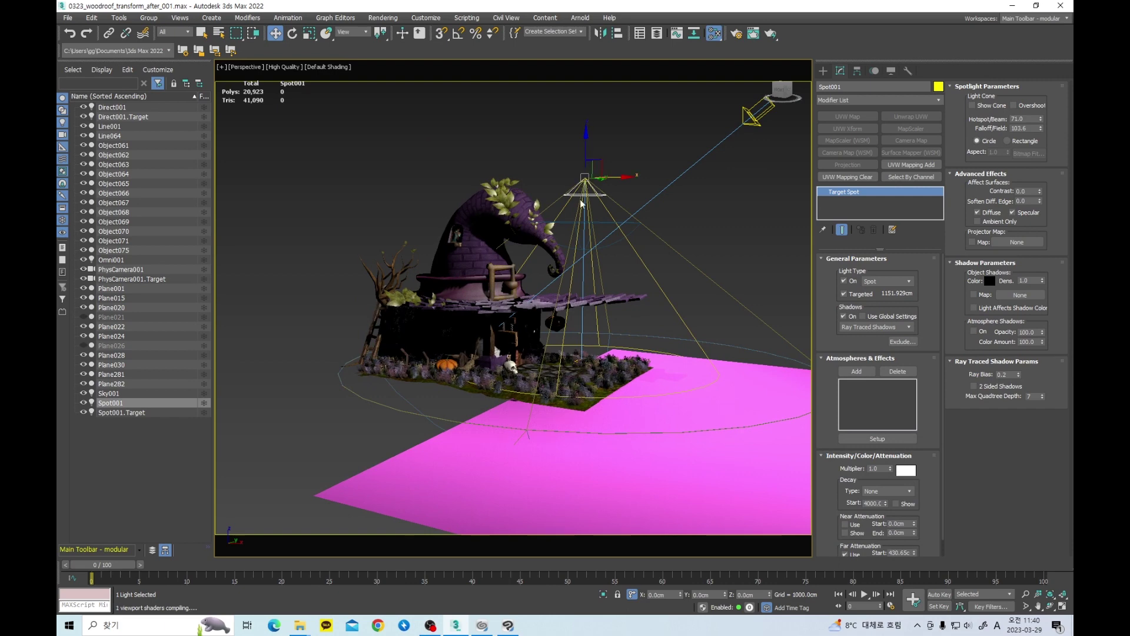
scroll(472, 358, "up", 5)
scroll(471, 358, "down", 5)
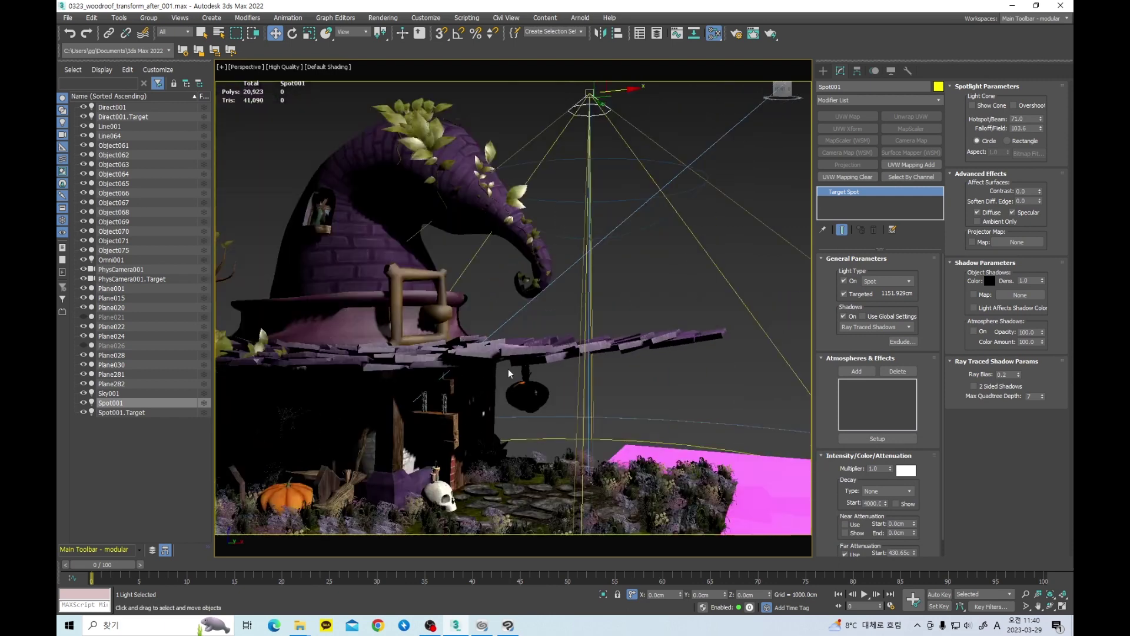
scroll(469, 423, "down", 4)
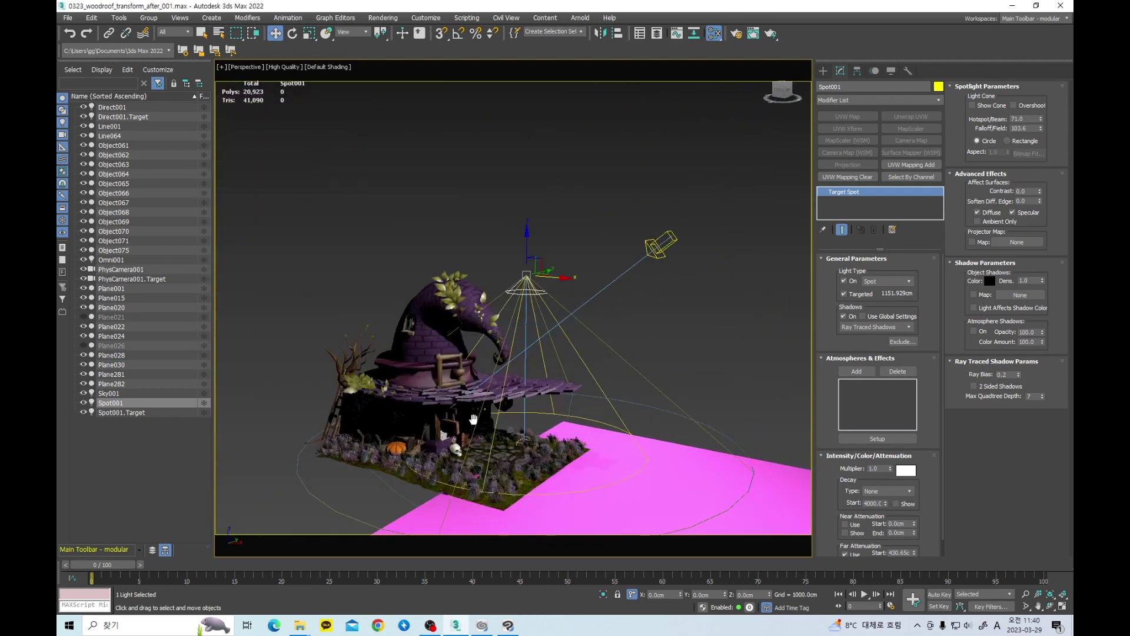
middle_click_drag(472, 426, 489, 395)
middle_click_drag(516, 322, 544, 302, "alt")
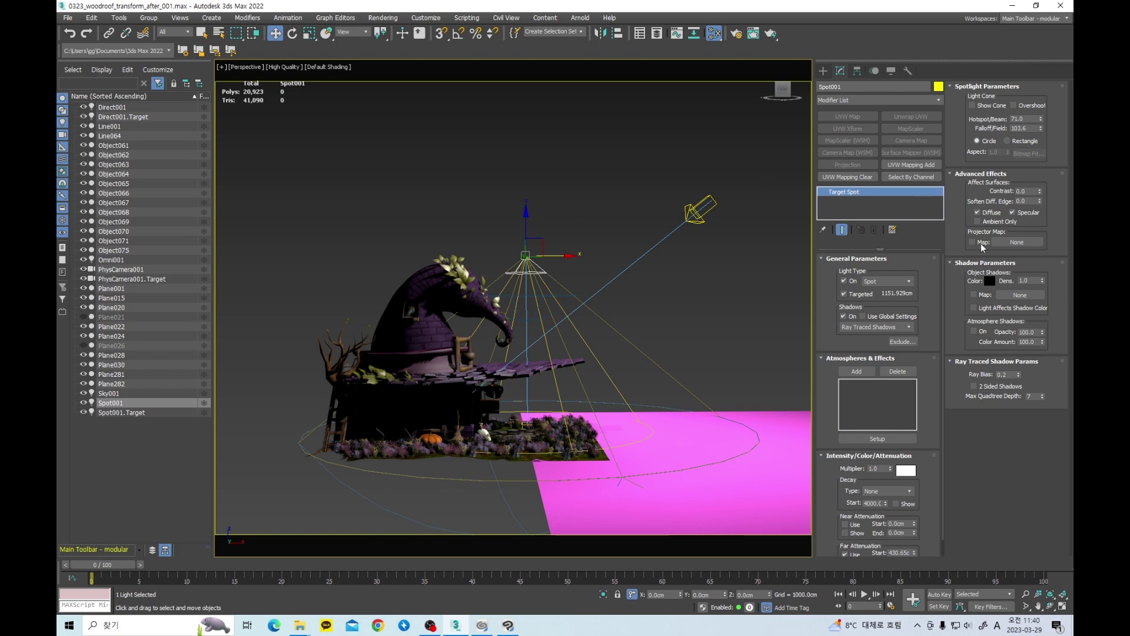
Step: Try switching the spotlight's effect on specular highlights off, and switch it back on
left_click(1012, 212)
middle_click_drag(624, 277, 660, 276, "alt")
left_click(1023, 212)
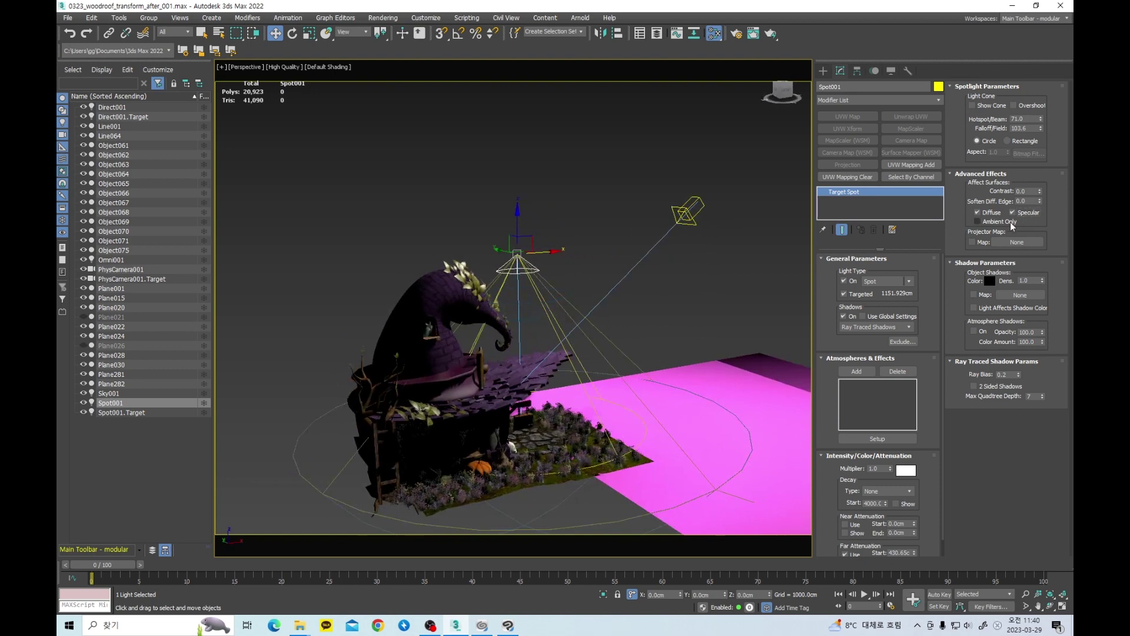
Step: Select the directional light and examine how its parallel beam covers the house and the pink ground plane
left_click(683, 216)
scroll(677, 221, "down", 3)
middle_click_drag(665, 220, 582, 246, "alt")
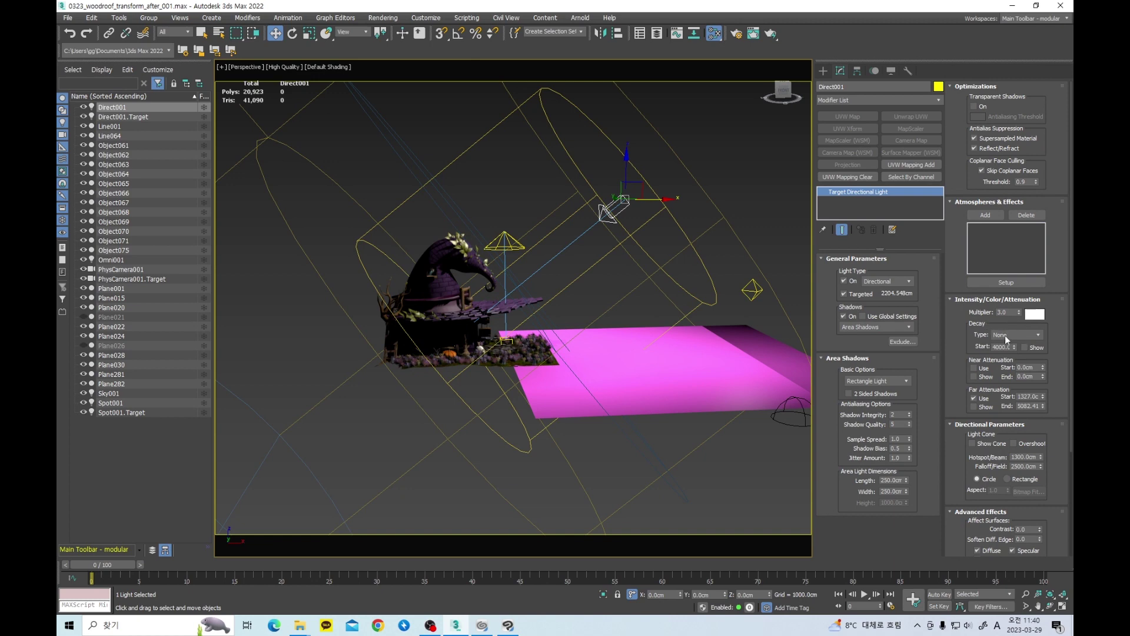
scroll(514, 256, "up", 6)
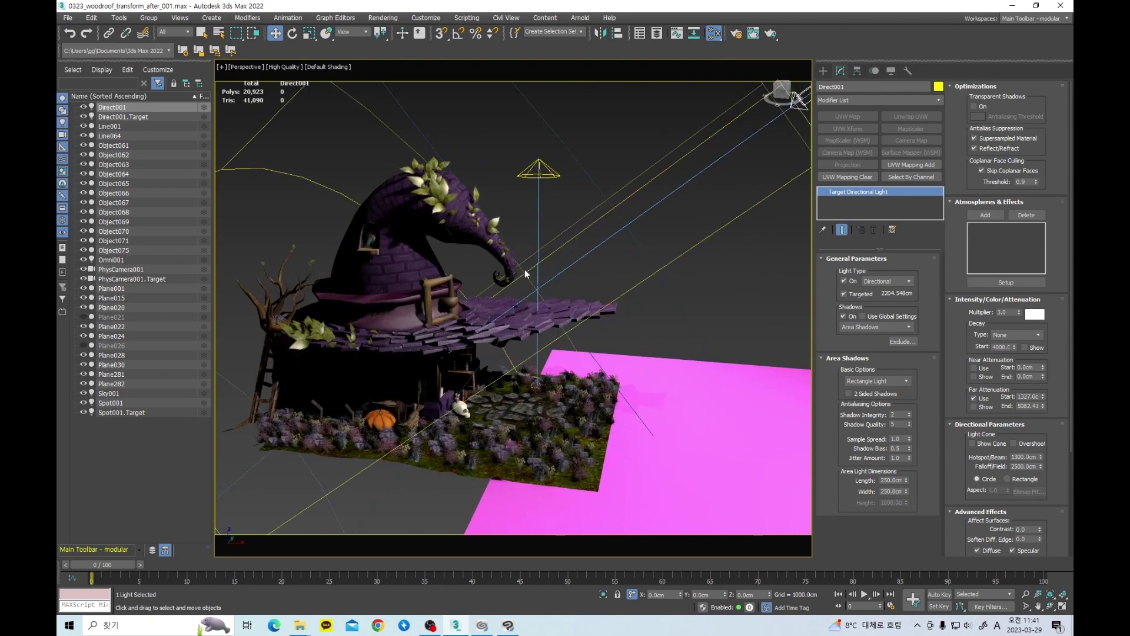
scroll(496, 306, "down", 4)
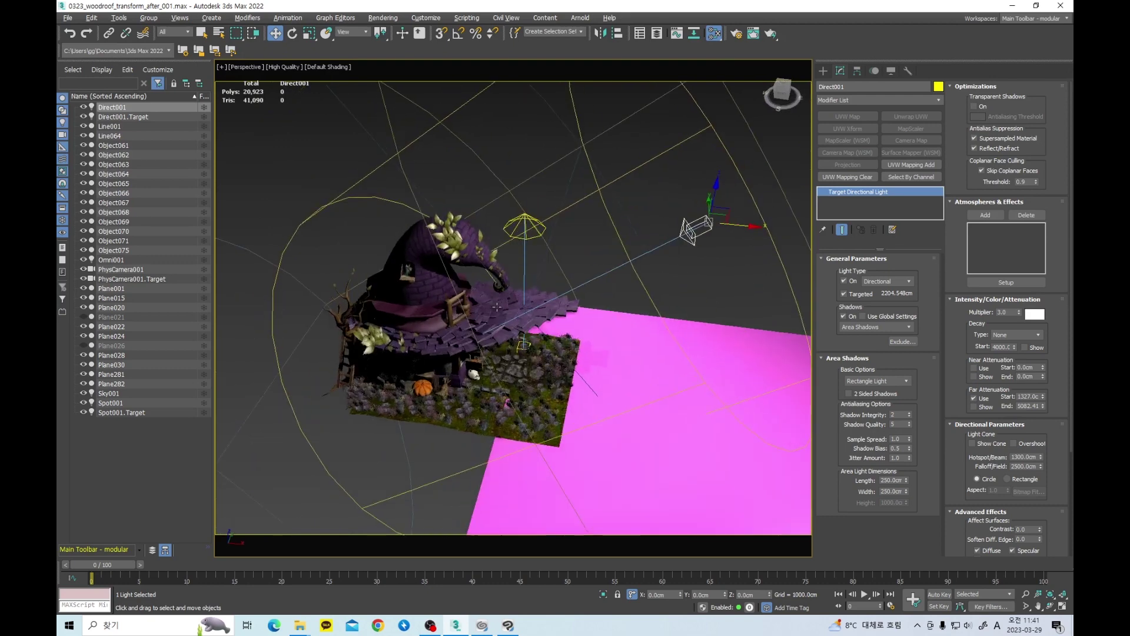
middle_click_drag(497, 307, 476, 319)
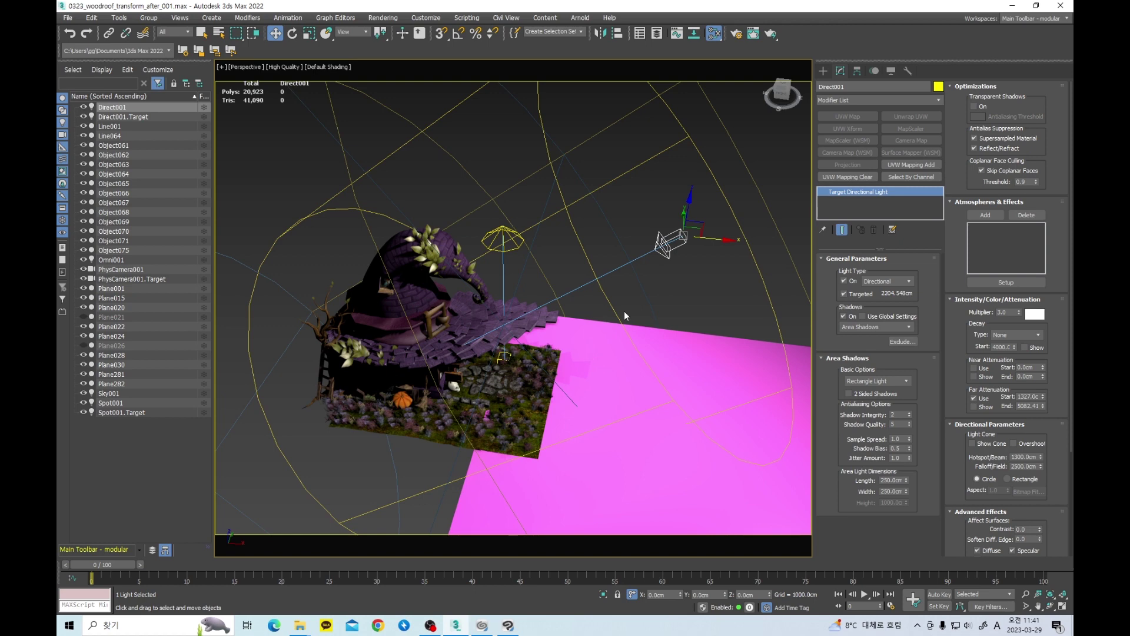
middle_click_drag(476, 296, 481, 282)
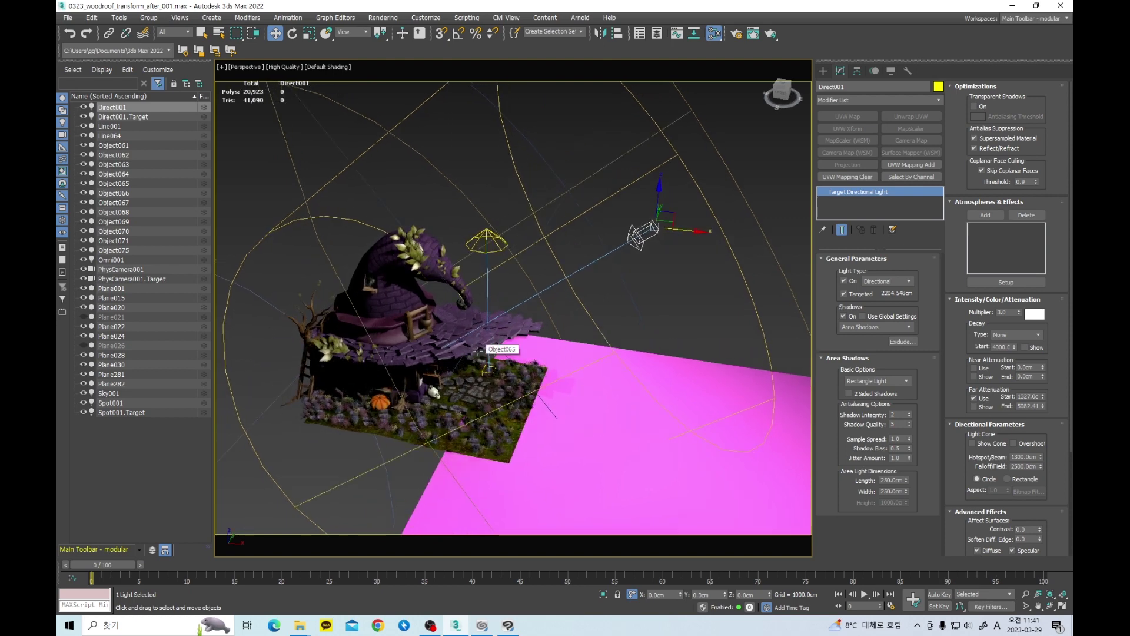
scroll(500, 329, "down", 6)
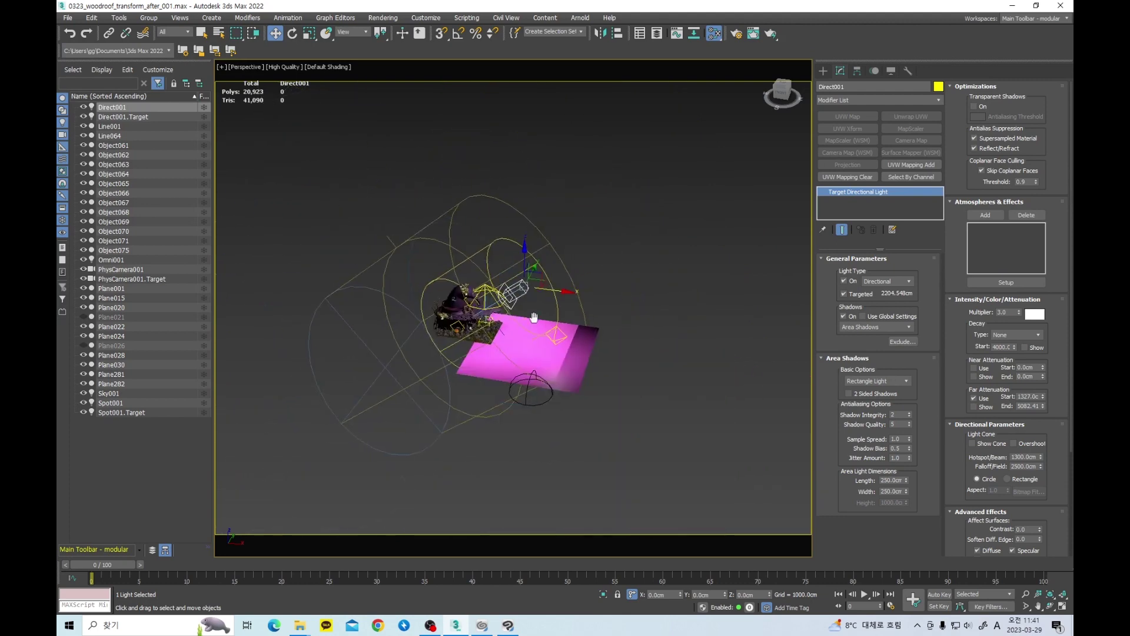
middle_click_drag(519, 357, 599, 302)
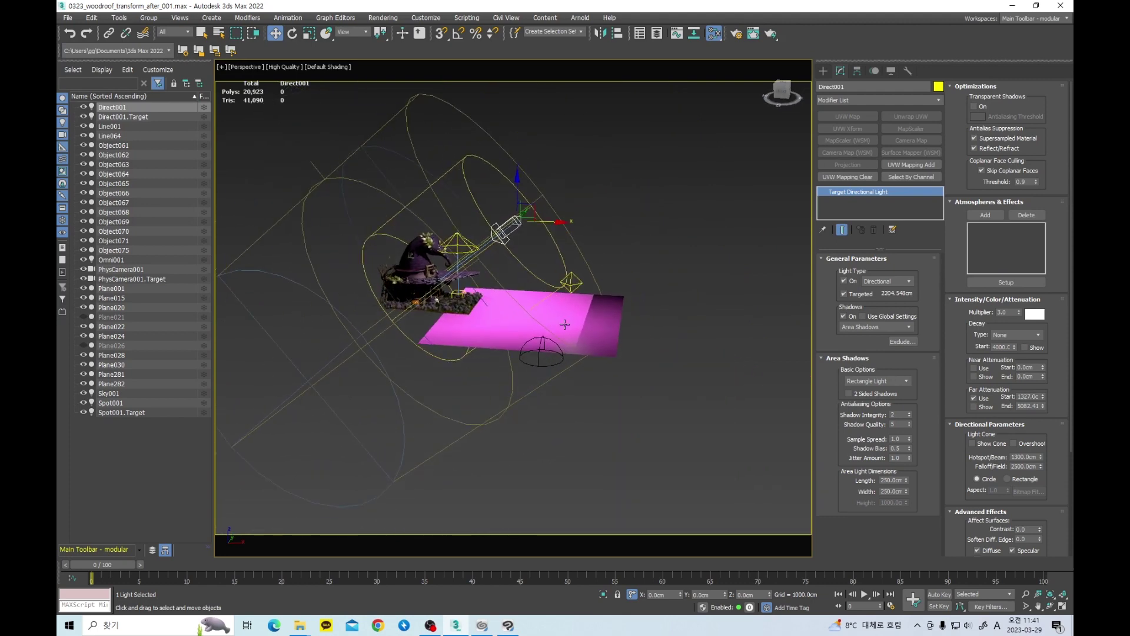
left_click(1036, 316)
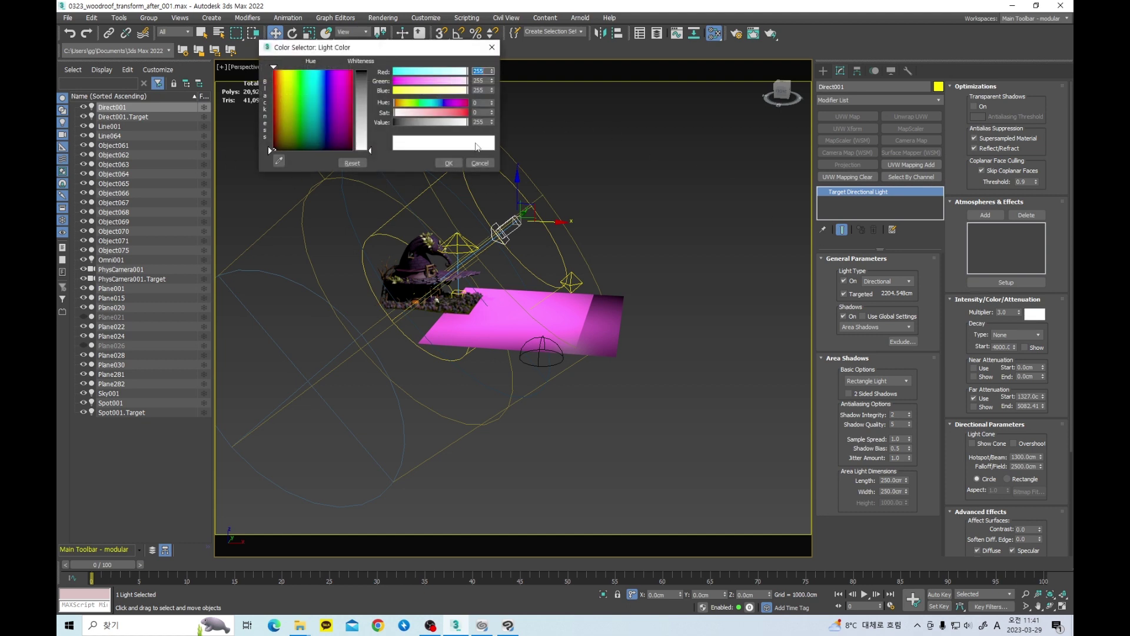
left_click(480, 163)
middle_click_drag(705, 318, 755, 330)
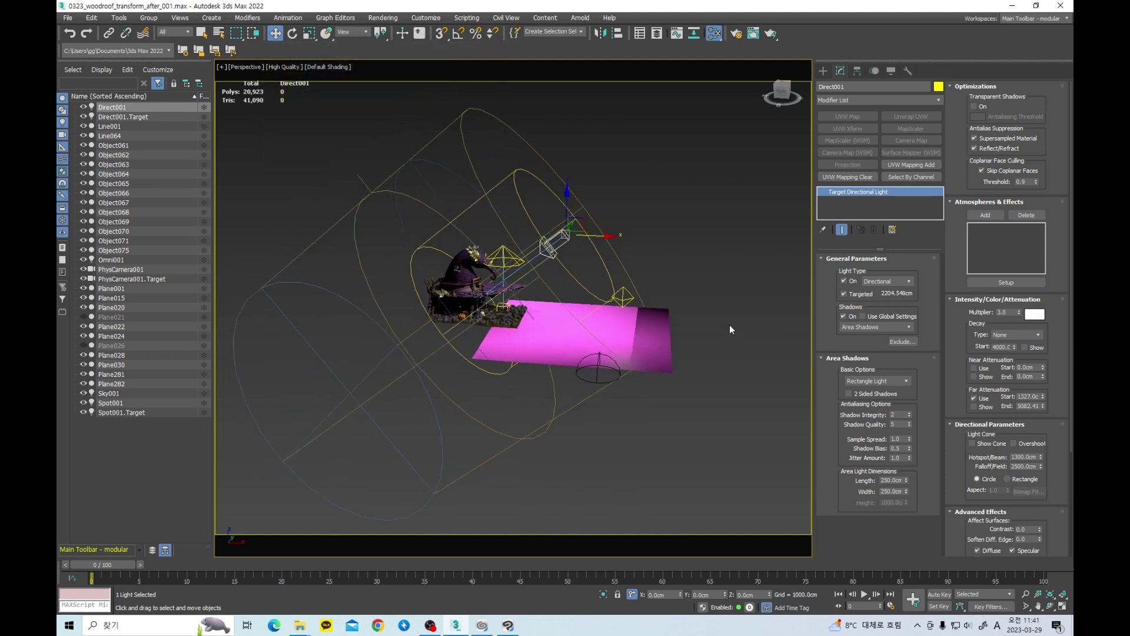
scroll(633, 298, "up", 1)
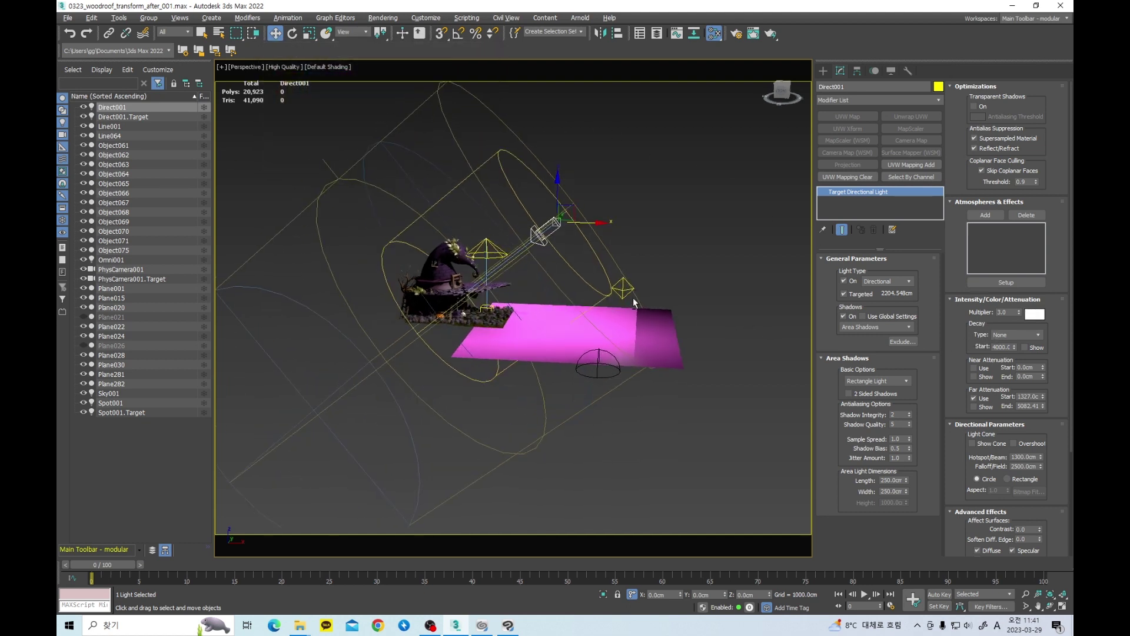
Step: Switch to Chrome and search Google for "색온도" in a new window
right_click(378, 625)
left_click(340, 585)
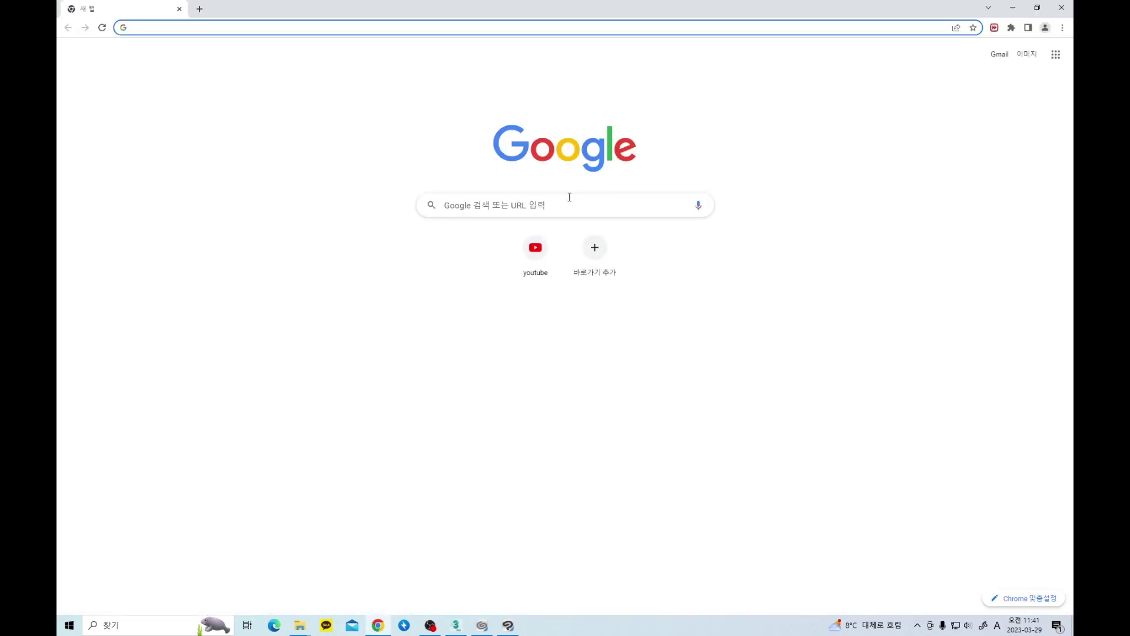
left_click(567, 203)
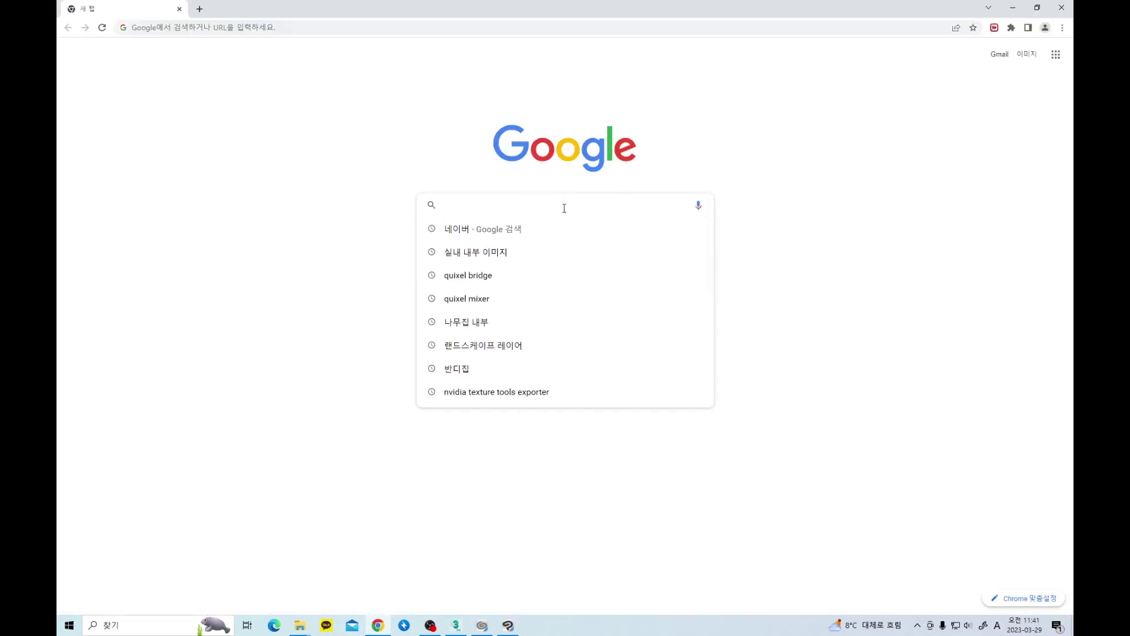
type("tor")
key("BackSpace")
key("BackSpace")
key("BackSpace")
key("Hangul")
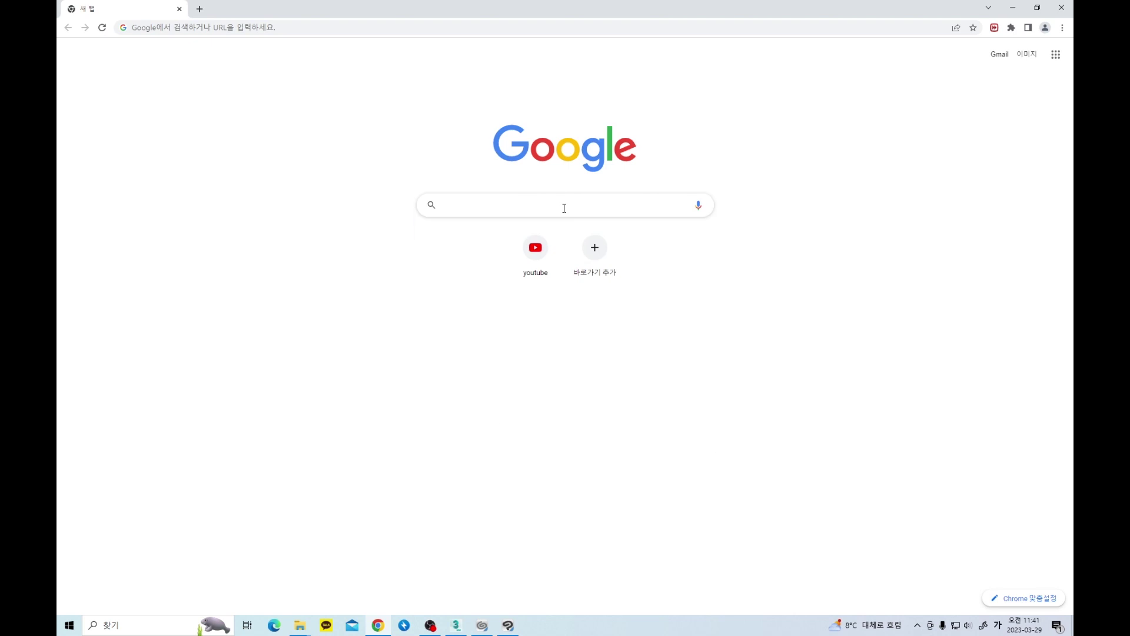
type("색온도")
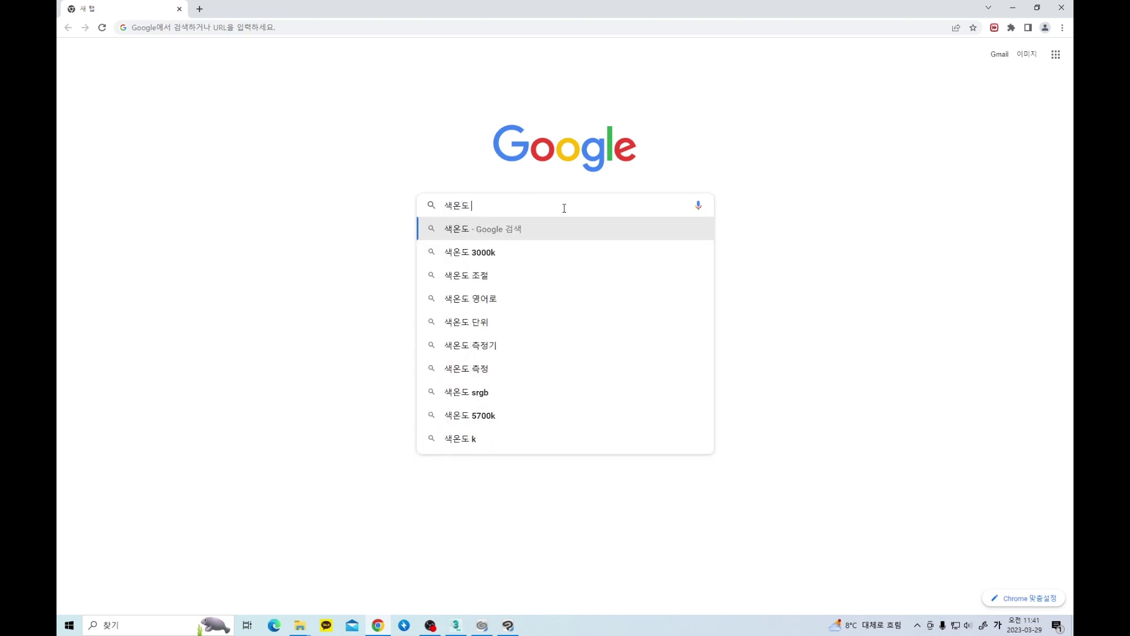
key("Return")
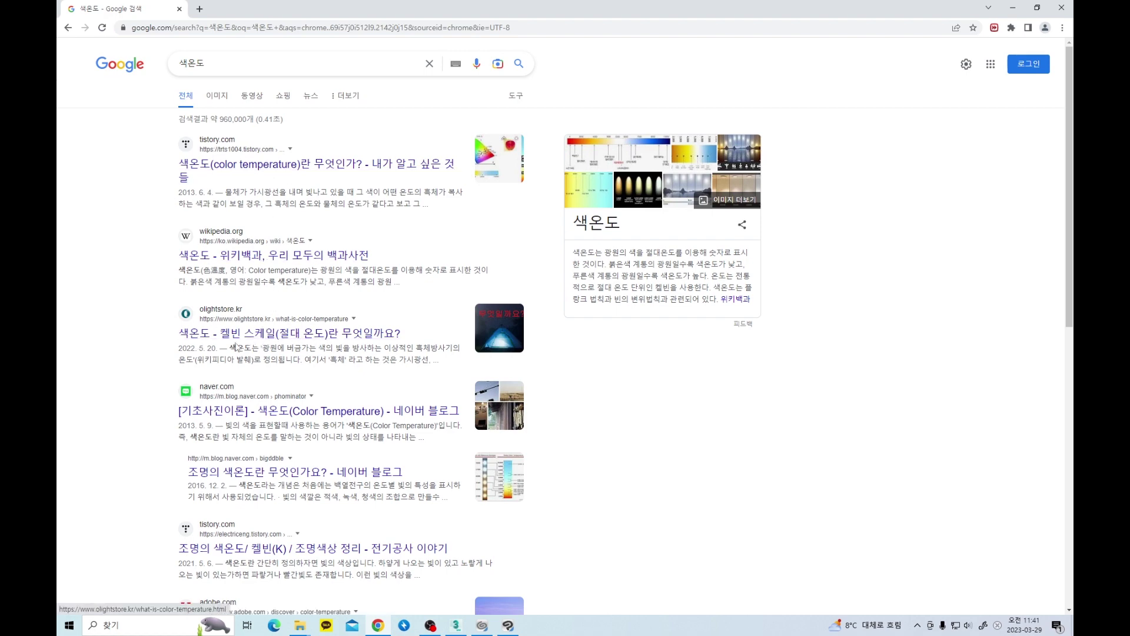
Step: Open the olightstore.kr article on color temperature, examine its Kelvin comparison images, and return to 3ds Max
left_click(263, 337)
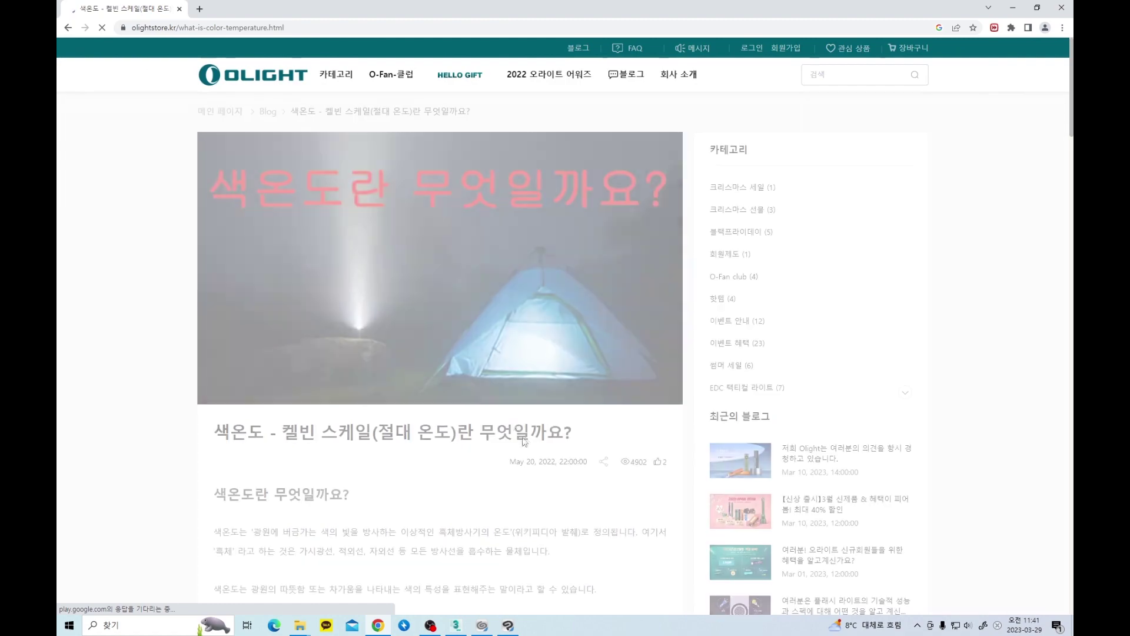
scroll(519, 412, "down", 9)
scroll(519, 412, "down", 3)
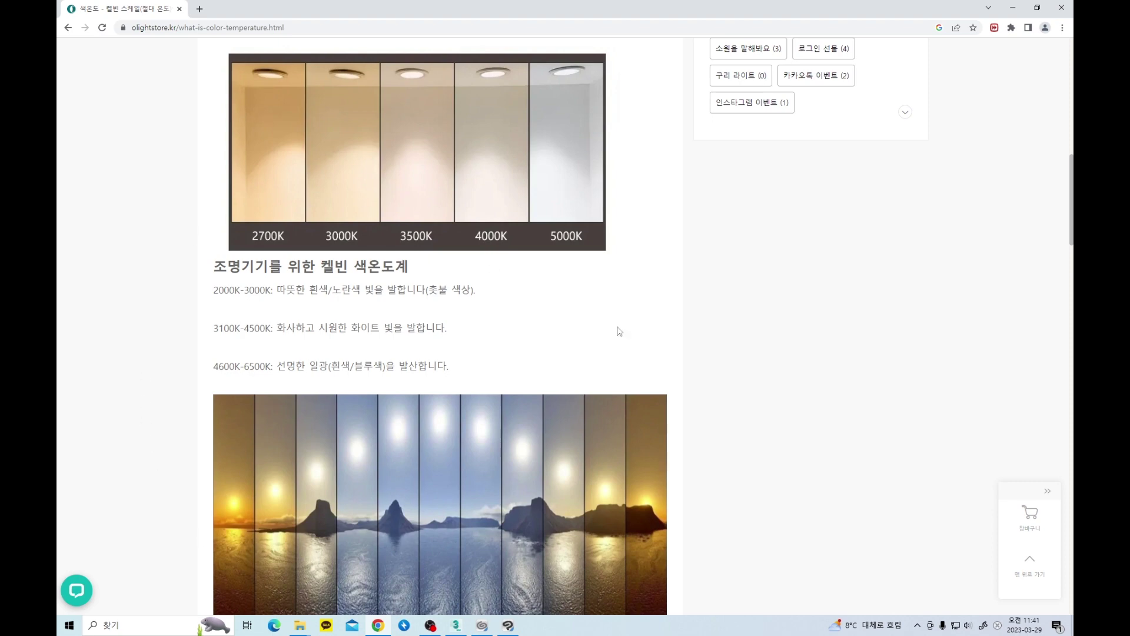
scroll(713, 433, "down", 1)
scroll(713, 433, "down", 1)
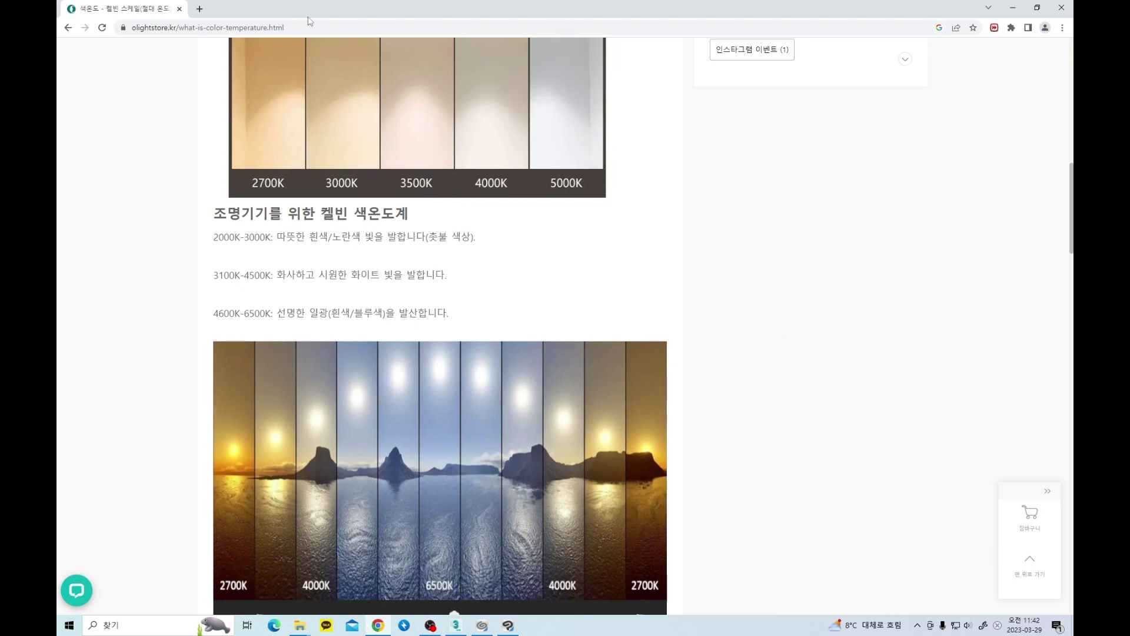
key("alt+Tab")
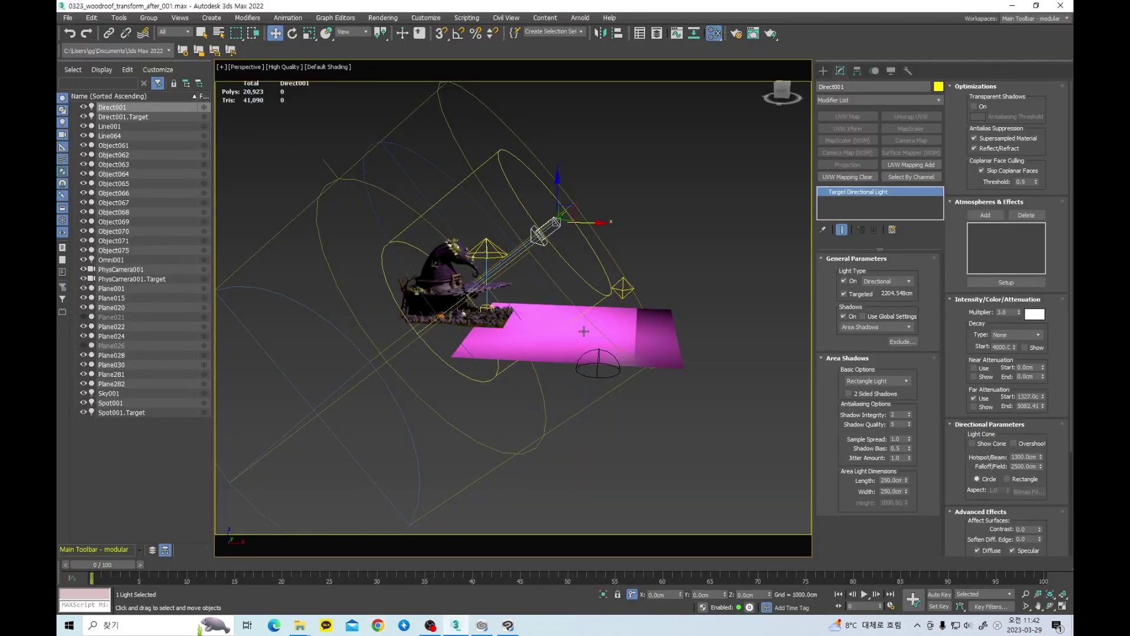
Step: Open another Chrome window and repeat the "색온도" search, showing the image results
middle_click(377, 626)
left_click(553, 216)
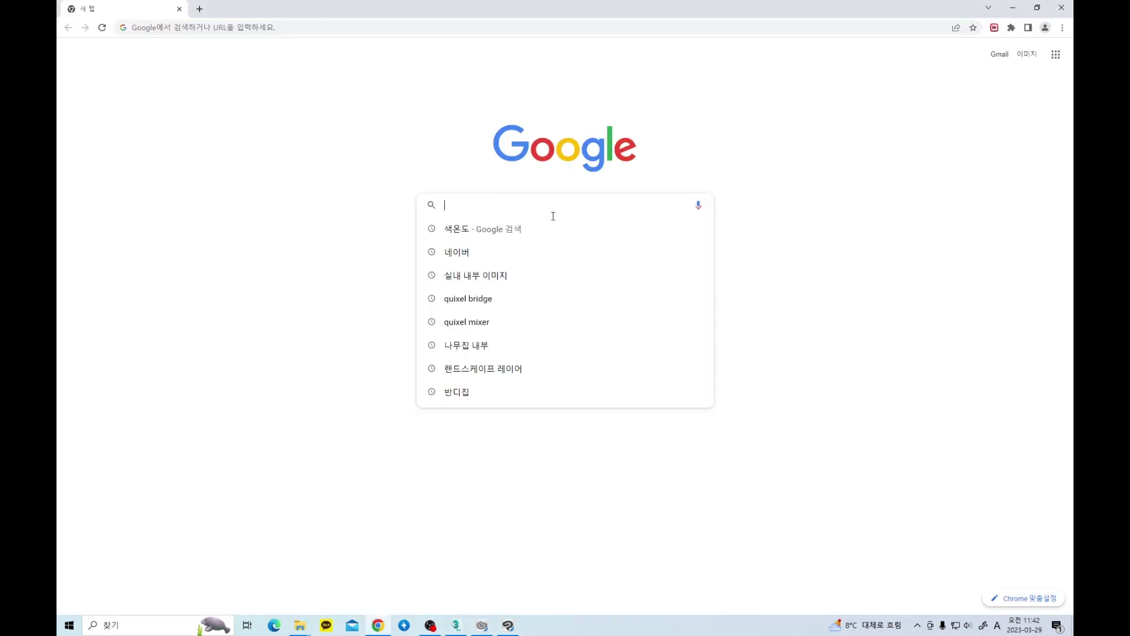
left_click(512, 242)
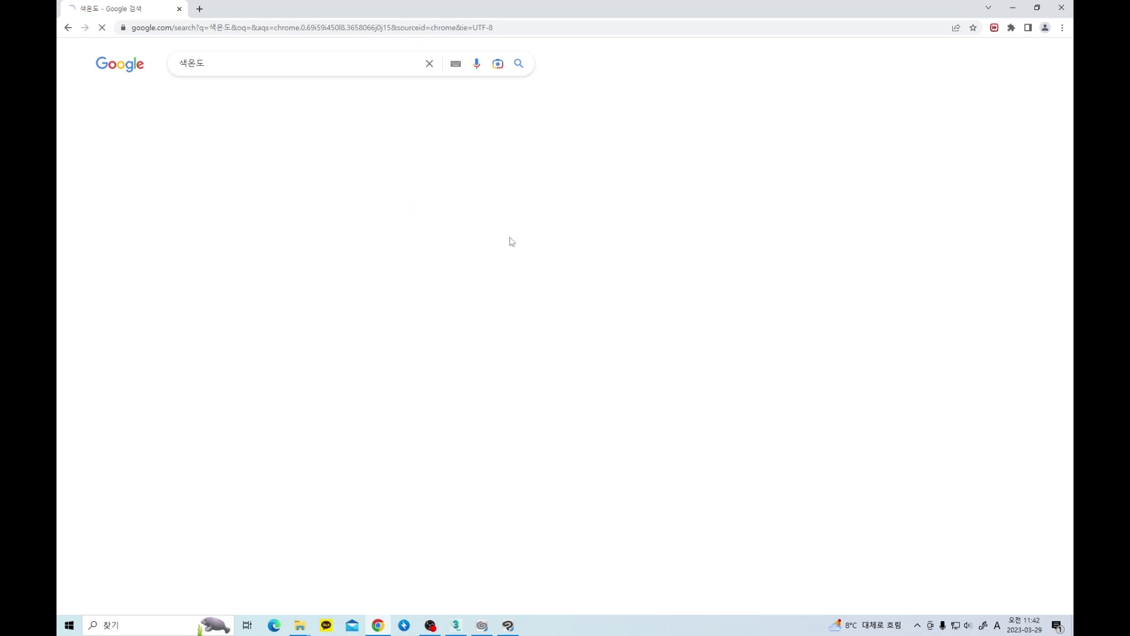
left_click(217, 95)
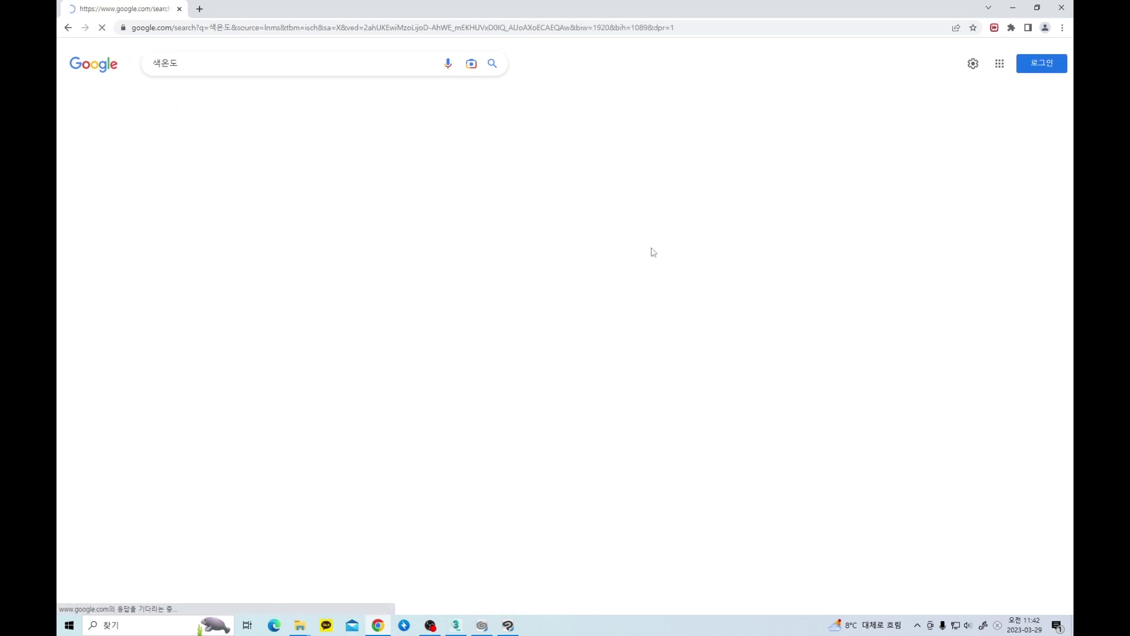
Step: Browse the color temperature images, examine several Kelvin charts including the KELVINS Light Temprature one, and return to 3ds Max
scroll(799, 295, "down", 10)
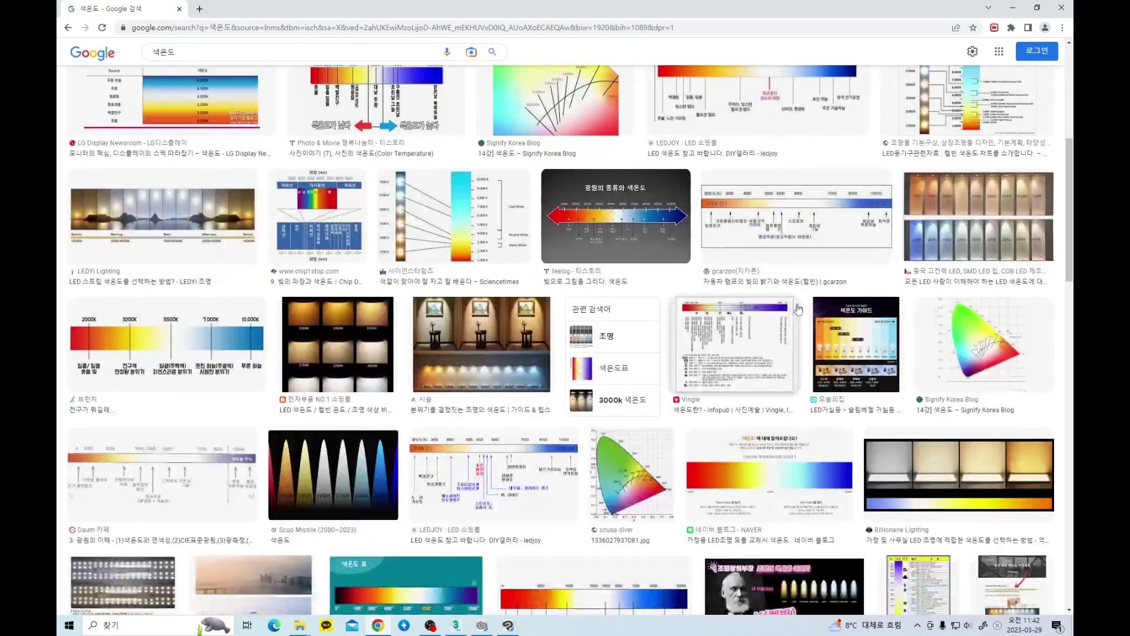
scroll(717, 323, "down", 3)
scroll(755, 255, "up", 5)
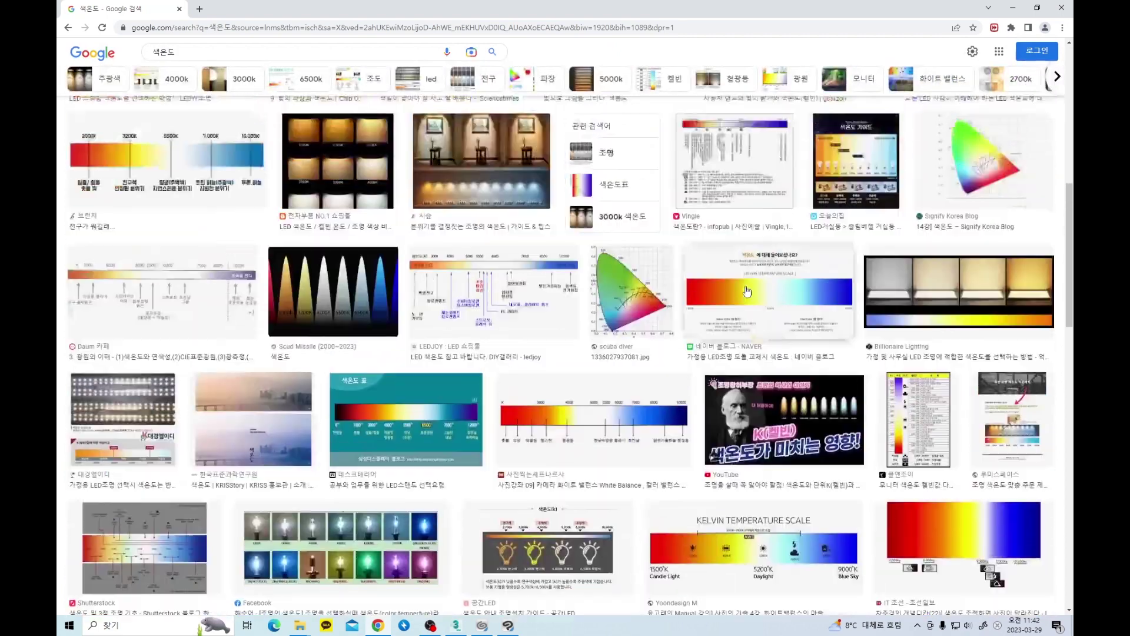
left_click(755, 255)
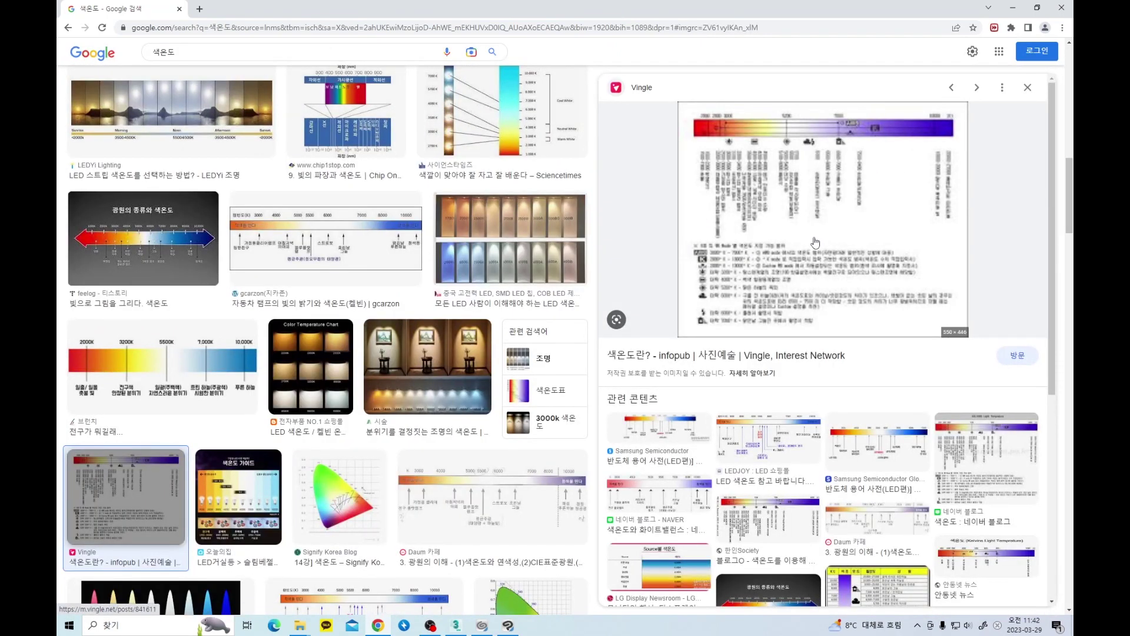
left_click(778, 526)
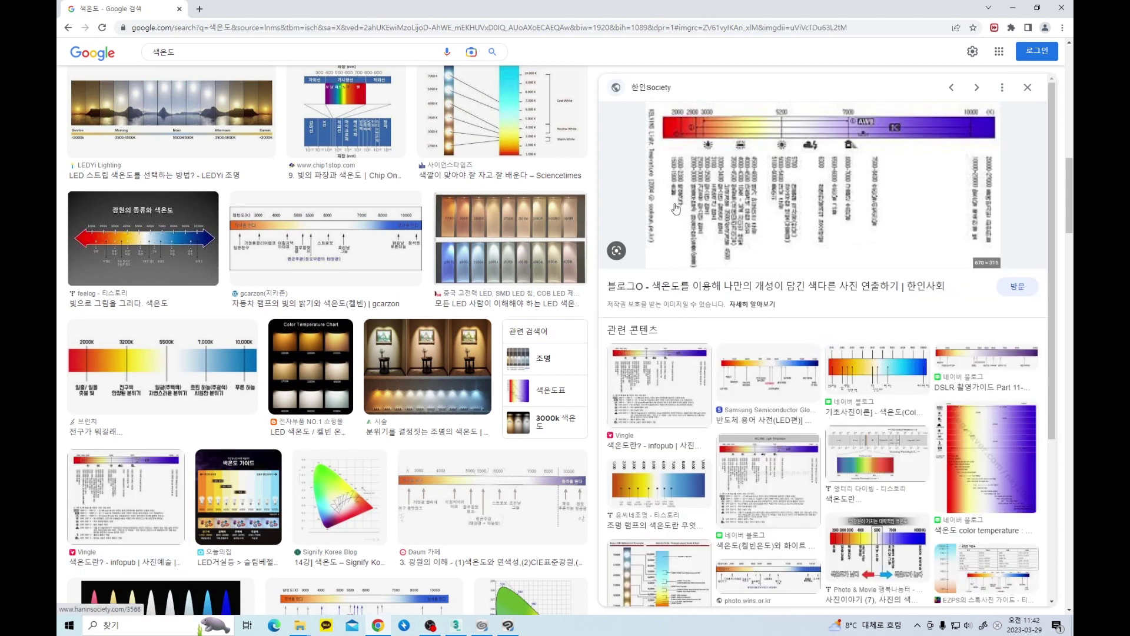
left_click(768, 480)
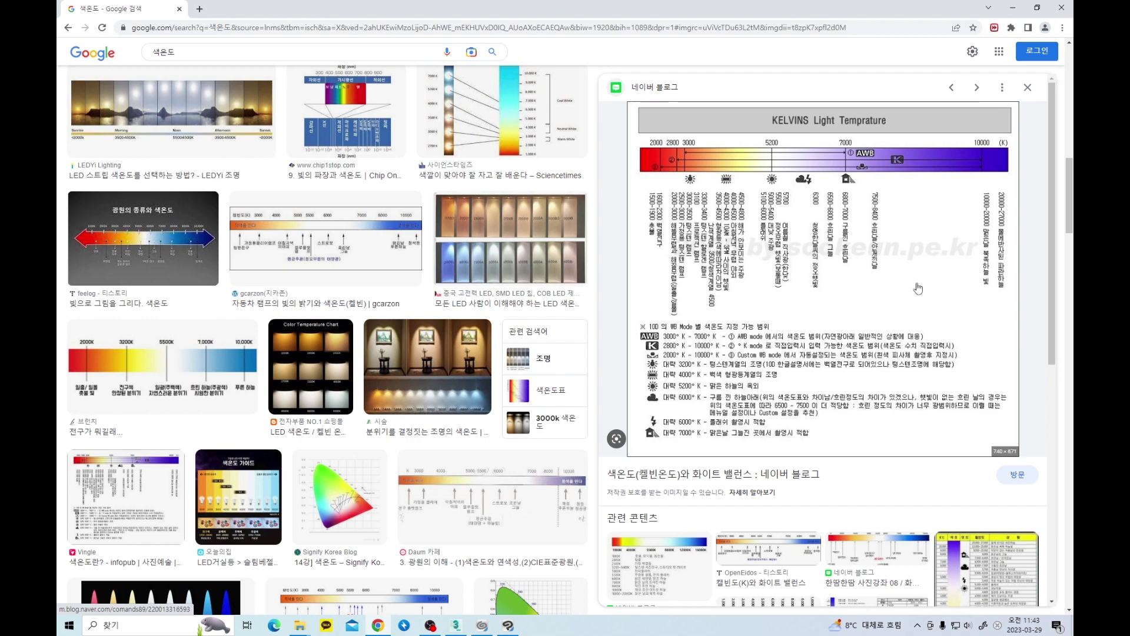
left_click_drag(445, 12, 511, 56)
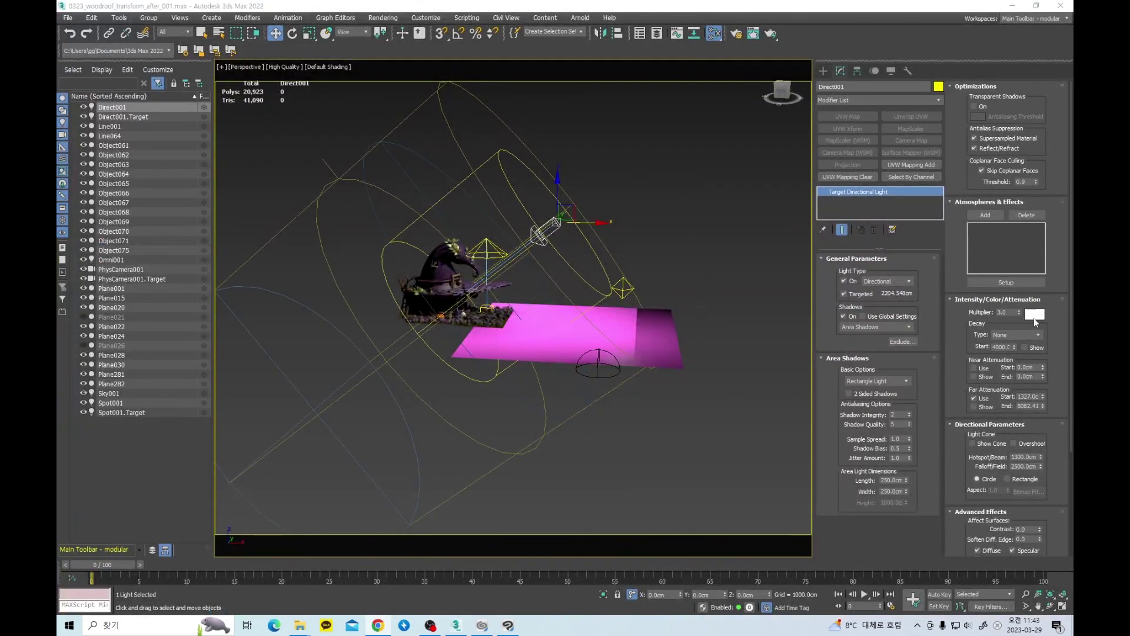
Step: Try an orange color on the directional light, with red 255, green 44 and blue 0
middle_click_drag(530, 318, 570, 278, "alt")
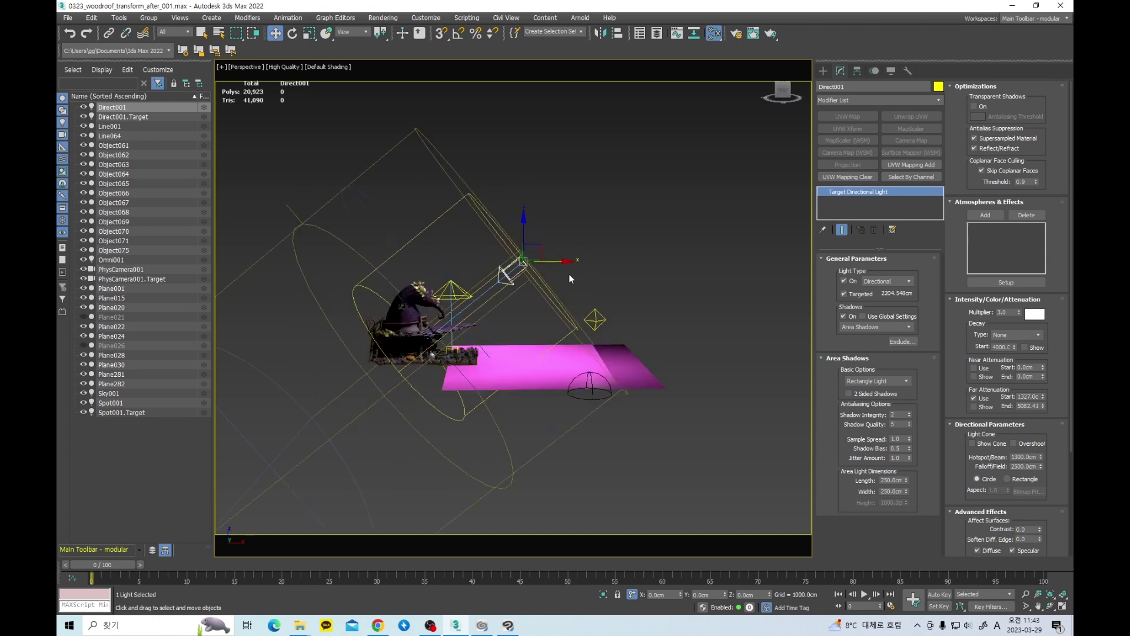
left_click(1035, 314)
left_click_drag(429, 113, 481, 117)
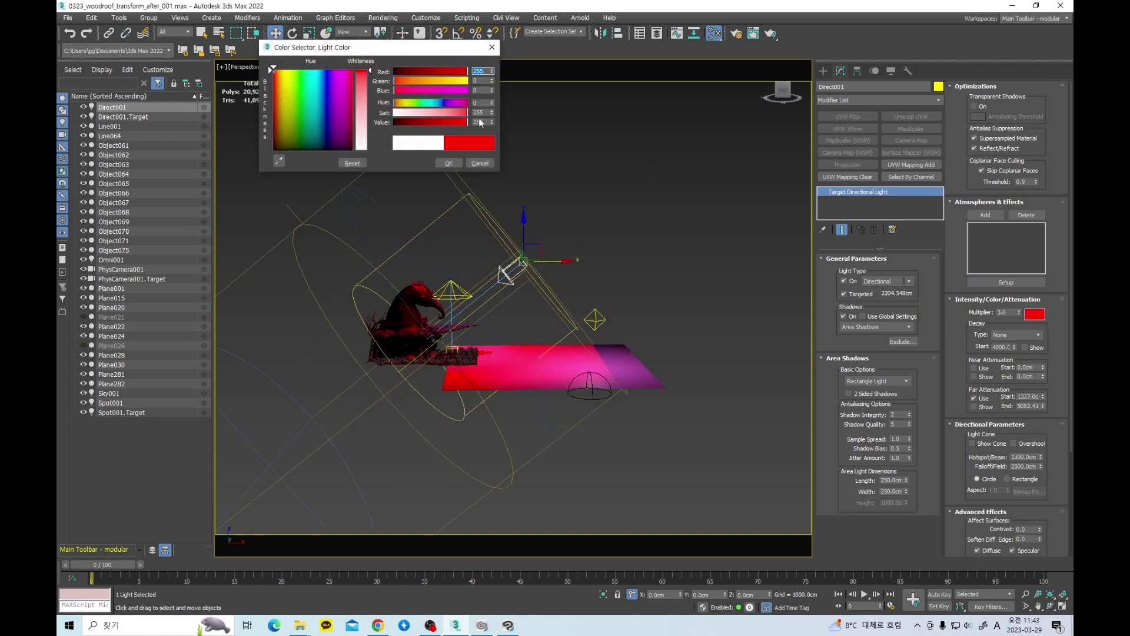
left_click_drag(421, 86, 406, 82)
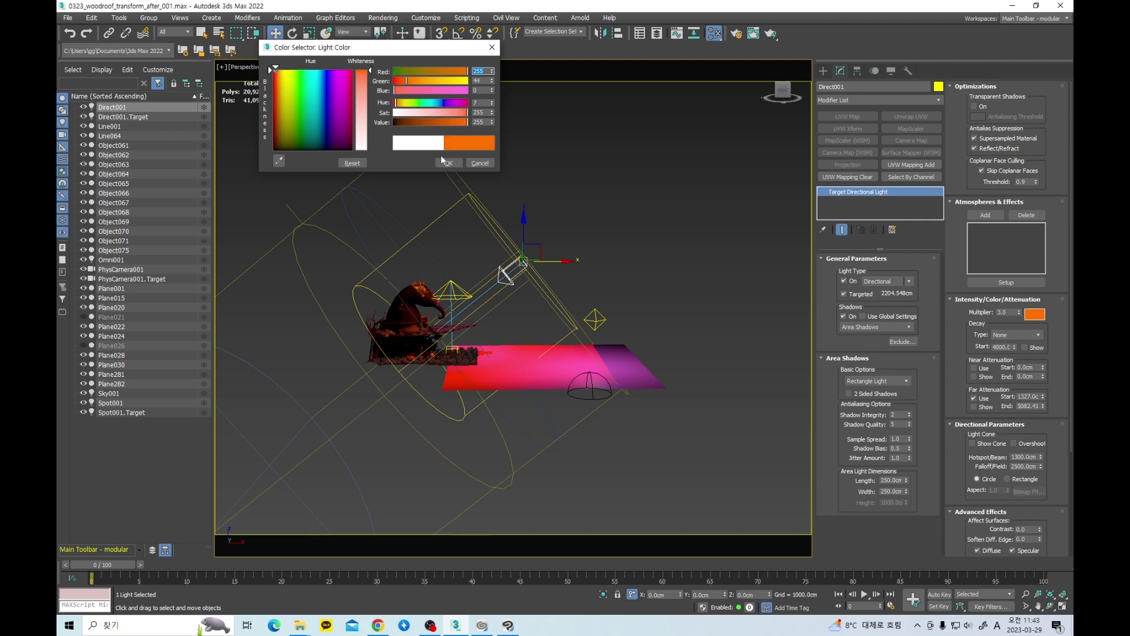
left_click(447, 166)
Step: Move the directional light down and away from the house so it shines at a low angle, like a setting sun
scroll(536, 336, "up", 3)
left_click_drag(541, 211, 613, 306)
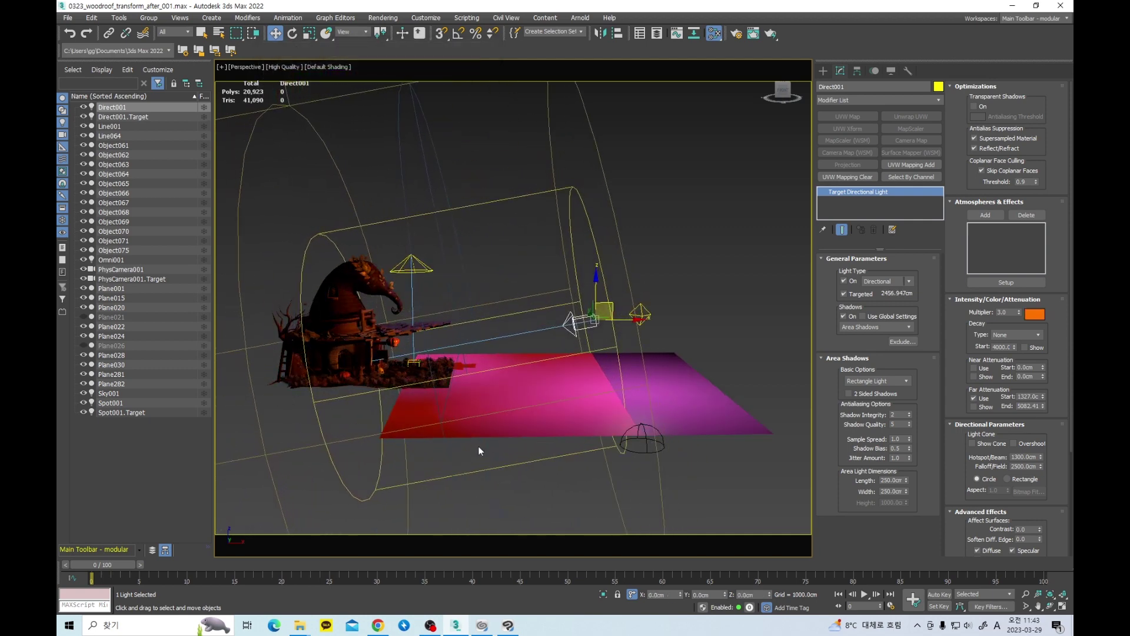
middle_click_drag(518, 349, 470, 336, "alt")
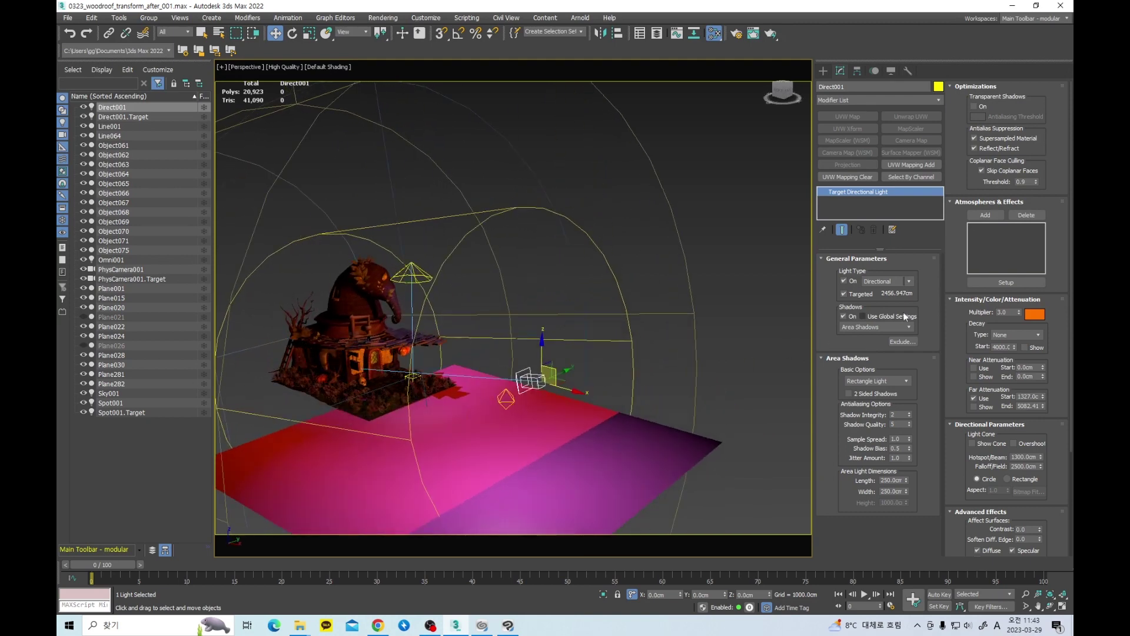
Step: Restore the directional light's color to white by removing its saturation
left_click(1035, 315)
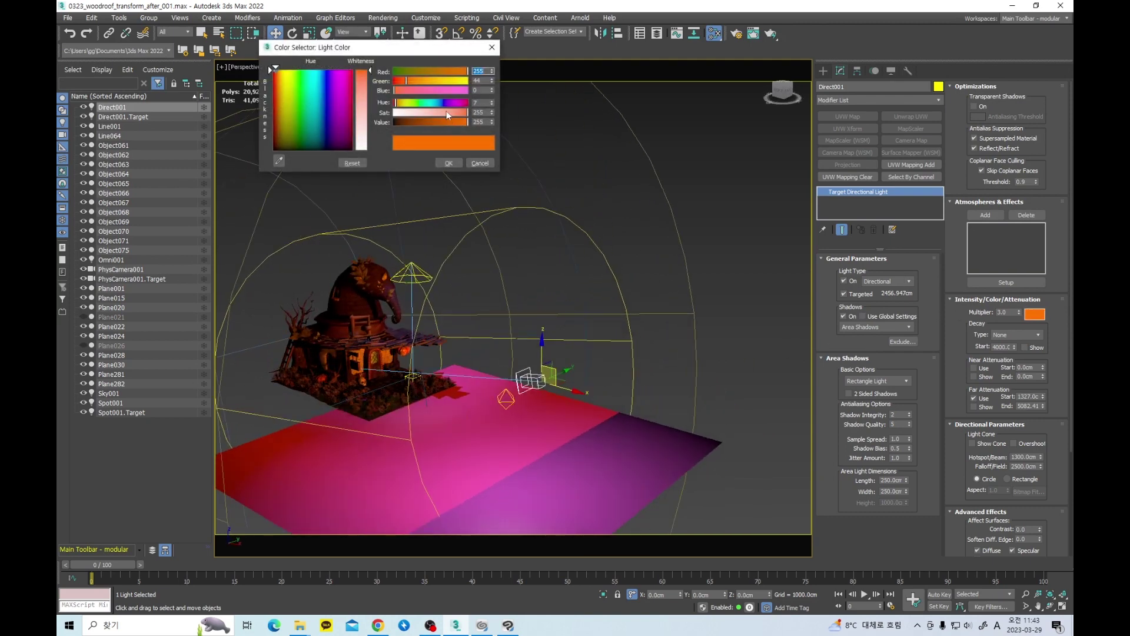
left_click_drag(446, 112, 267, 146)
left_click(449, 163)
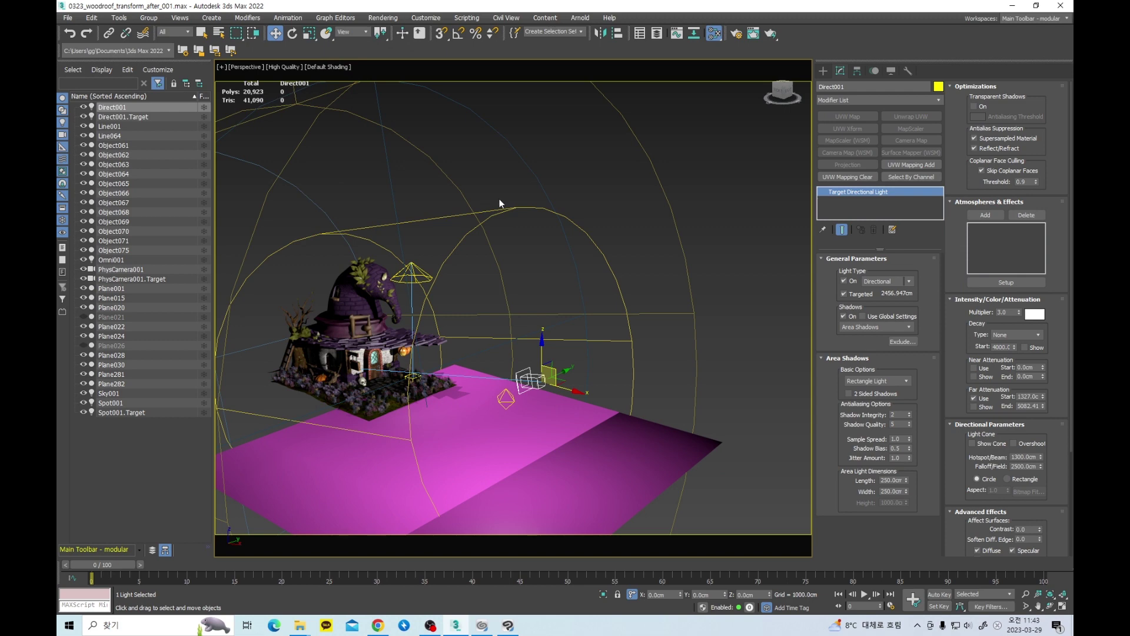
Step: Examine the lowered directional light's beam and its coverage of the house and ground plane from several angles and distances
scroll(500, 206, "down", 6)
scroll(584, 268, "up", 3)
middle_click_drag(565, 277, 581, 266, "alt")
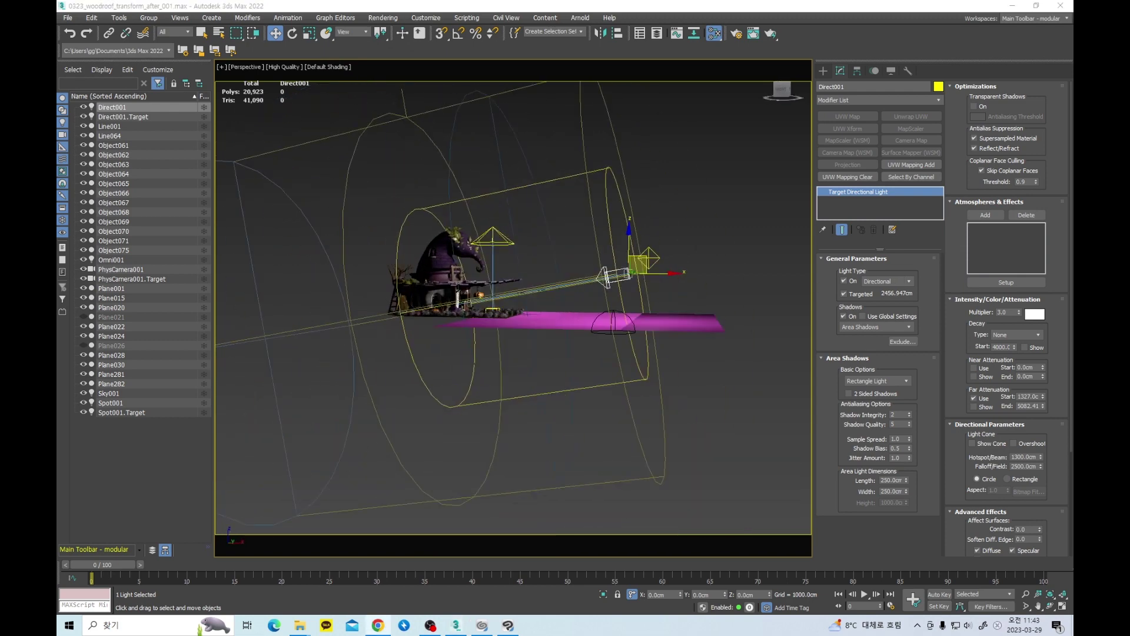
middle_click_drag(589, 364, 514, 313, "alt")
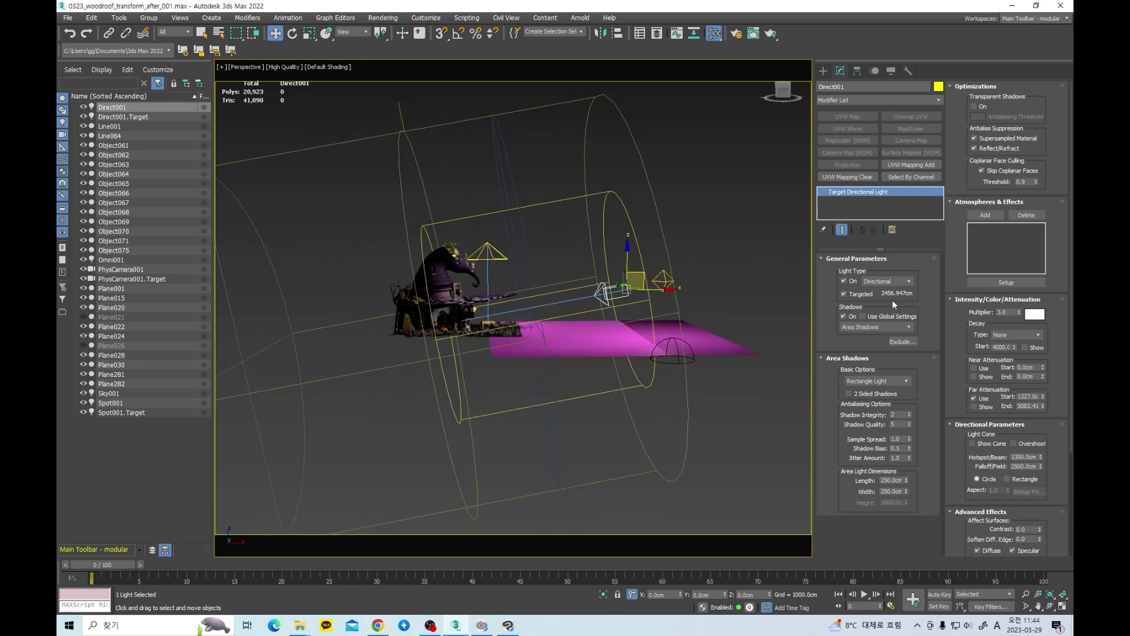
middle_click_drag(595, 302, 504, 289, "alt")
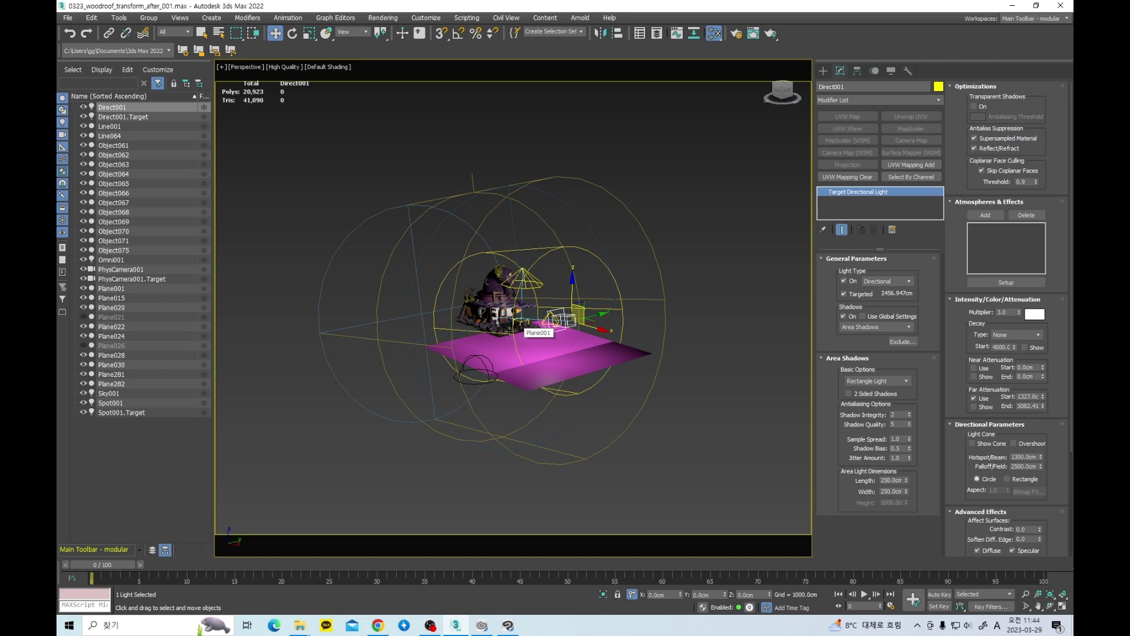
scroll(514, 332, "down", 3)
middle_click_drag(514, 332, 523, 321, "alt")
scroll(535, 333, "up", 2)
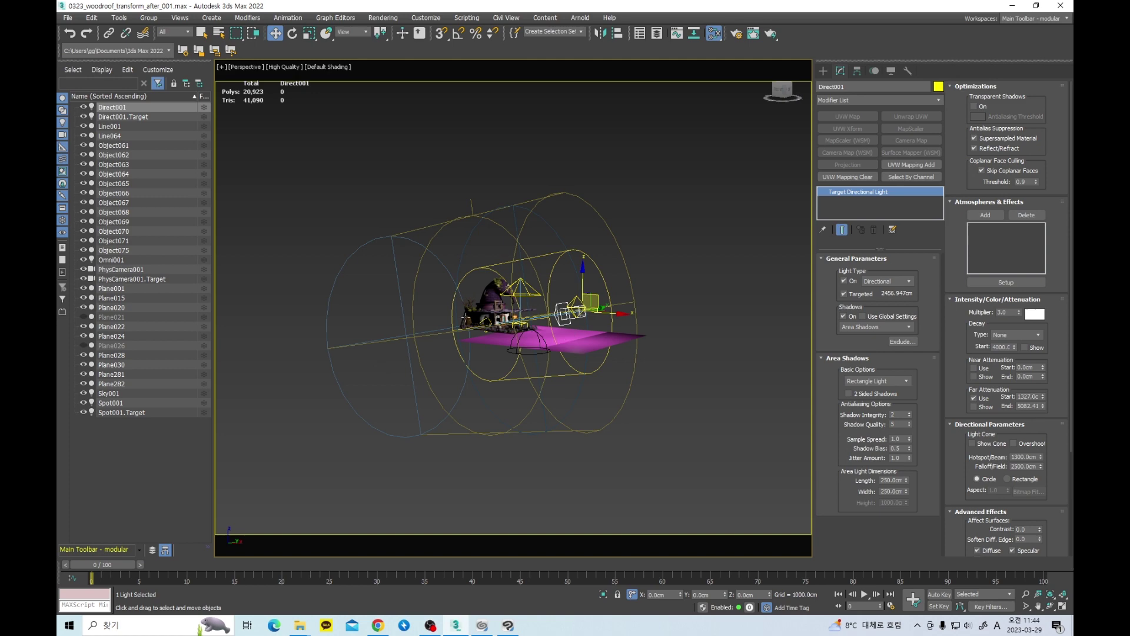
scroll(537, 338, "up", 6)
scroll(596, 306, "down", 5)
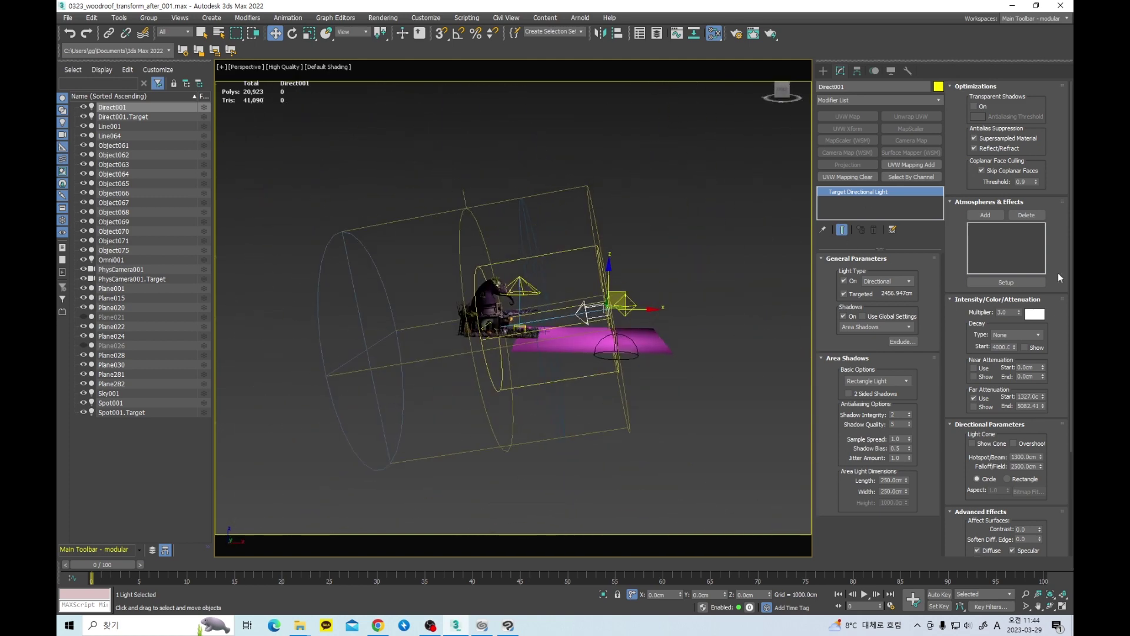
Step: Select the skylight dome beside the pink ground plane and inspect it up close
left_click(652, 378)
left_click(630, 358)
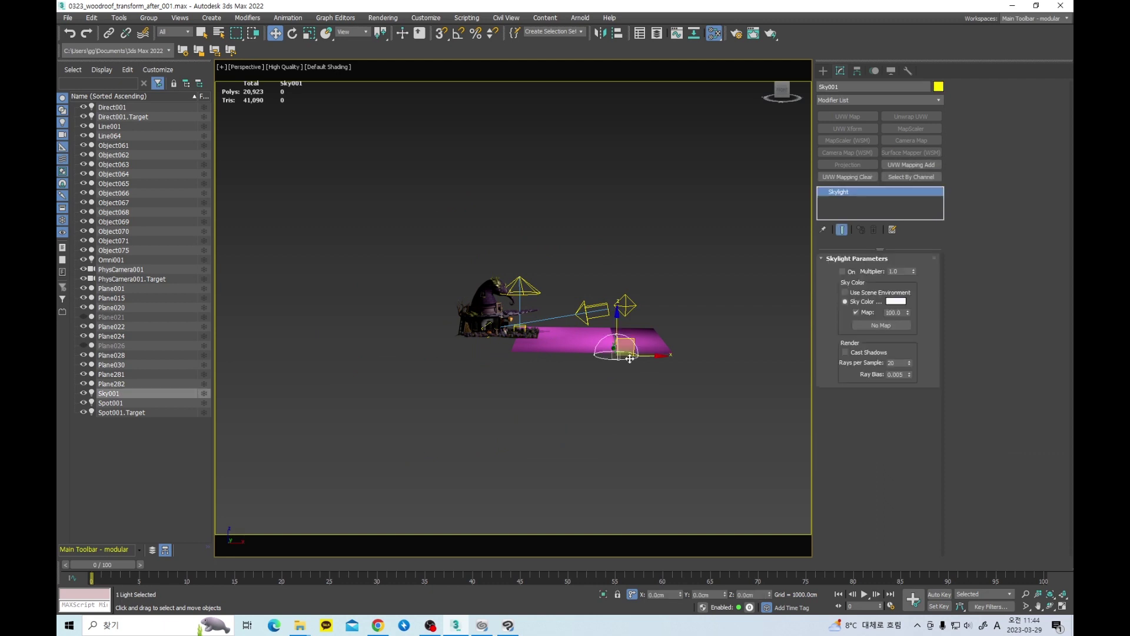
middle_click_drag(629, 357, 613, 376, "alt")
scroll(574, 366, "up", 5)
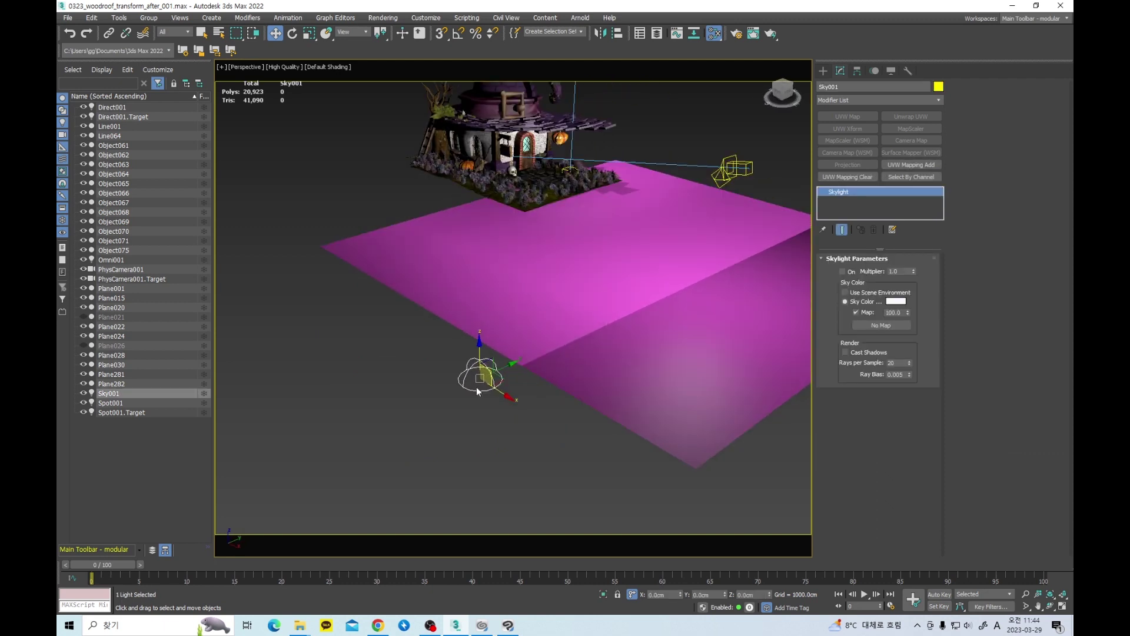
Step: In the top view, draw a sphere about 10383 cm in radius centred on the house, enclosing the whole scene
scroll(549, 372, "down", 5)
scroll(548, 372, "up", 5)
middle_click_drag(548, 372, 527, 400, "alt")
key("shift+z")
key("shift+z")
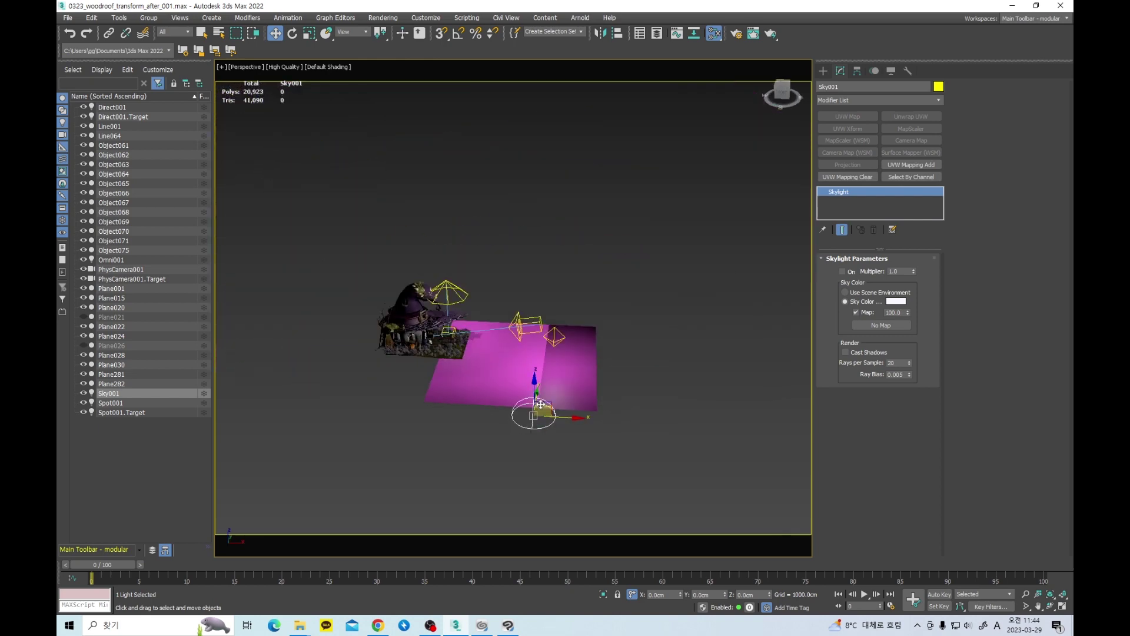
key("alt+w")
key("alt+w")
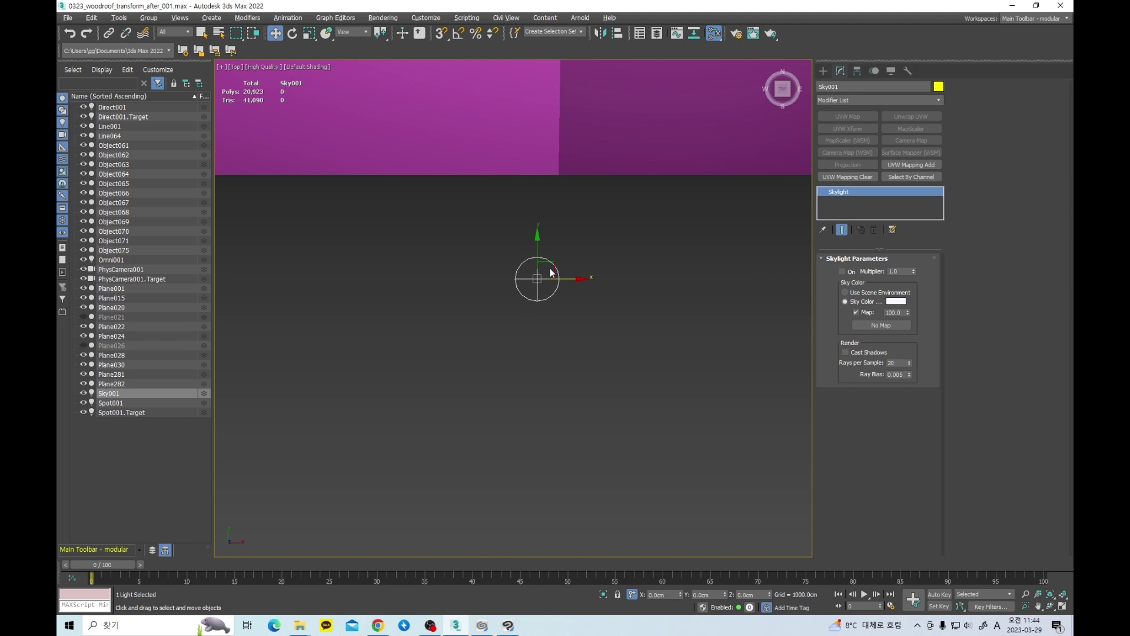
scroll(587, 348, "down", 8)
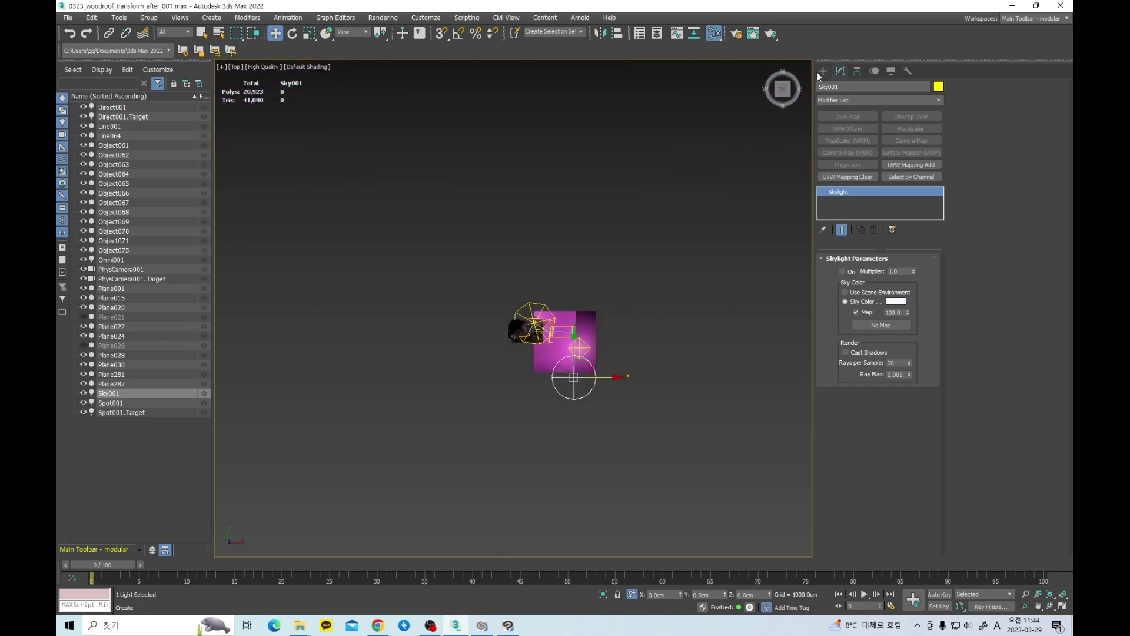
left_click(823, 71)
left_click(848, 155)
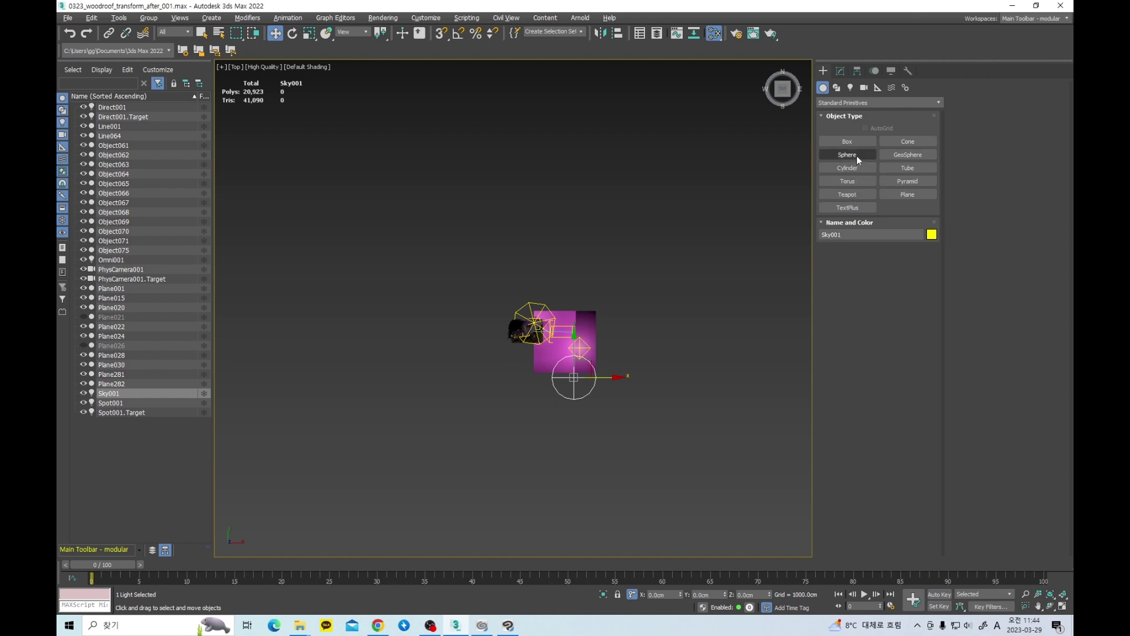
left_click(857, 156)
left_click_drag(527, 327, 656, 509)
right_click(726, 478)
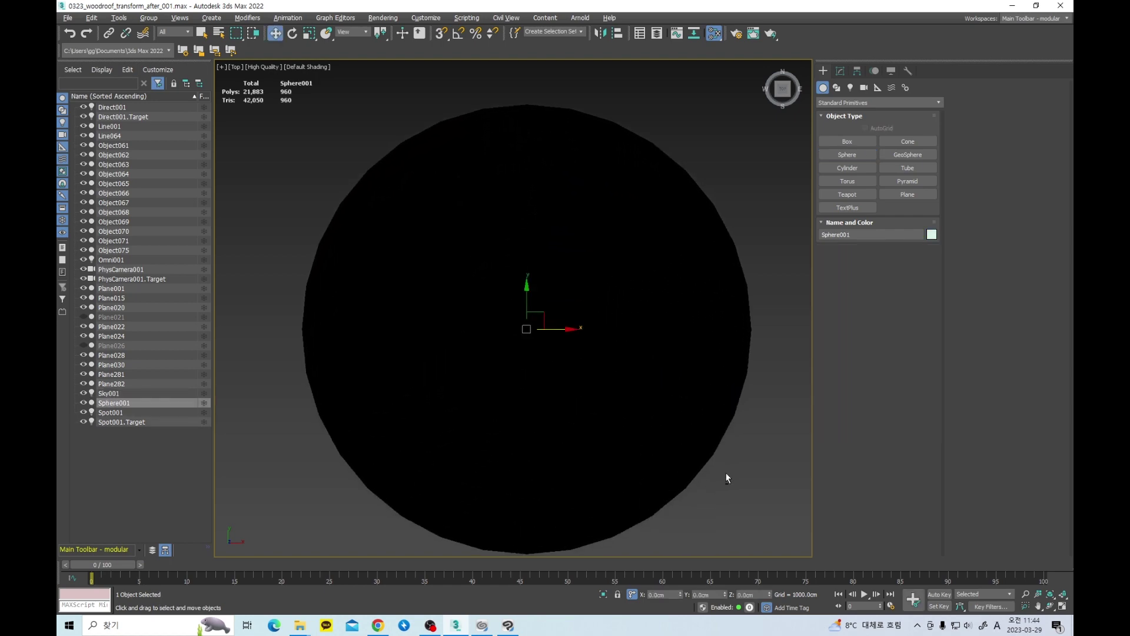
Step: Cut the large sphere into a half dome by setting its Hemisphere value to 0.5
key("alt+w")
middle_click(730, 467)
key("z")
scroll(655, 194, "down", 12)
scroll(665, 208, "up", 2)
key("alt+w")
left_click(841, 73)
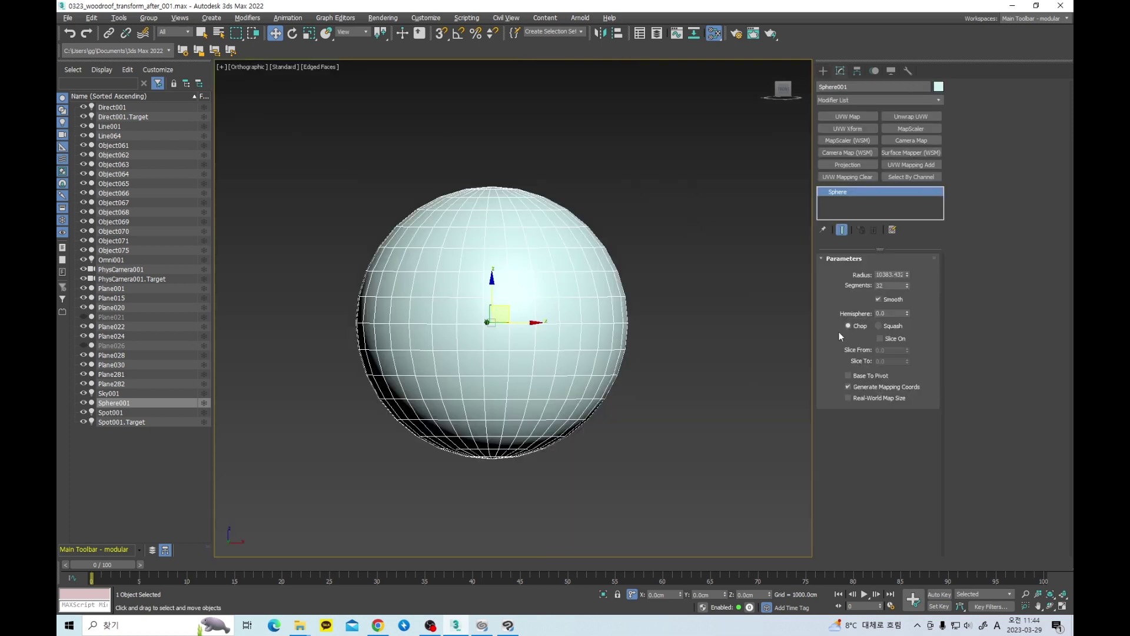
left_click(889, 314)
type(".5")
key("Return")
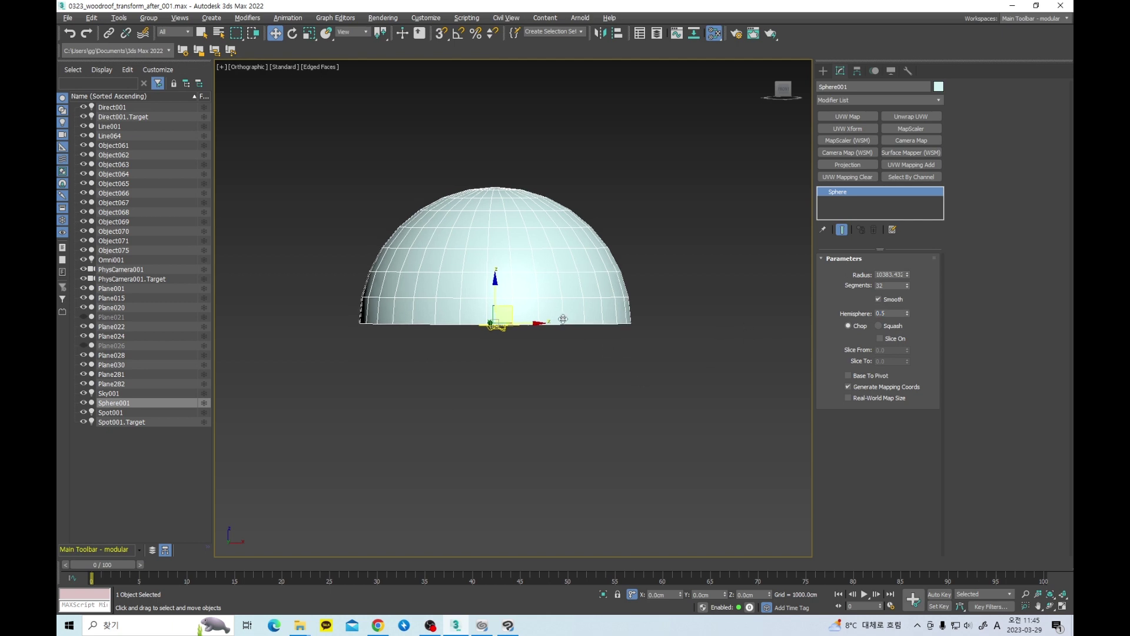
scroll(748, 325, "up", 2)
Step: Switch to Chrome and look at the image search results for hdri panoramas to compare them with the dome
key("alt+Tab")
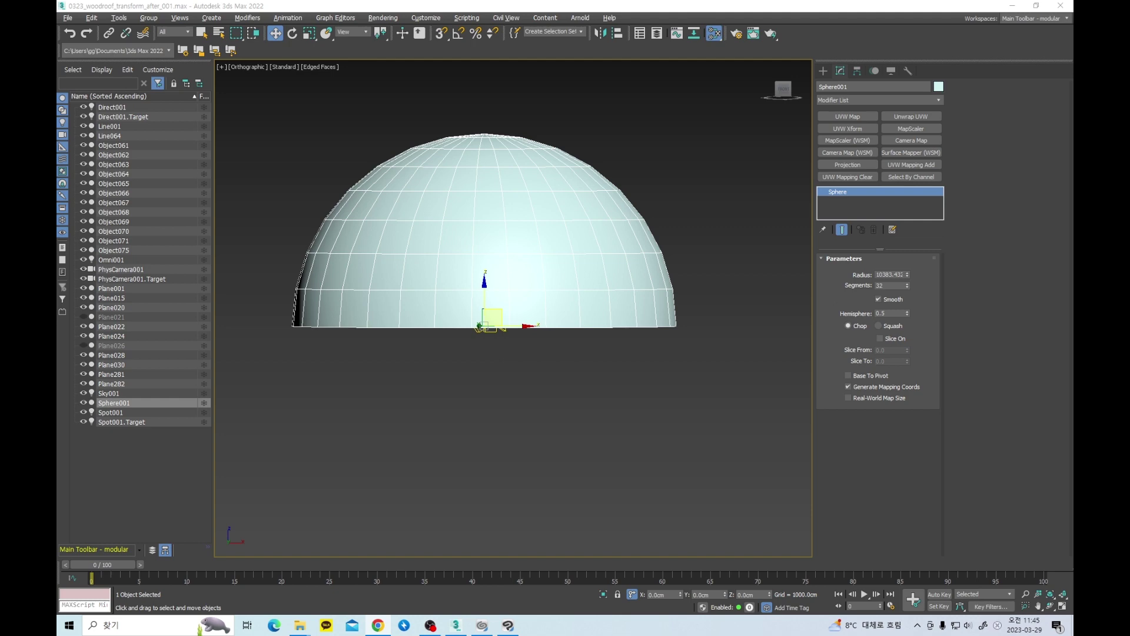
left_click_drag(57, 106, 582, 49)
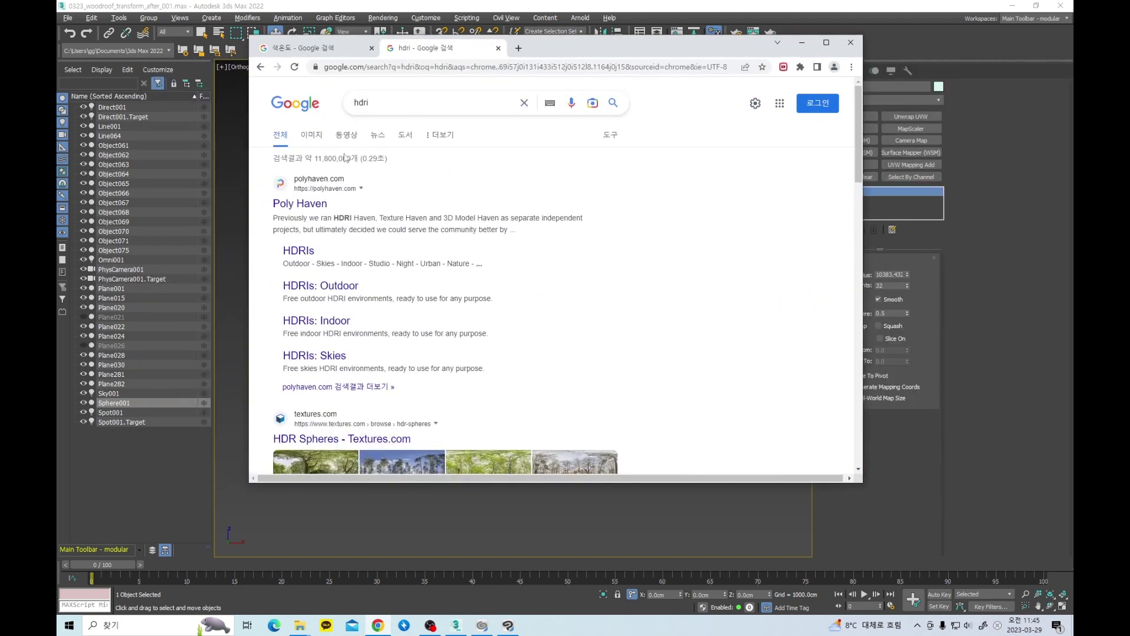
left_click(318, 136)
double_click(624, 49)
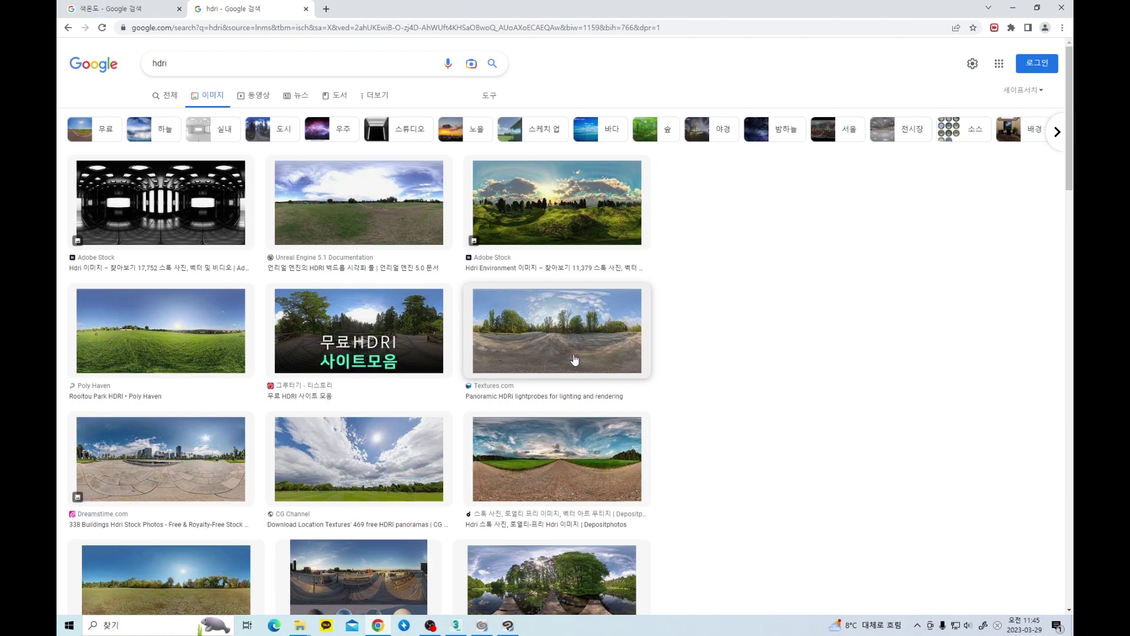
left_click_drag(455, 9, 1129, 98)
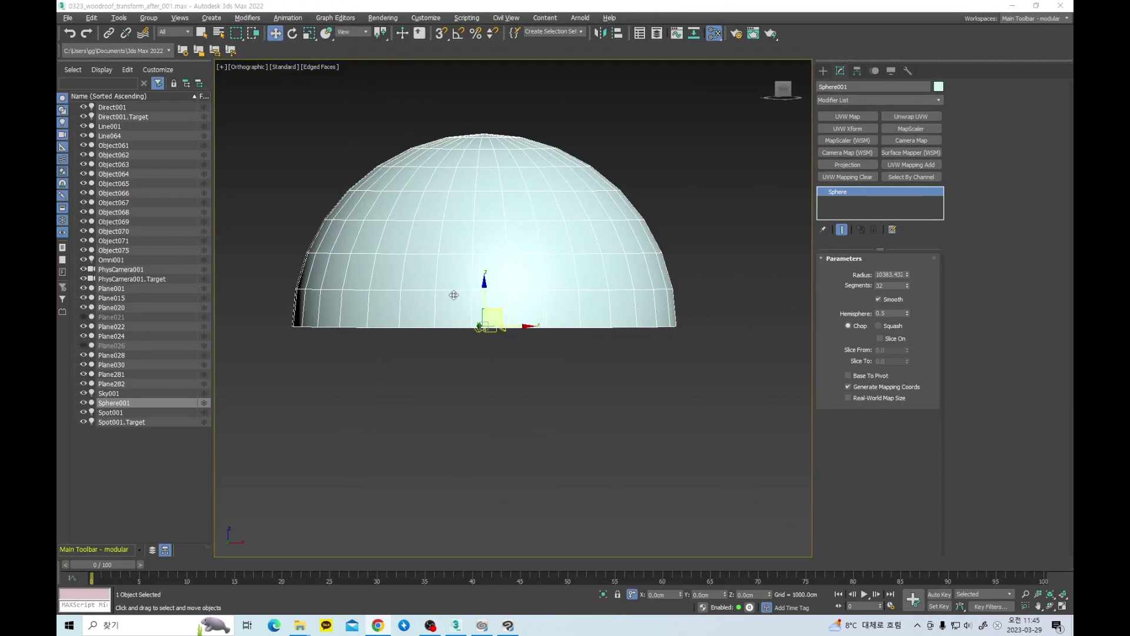
middle_click_drag(457, 295, 464, 317)
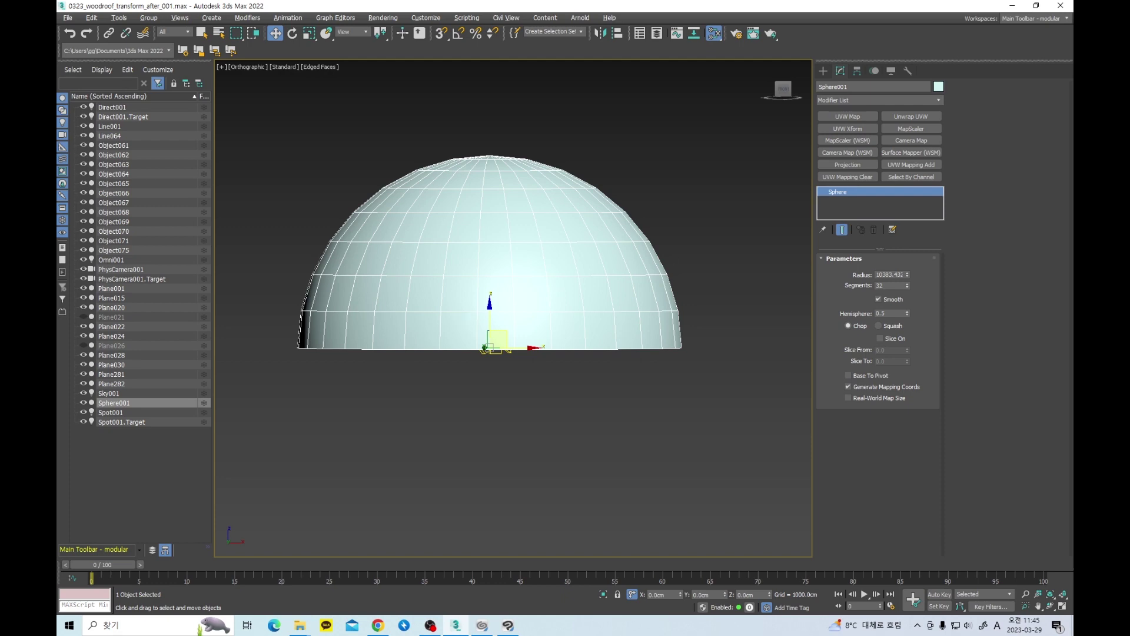
key("alt+Tab")
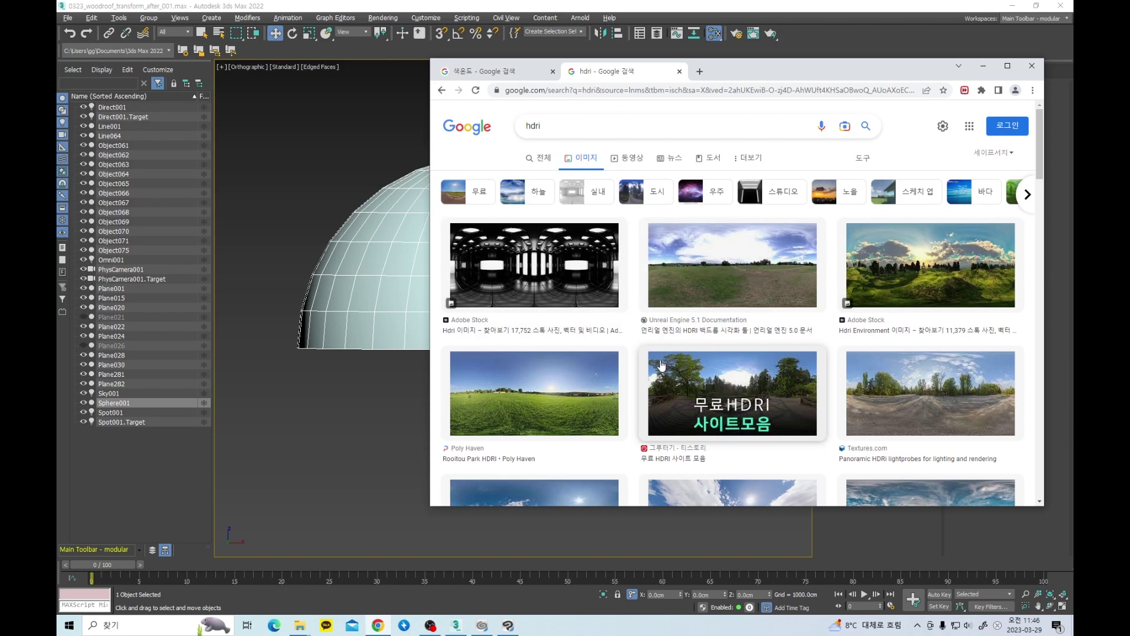
left_click_drag(757, 74, 1074, 116)
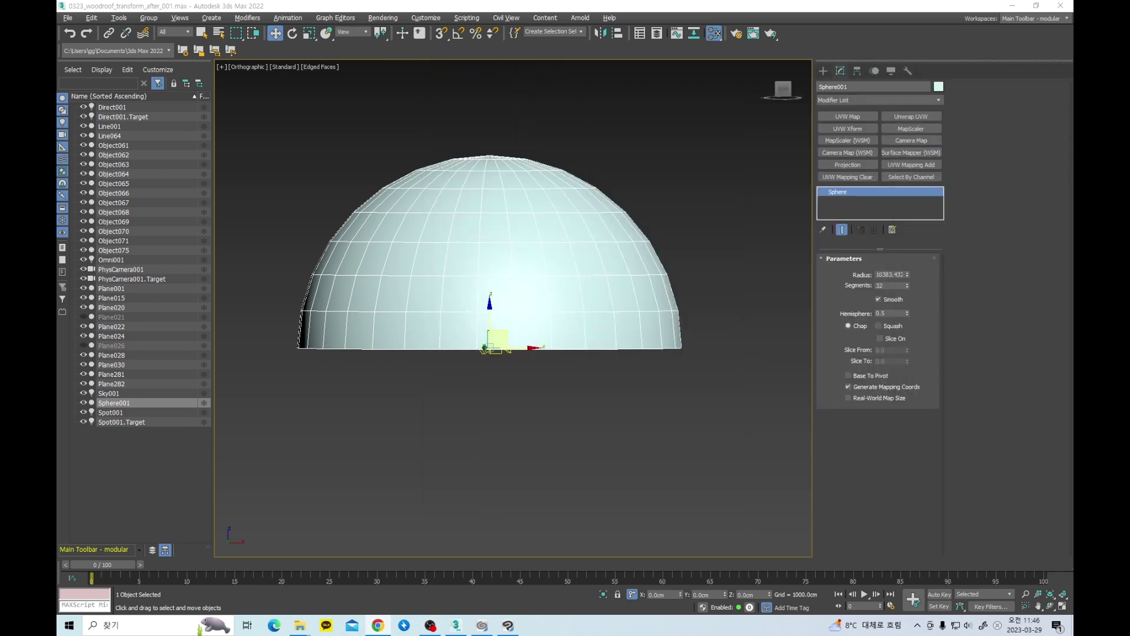
Step: Examine the half dome around the scene and delete it
left_click(578, 257)
key("Delete")
scroll(506, 348, "up", 8)
scroll(522, 283, "down", 6)
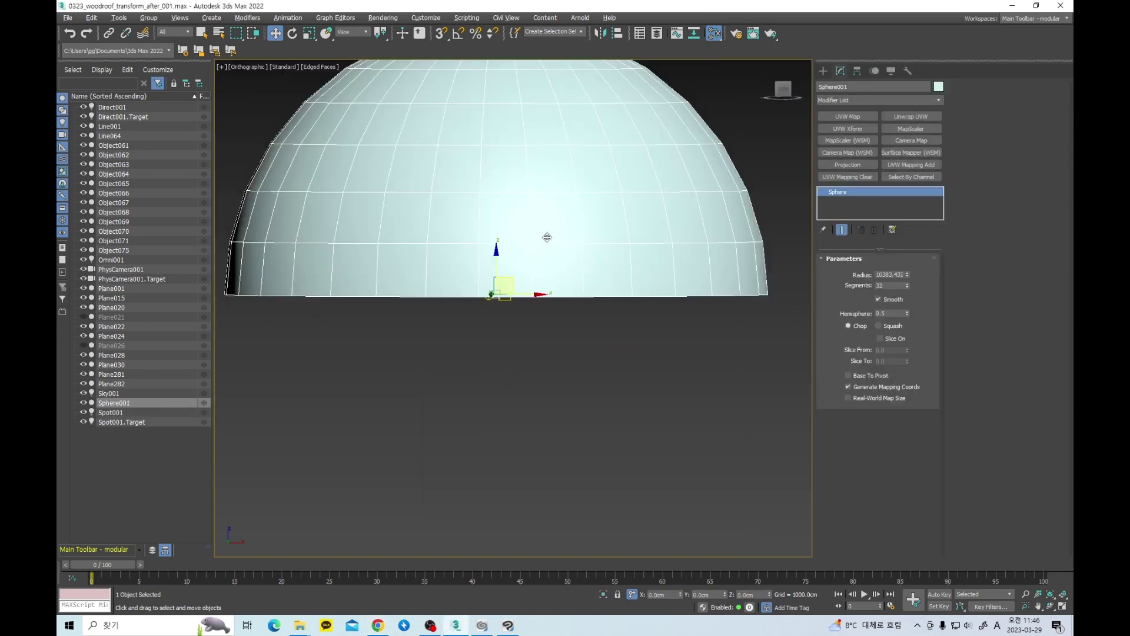
scroll(548, 238, "up", 2)
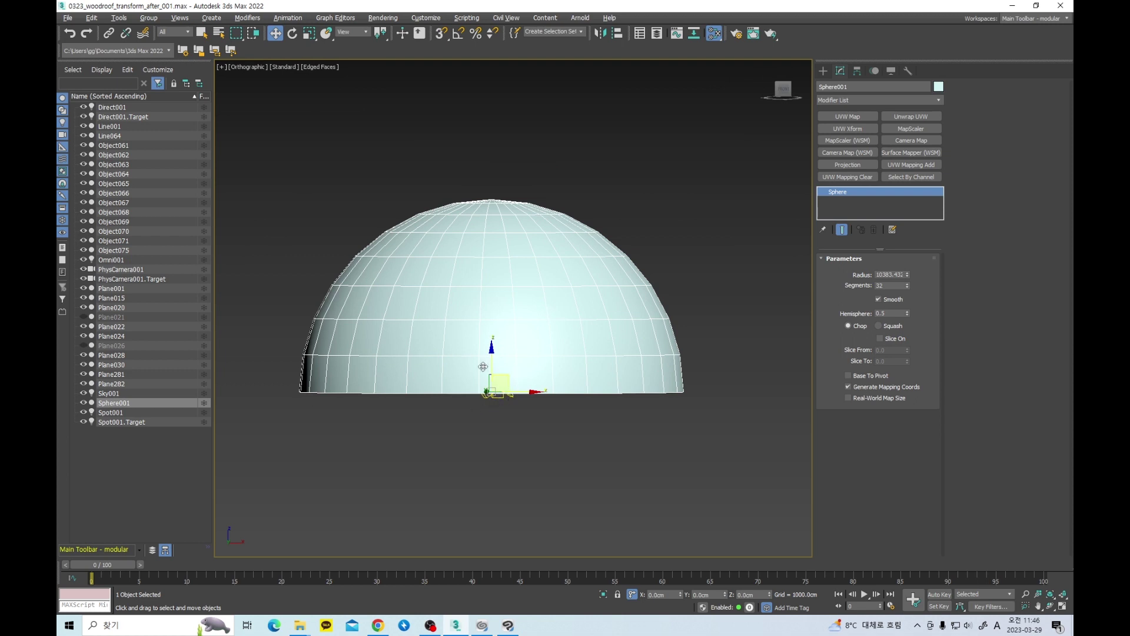
scroll(471, 363, "up", 2)
left_click(532, 423)
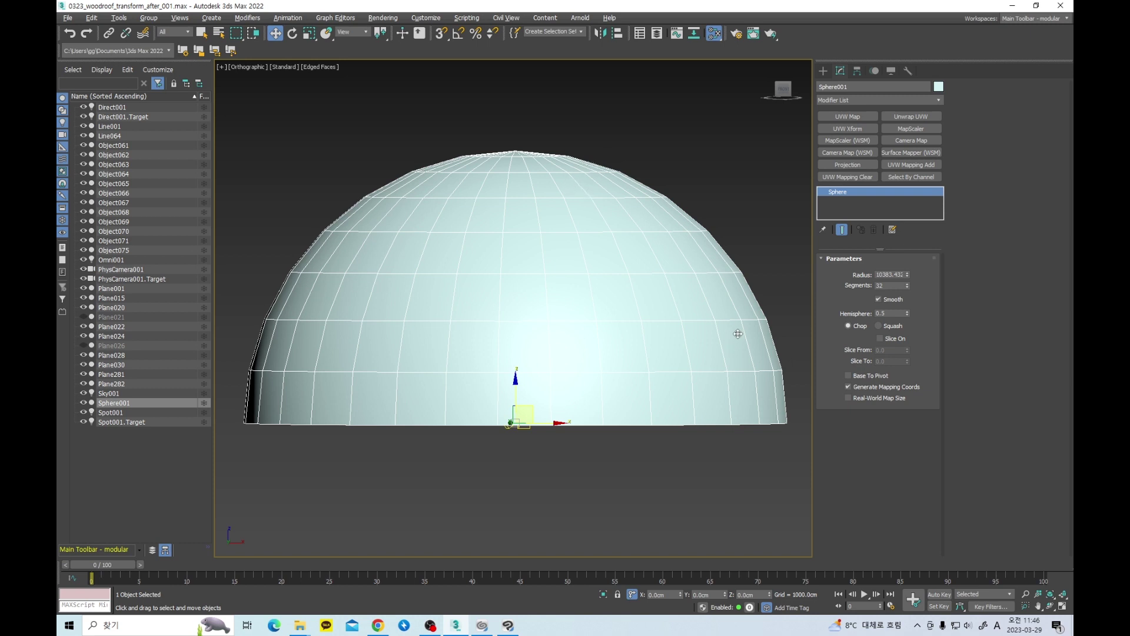
key("Delete")
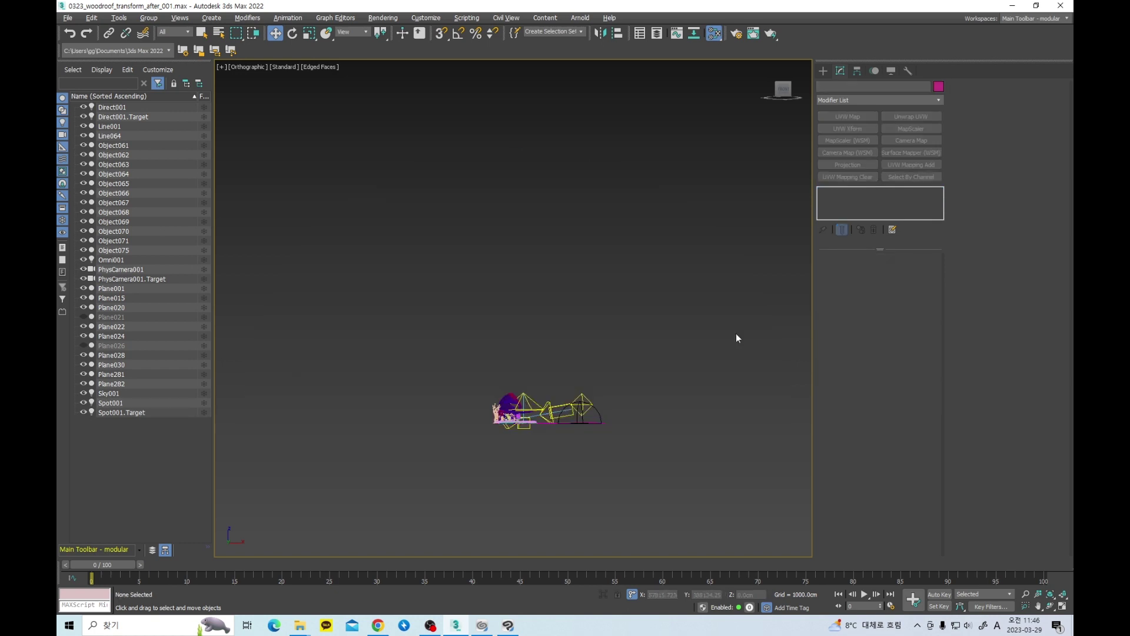
Step: Return to the shaded perspective view and delete the pink ground plane beside the house
scroll(504, 338, "up", 8)
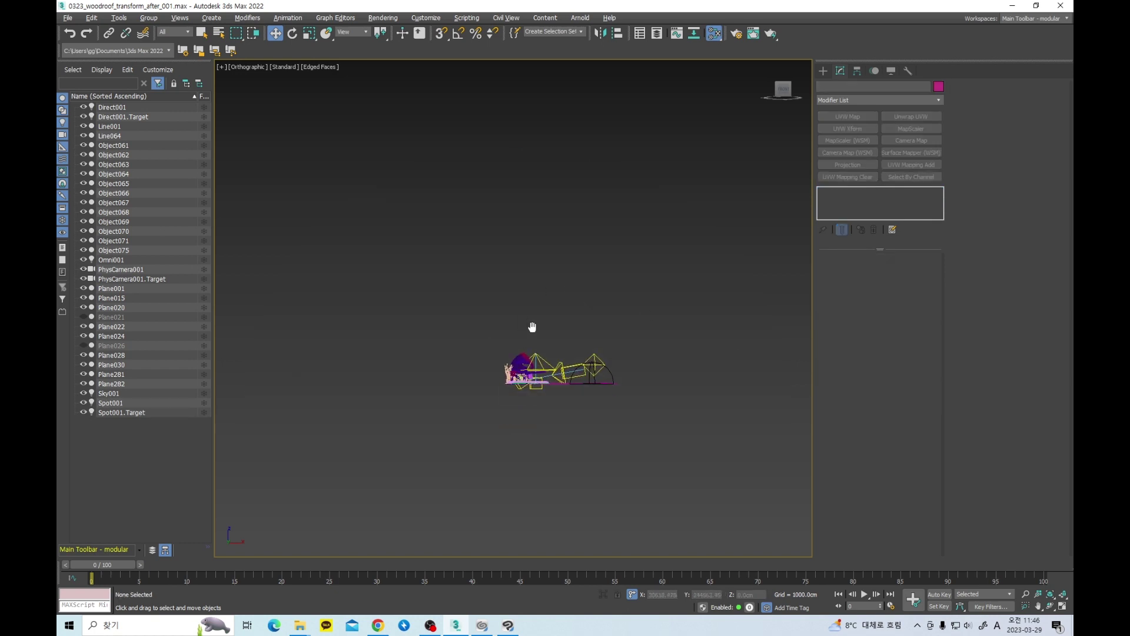
mouse_move(470, 317)
middle_mouse_down("alt")
mouse_move(500, 354)
mouse_move(559, 329)
mouse_move(574, 366)
middle_mouse_up("alt")
key("z")
scroll(516, 336, "down", 3)
key("alt+w")
left_click(656, 382)
key("alt+w")
scroll(567, 357, "up", 5)
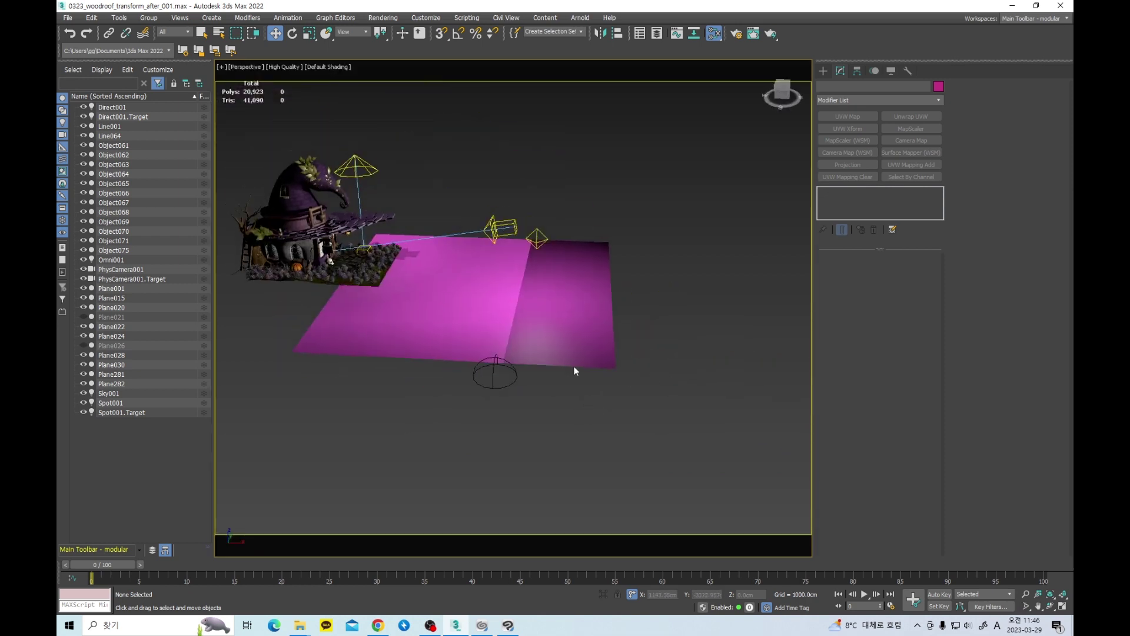
left_click(563, 326)
key("Delete")
Step: Turn off the omni, directional and spot lights
left_click(537, 239)
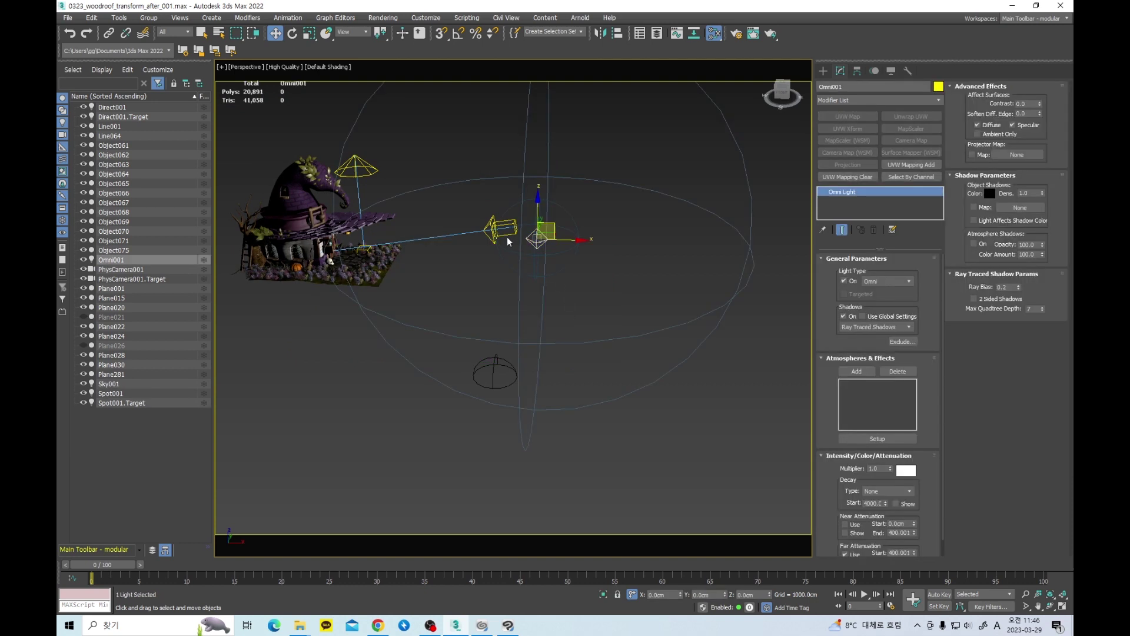
left_click(501, 228, "ctrl")
left_click(530, 242)
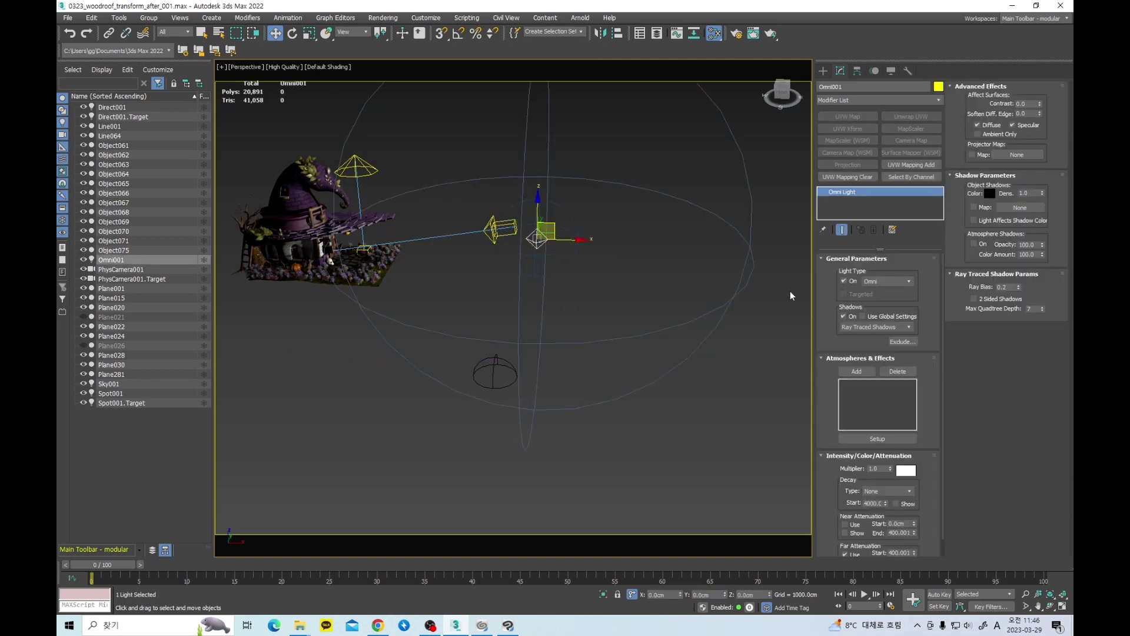
left_click(501, 228)
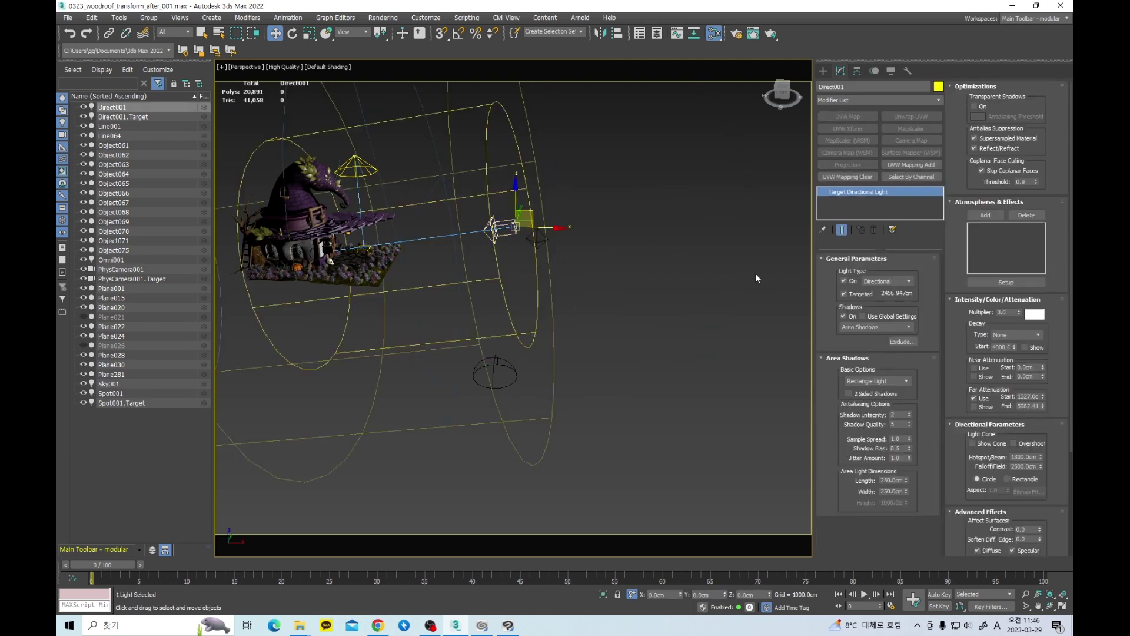
left_click(844, 281)
left_click(355, 167)
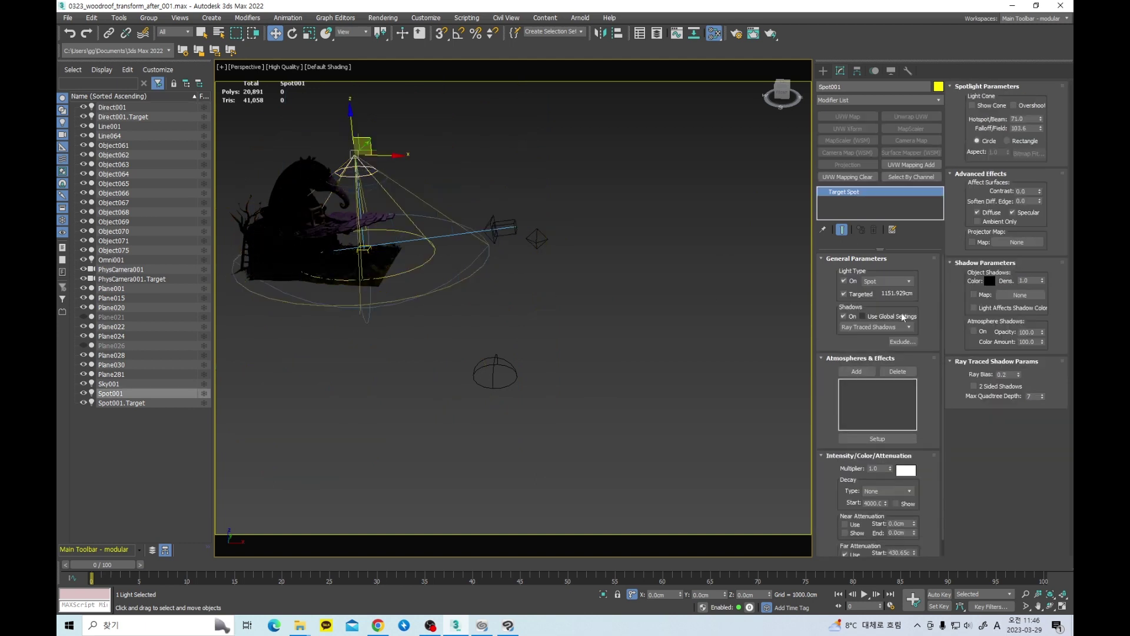
left_click(844, 280)
Step: Turn on the skylight and move it close to the front of the house
left_click(497, 371)
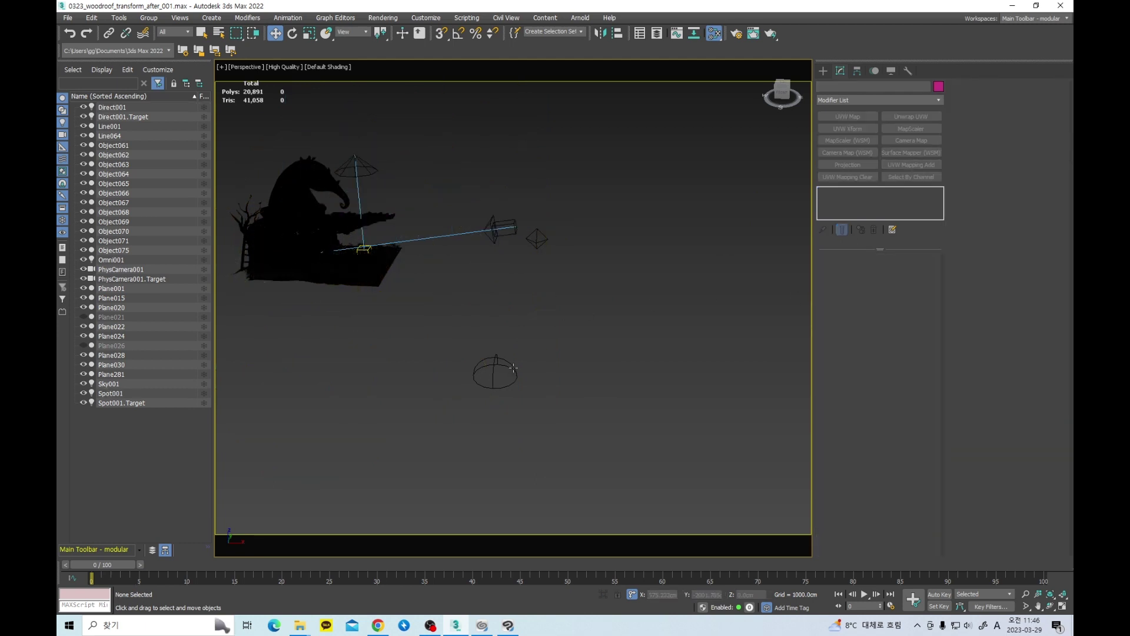
left_click(843, 272)
middle_click_drag(501, 265, 515, 358, "alt")
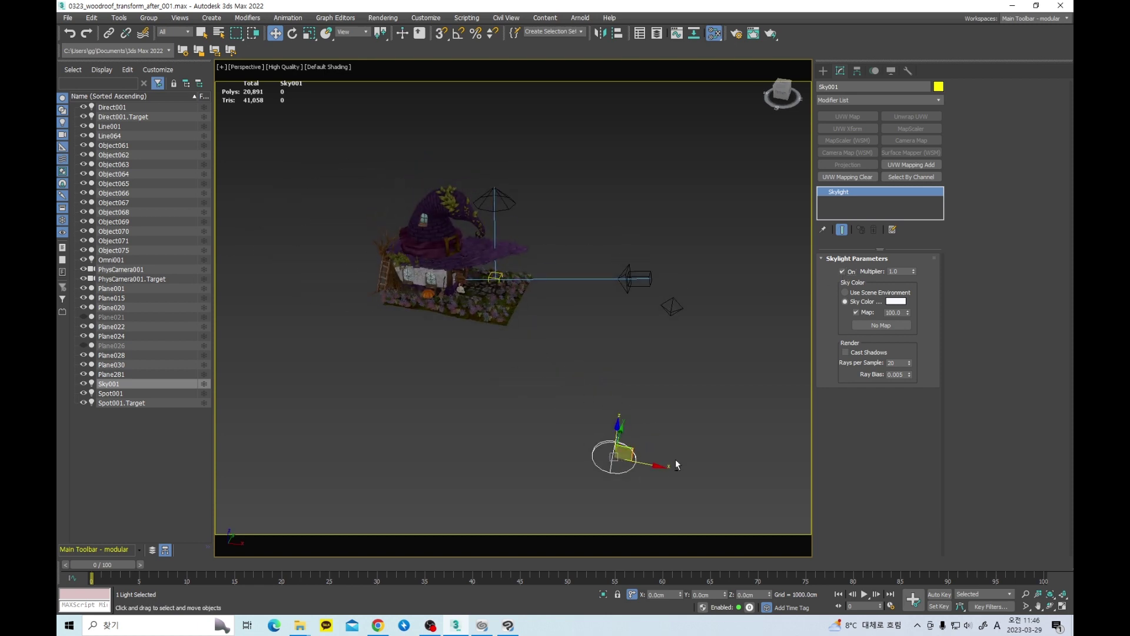
scroll(651, 467, "up", 3)
left_click_drag(631, 441, 427, 252)
middle_click_drag(457, 201, 518, 288)
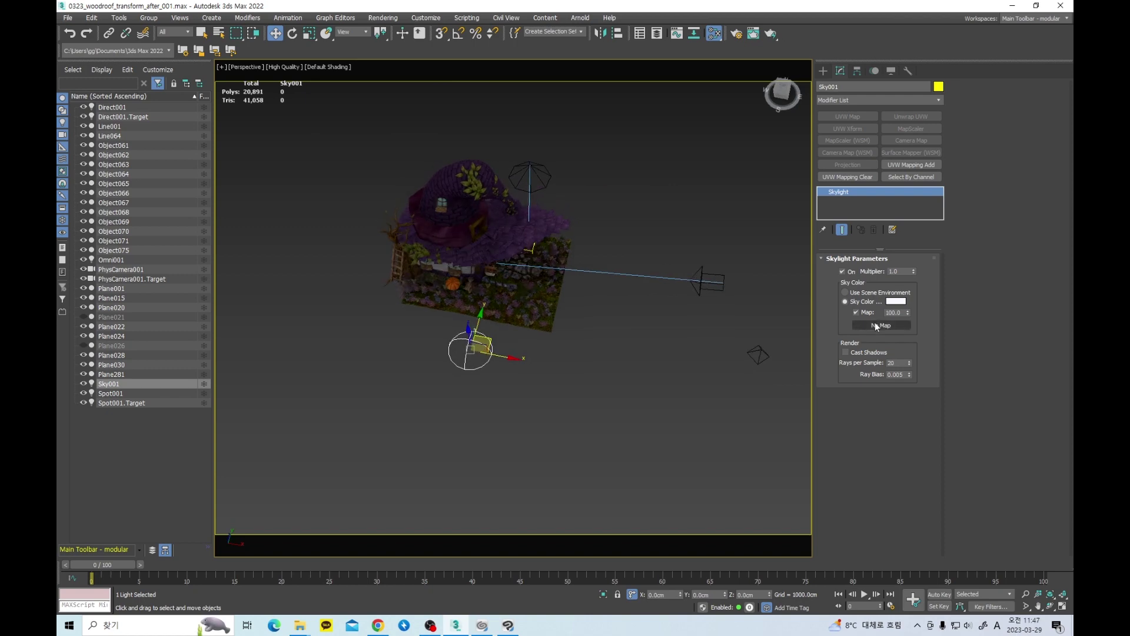
scroll(494, 249, "up", 6)
scroll(490, 246, "down", 5)
middle_click_drag(491, 246, 467, 304, "alt")
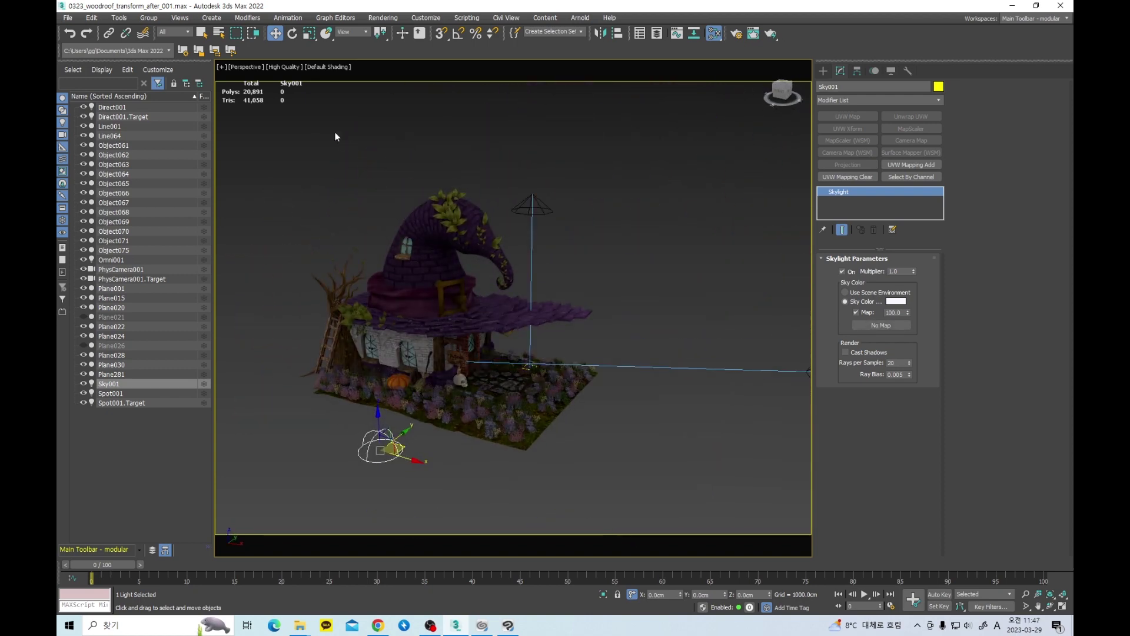
Step: Render the perspective view of the house under the skylight, continuing past the missing map file, and close the rendered image
left_click(287, 67)
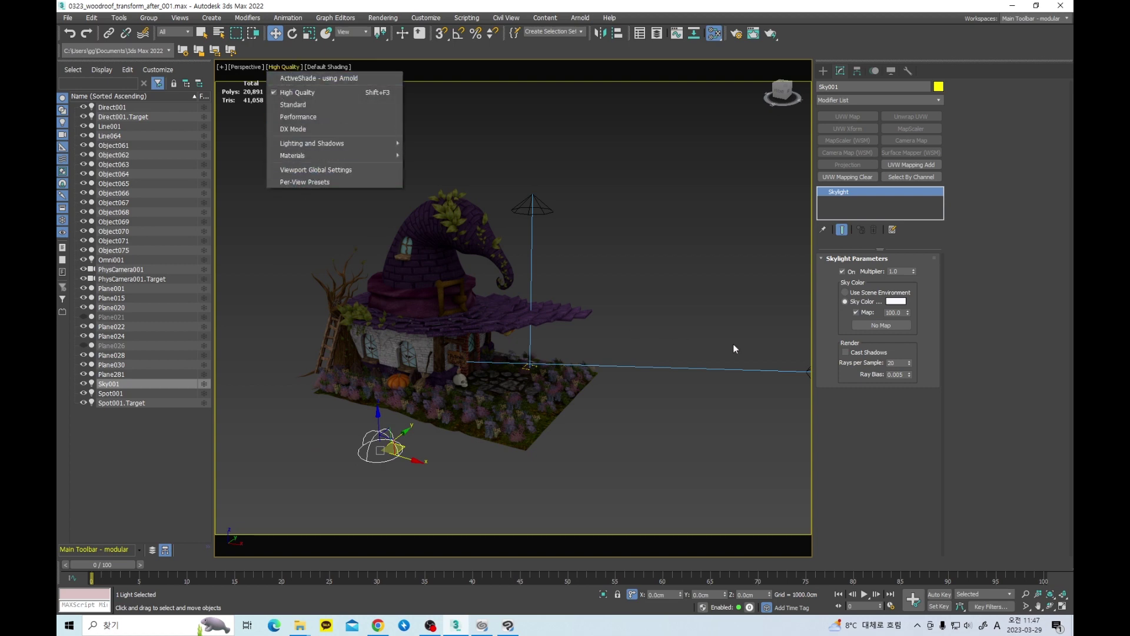
left_click(712, 363)
middle_click_drag(602, 344, 677, 325)
key("shift+q")
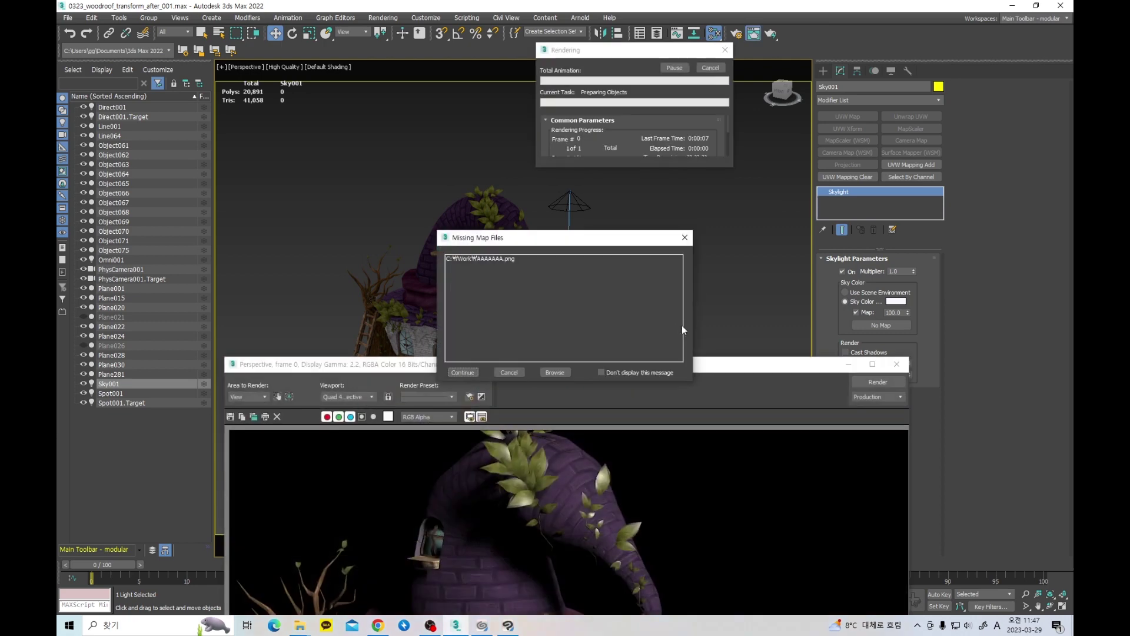
left_click(463, 372)
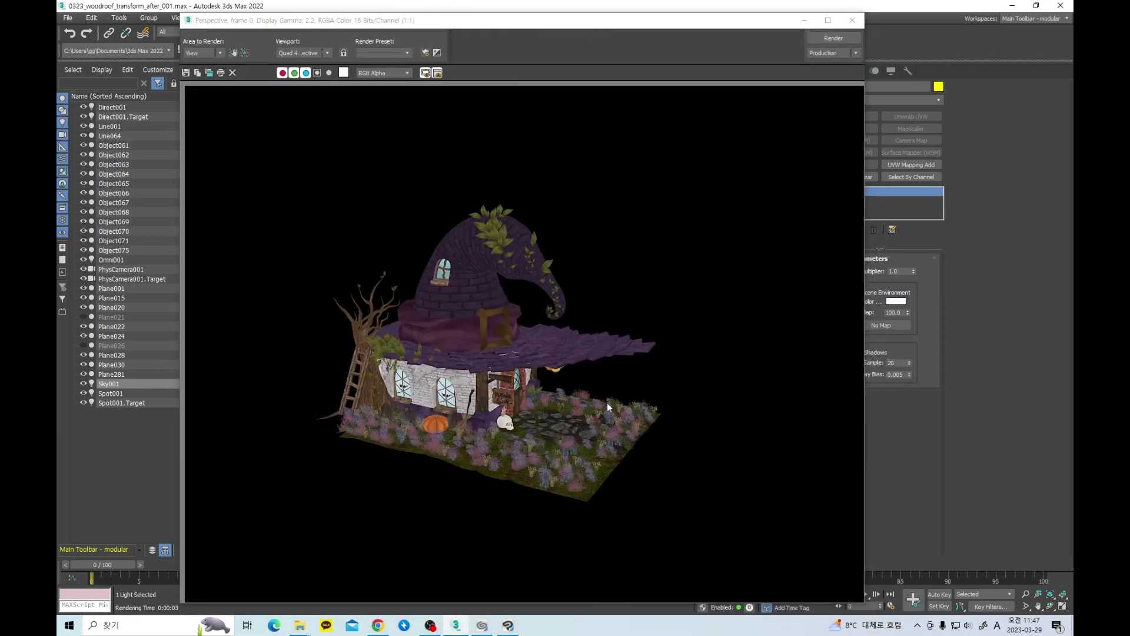
left_click(854, 22)
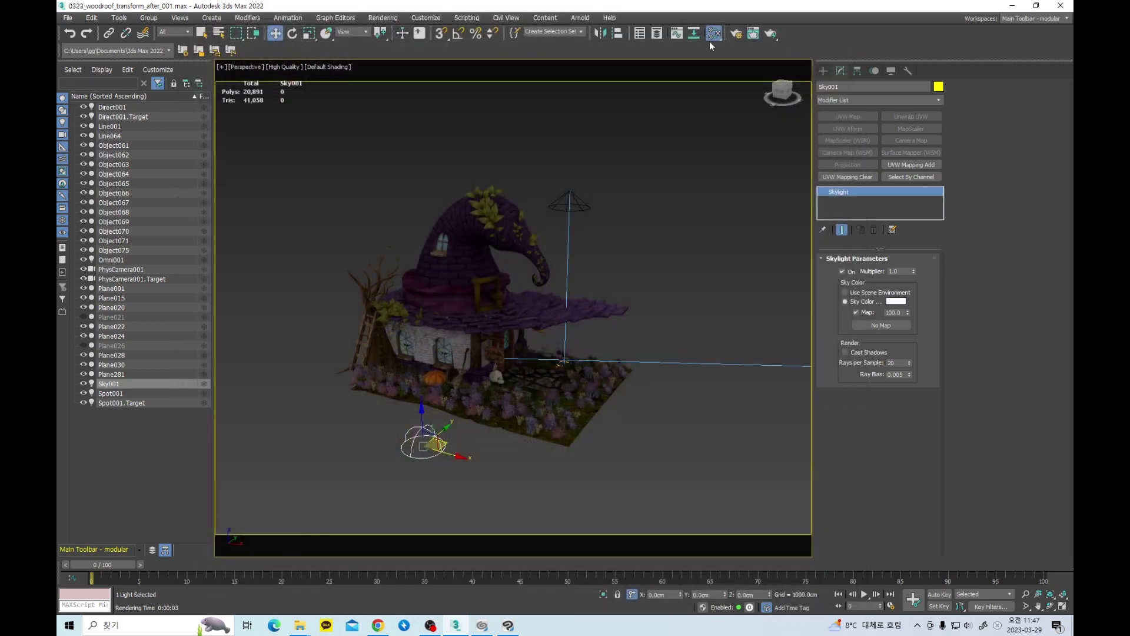
Step: Set the skylight's Rays per Sample to 10 and render a closer view of the house, continuing past the missing map
double_click(898, 364)
type("10")
left_click(846, 353)
middle_click_drag(526, 345, 535, 353)
scroll(538, 349, "up", 4)
key("shift+q")
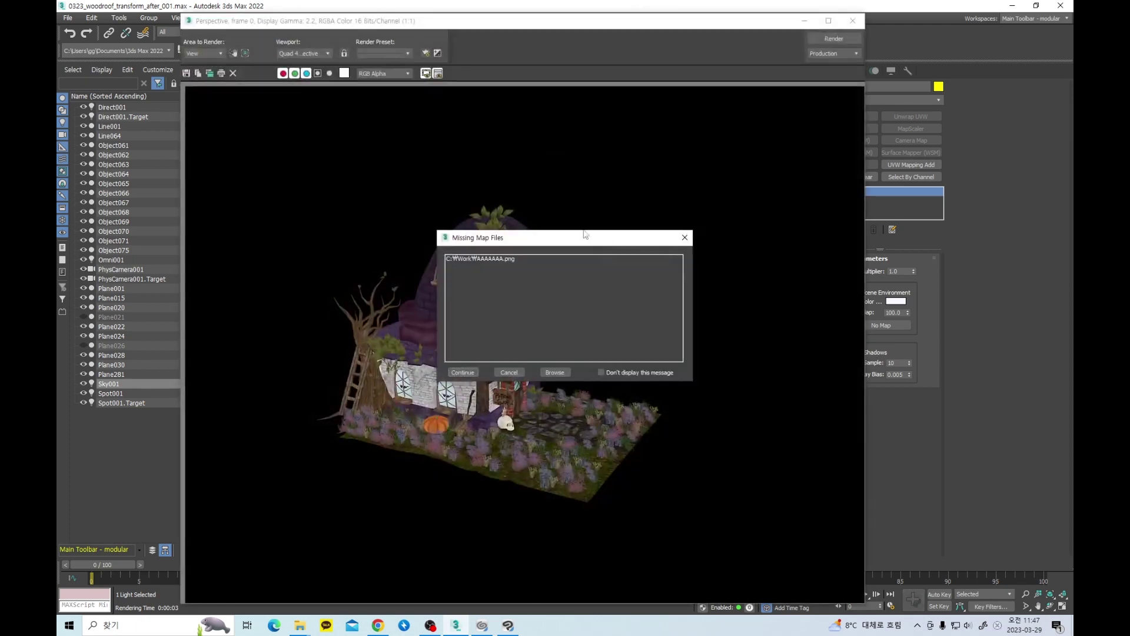
left_click(468, 371)
Step: Turn on Cast Shadows for the skylight and set its Rays per Sample to 8
left_click_drag(536, 28, 188, 32)
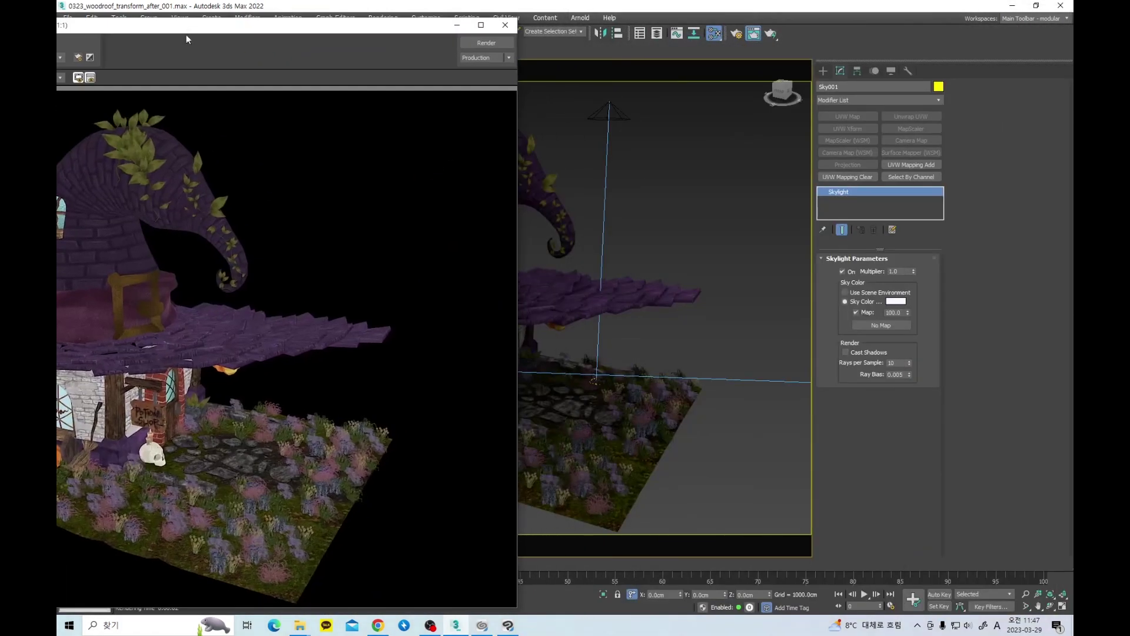
left_click(846, 352)
key("Tab")
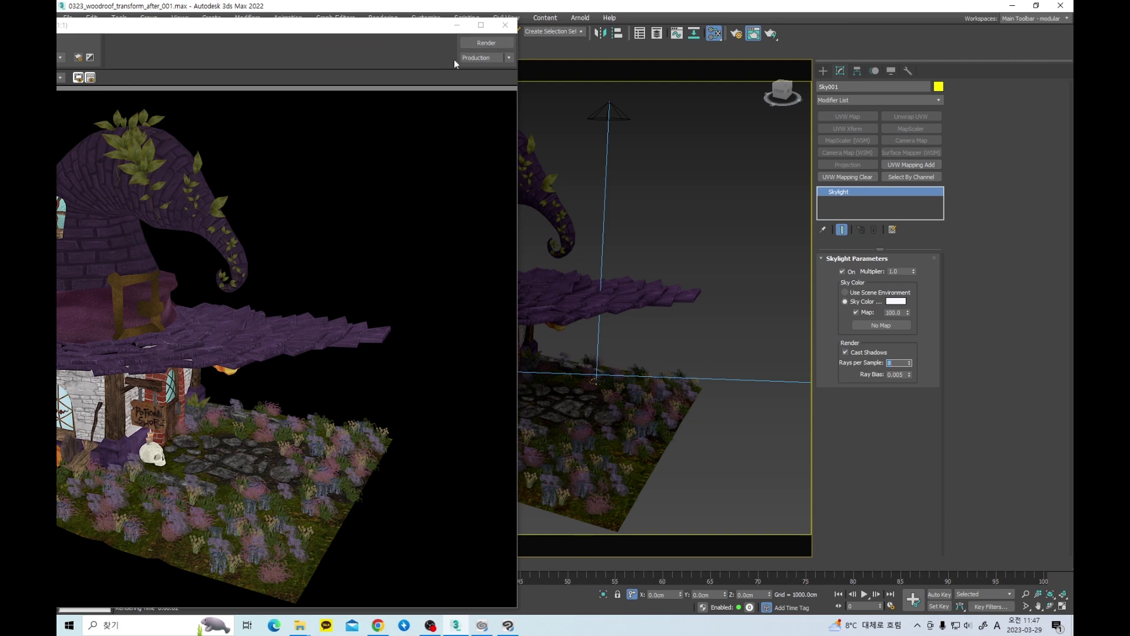
Step: Clone the shadowless render into a separate window and render the view again with skylight shadows, continuing past the missing map
left_click_drag(327, 25, 453, 34)
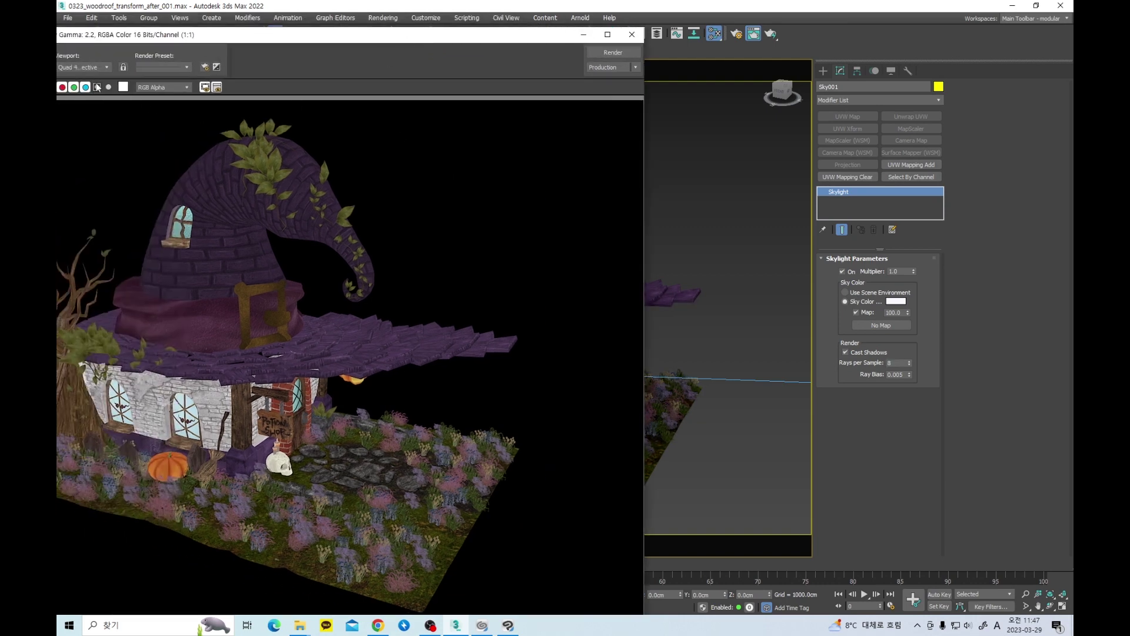
left_click_drag(137, 35, 215, 30)
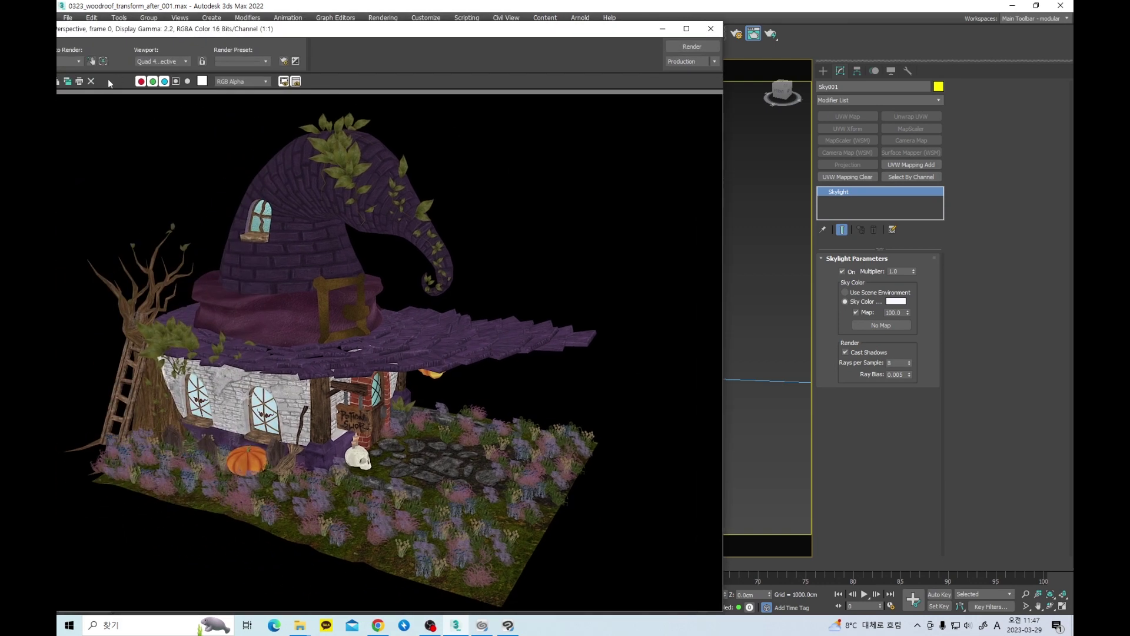
left_click(69, 81)
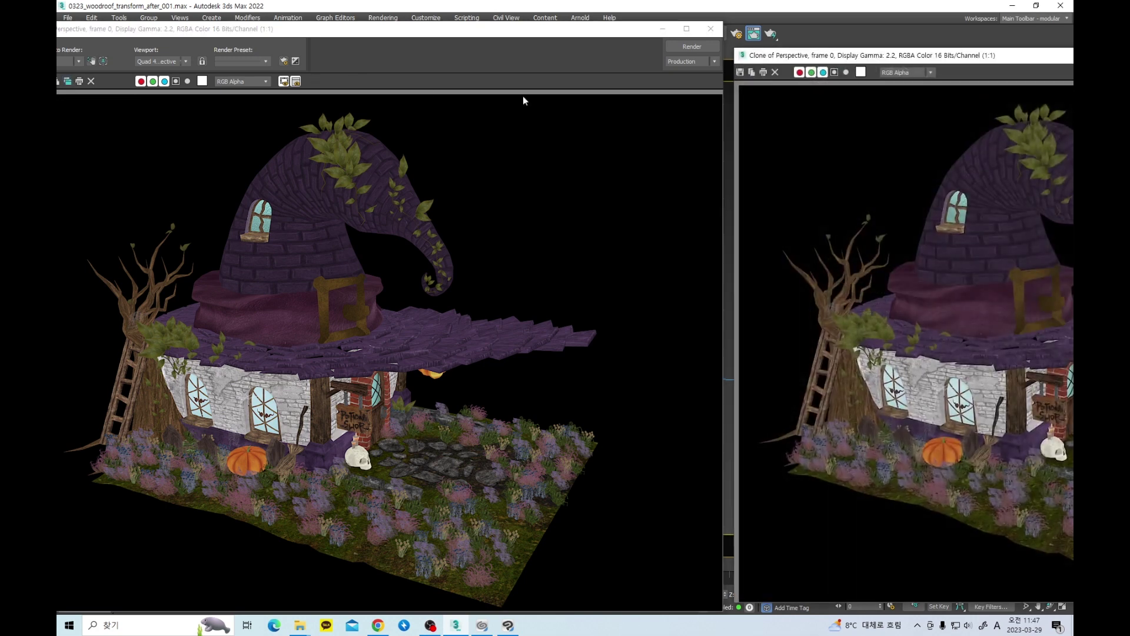
left_click(682, 45)
left_click(463, 372)
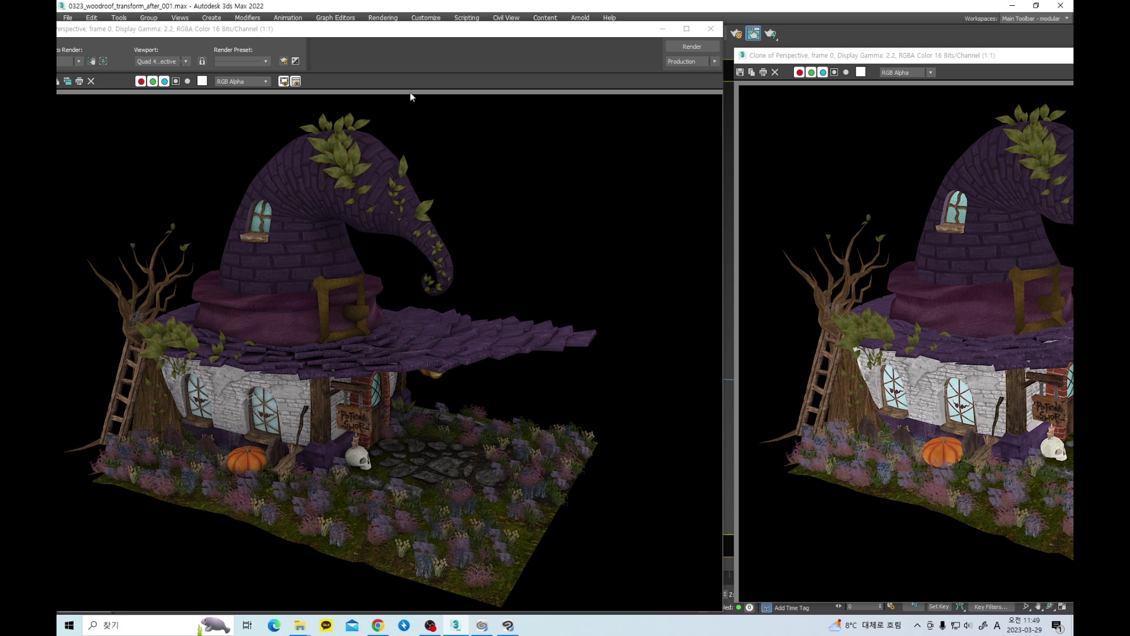
Step: Compare the renders with and without shadows side by side, then clone the shadowed render and clear the windows off the viewport
mouse_move(830, 54)
left_mouse_down()
mouse_move(694, 26)
mouse_move(635, 30)
left_mouse_up()
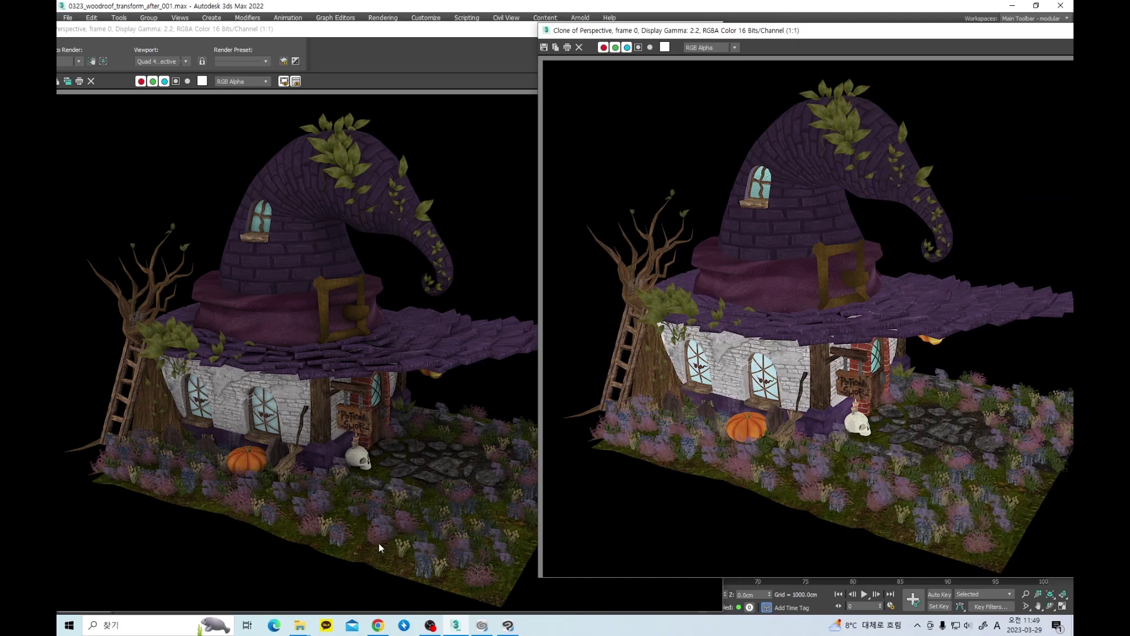
left_click_drag(376, 34, 567, 33)
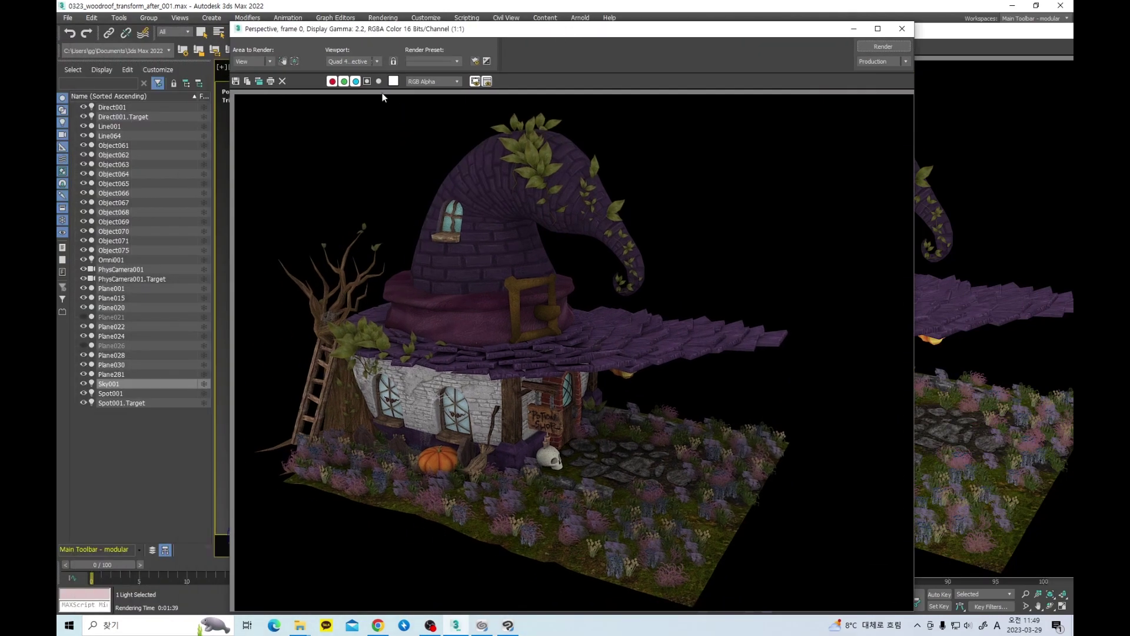
left_click(263, 81)
left_click_drag(759, 56, 1093, 120)
left_click_drag(736, 33, 740, 287)
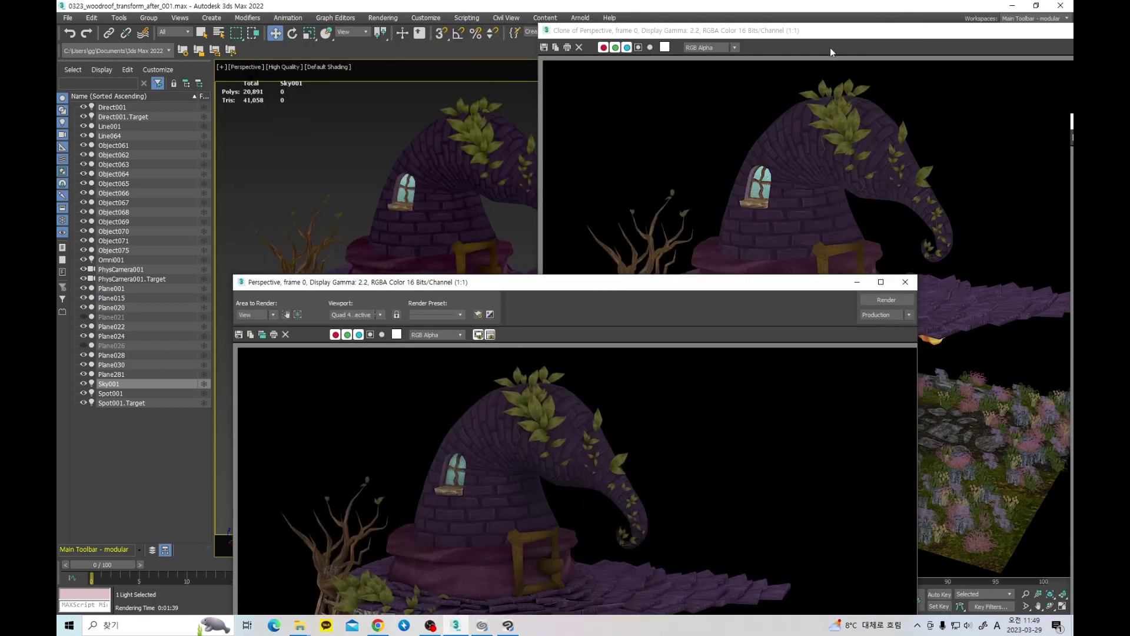
left_click_drag(580, 33, 932, 199)
Step: Turn off texture mapping in the Scanline Renderer settings and render the skylit house without its textures
right_click(683, 180)
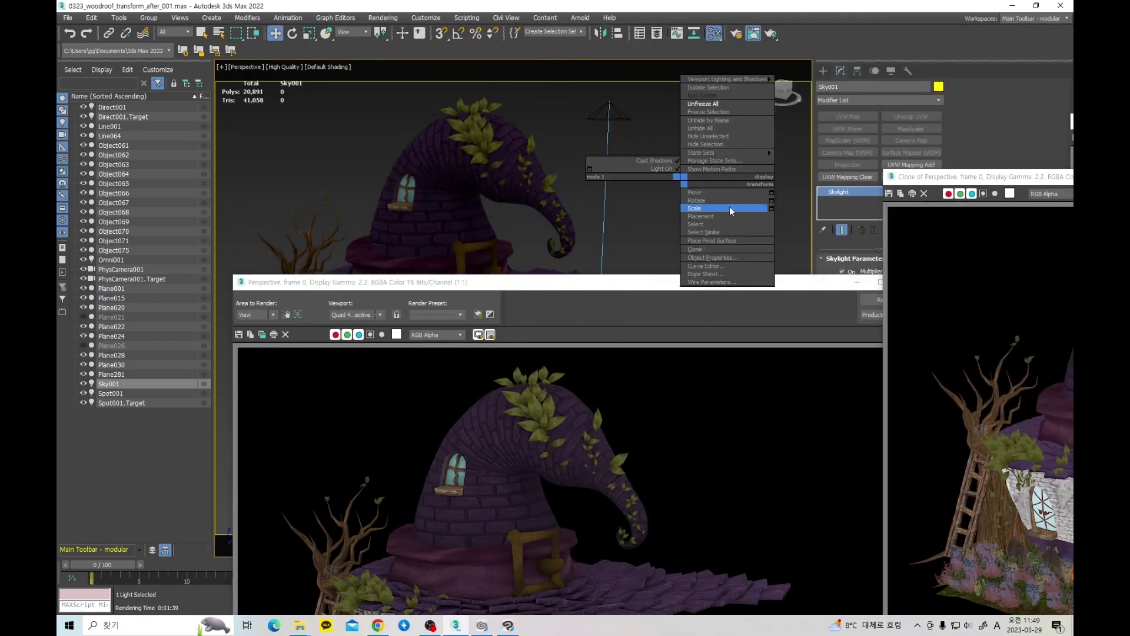
key("Escape")
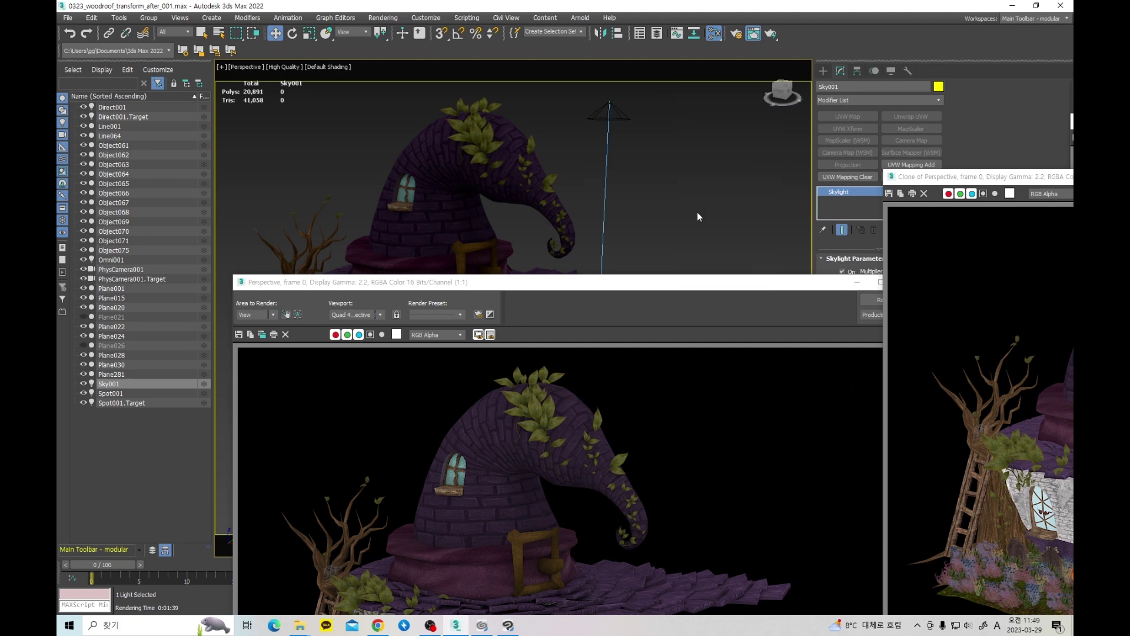
key("F10")
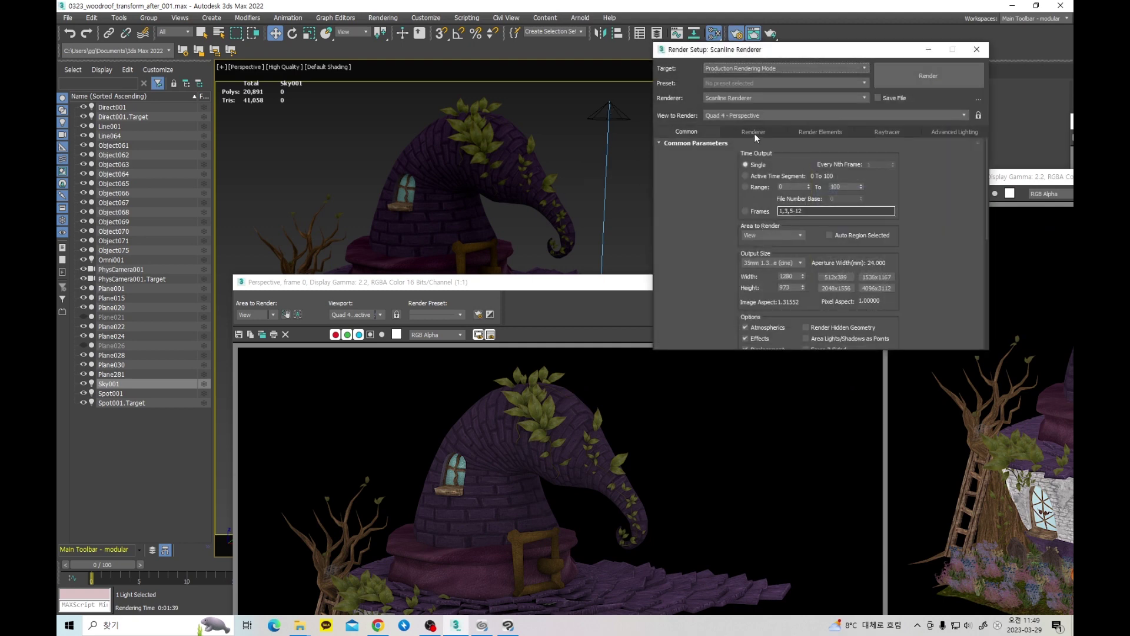
left_click(754, 132)
left_click_drag(594, 284, 487, 87)
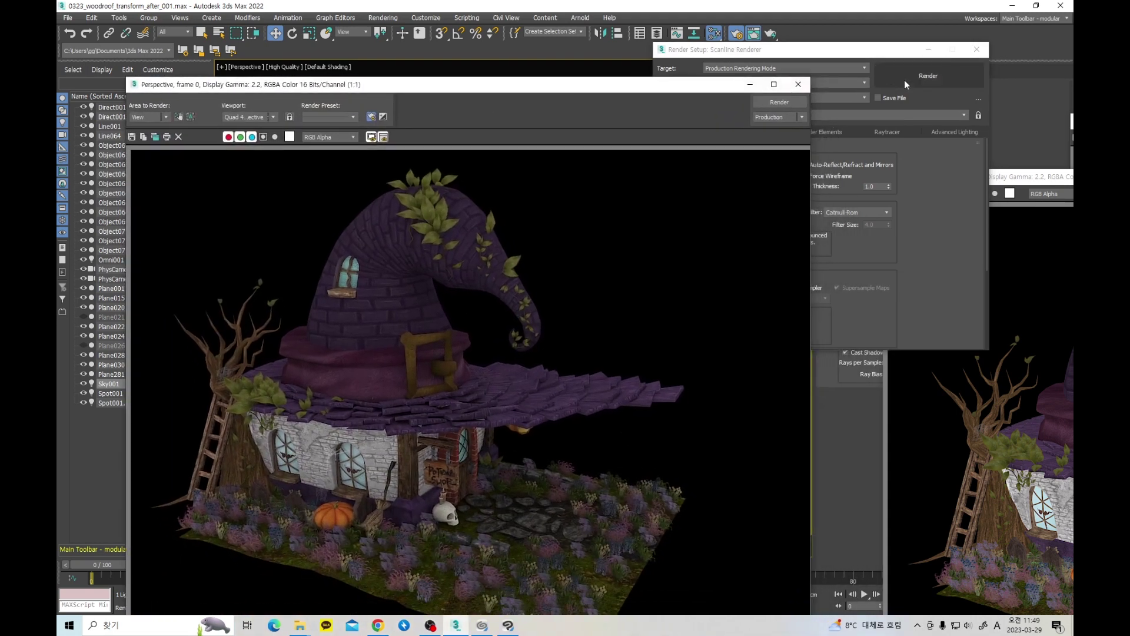
left_click(788, 104)
left_click_drag(613, 91, 583, 53)
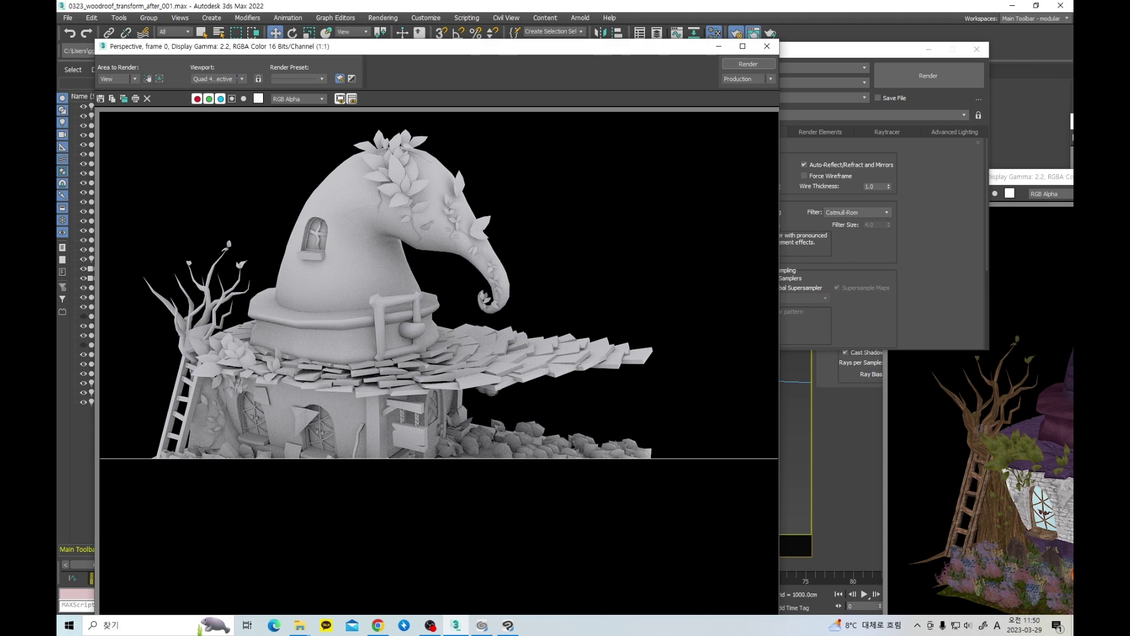
Step: Switch to Chrome and browse the Google image results for HDRI panoramas
left_click_drag(1073, 77, 789, 56)
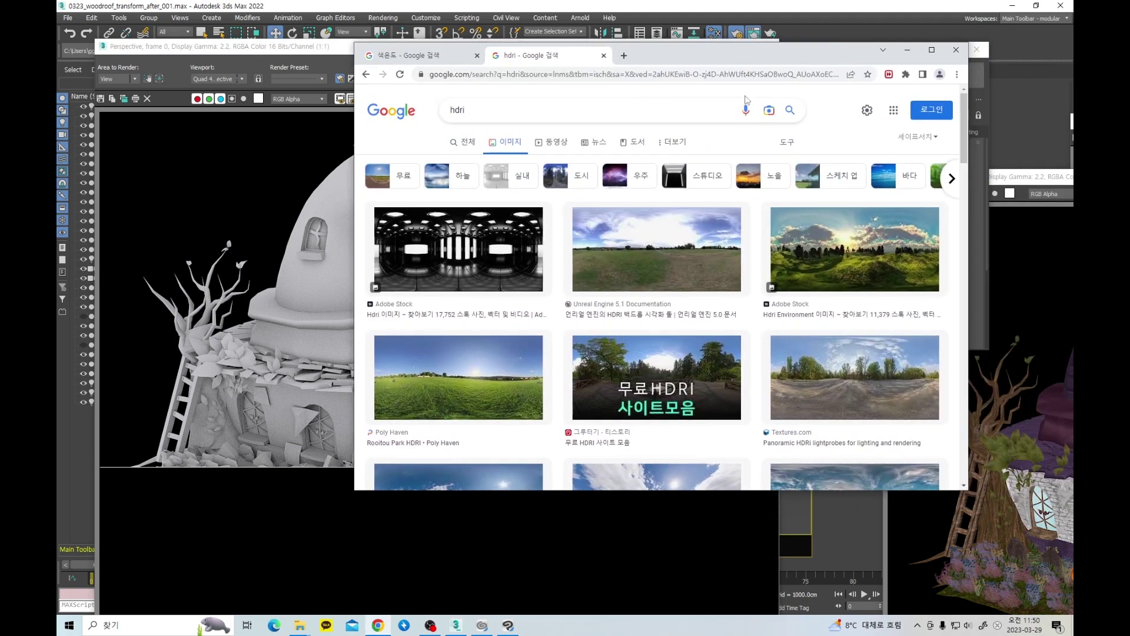
scroll(742, 391, "down", 3)
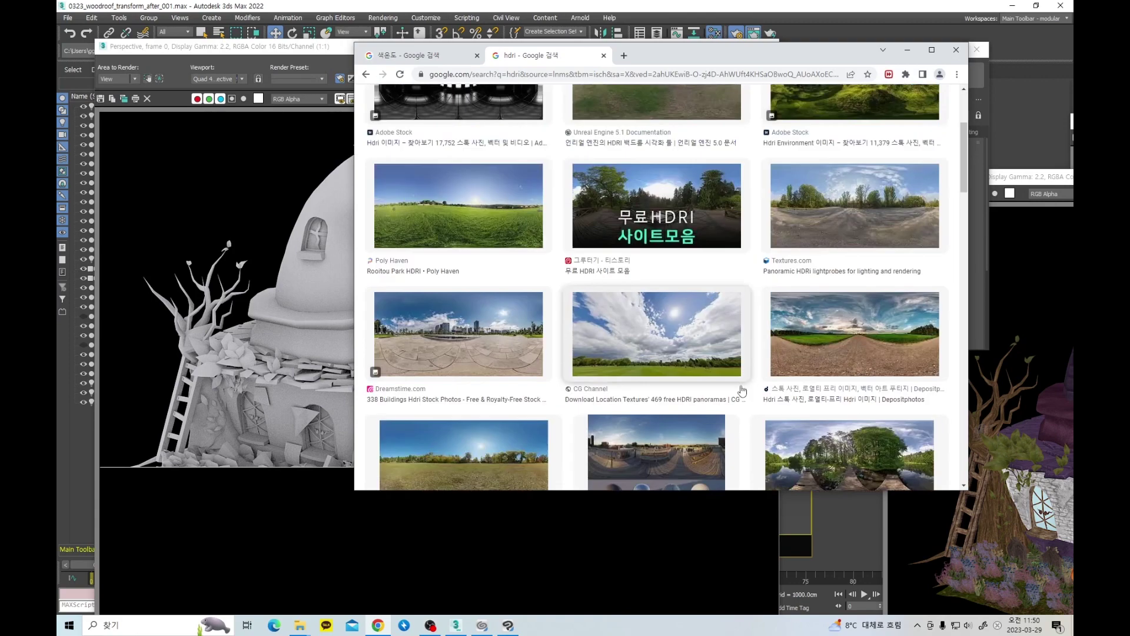
scroll(828, 347, "down", 3)
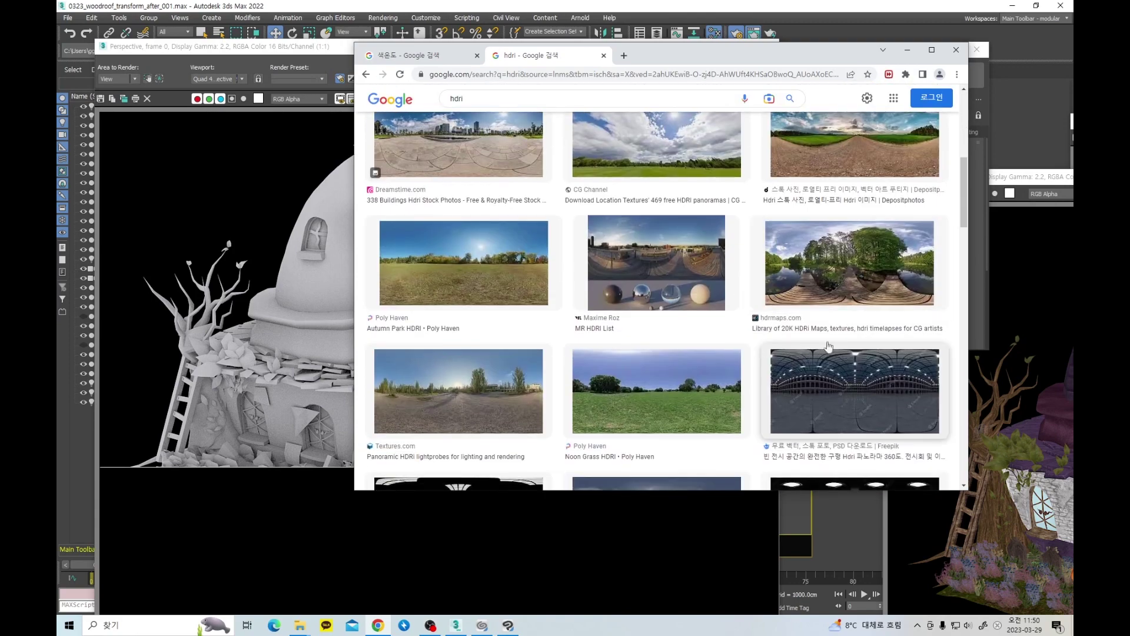
left_click(505, 286)
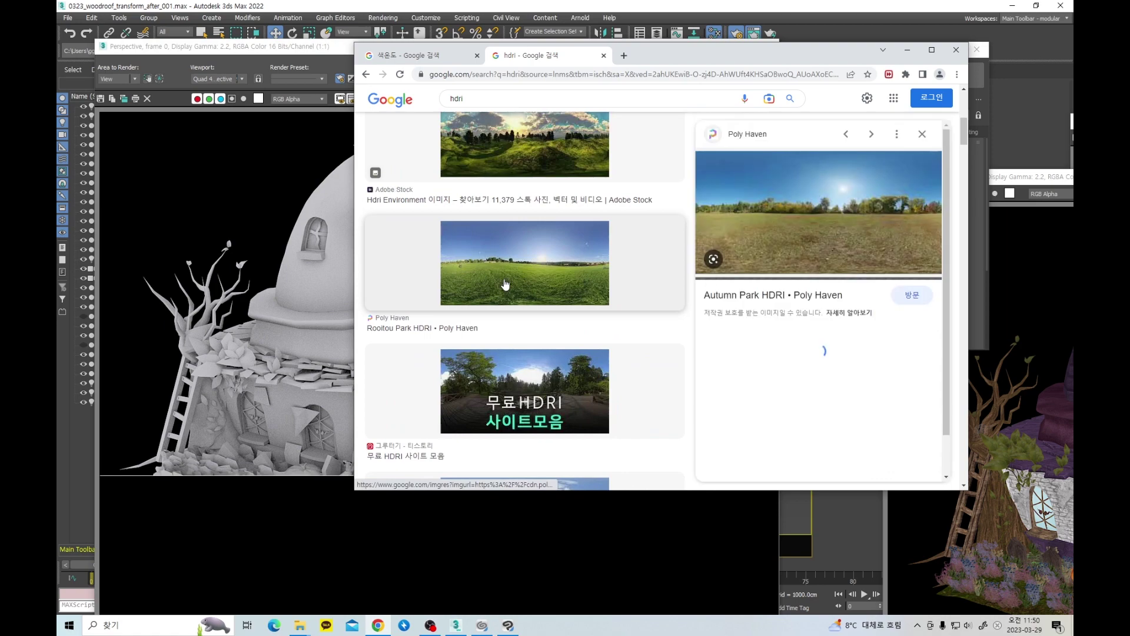
right_click(832, 198)
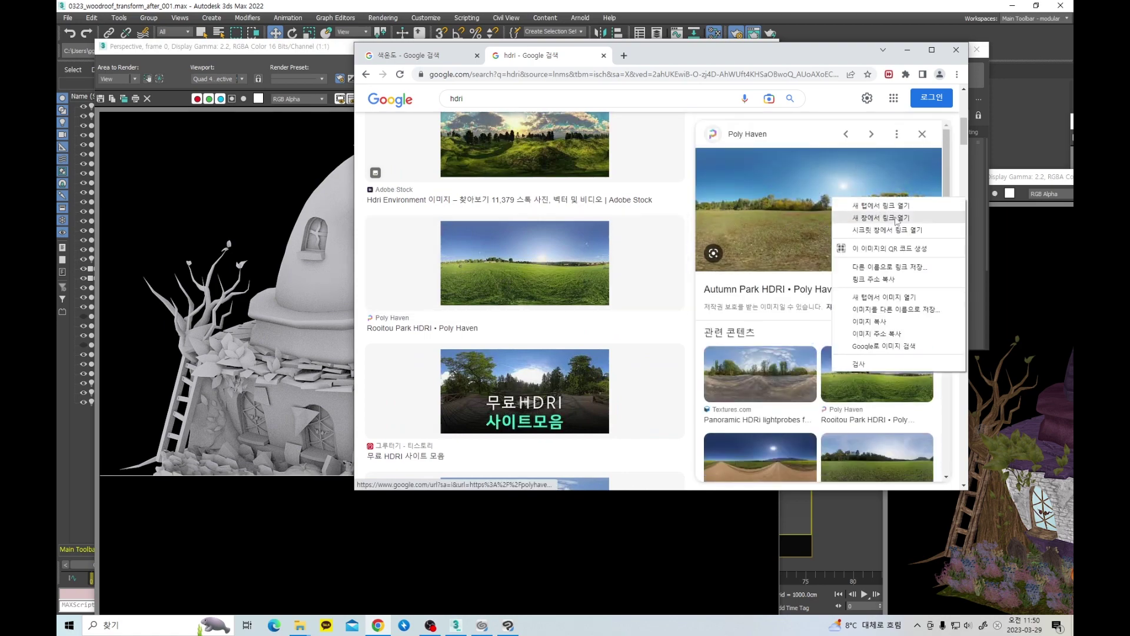
left_click(898, 310)
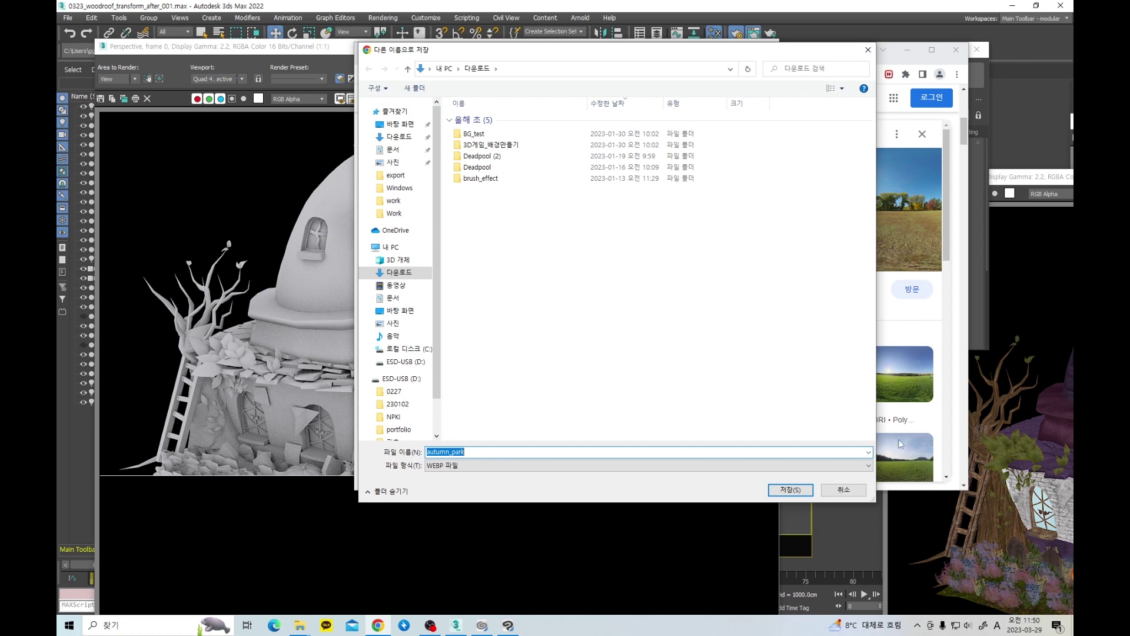
left_click(843, 490)
Step: Open the preview of the Textures.com panoramic HDRi lightprobes image showing trees under a cloudy sky
scroll(606, 355, "down", 2)
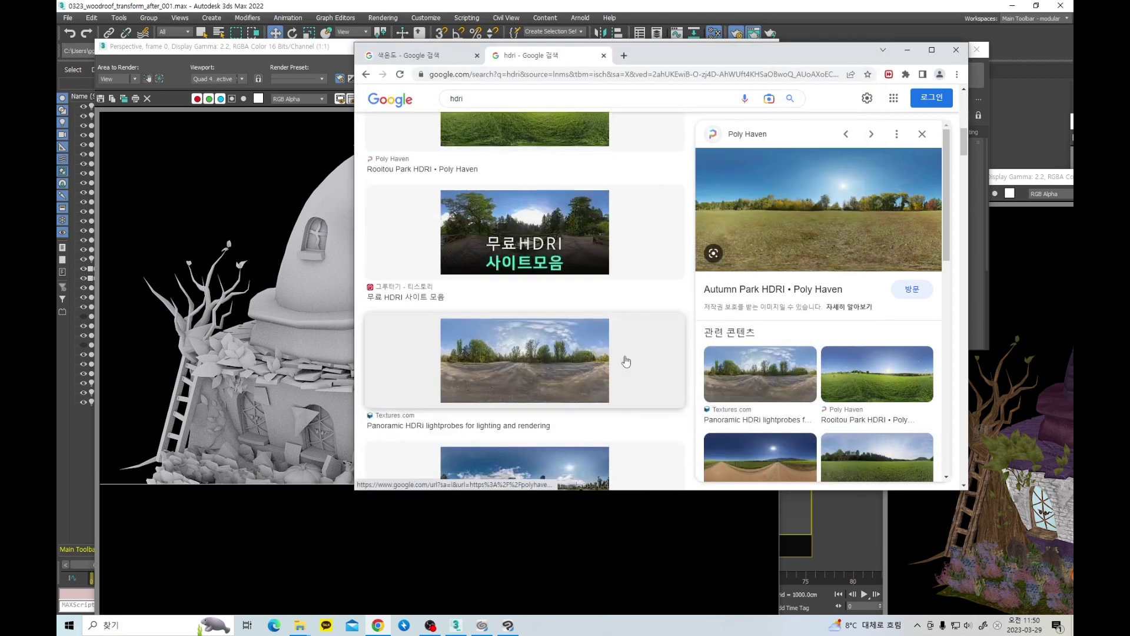
left_click(557, 356)
right_click(820, 211)
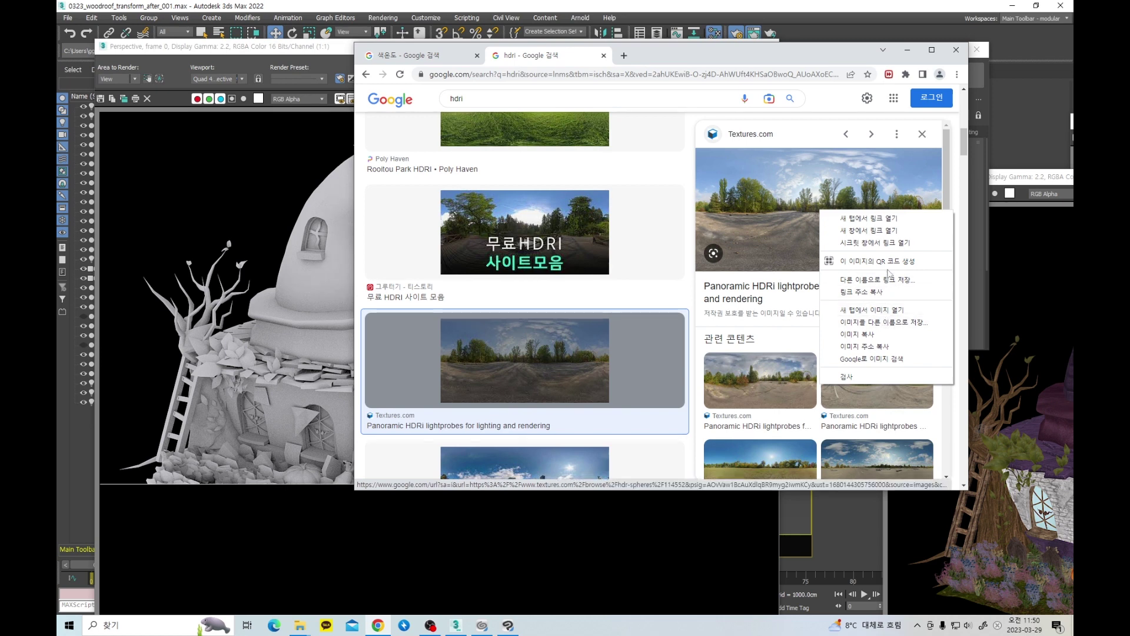
left_click(799, 58)
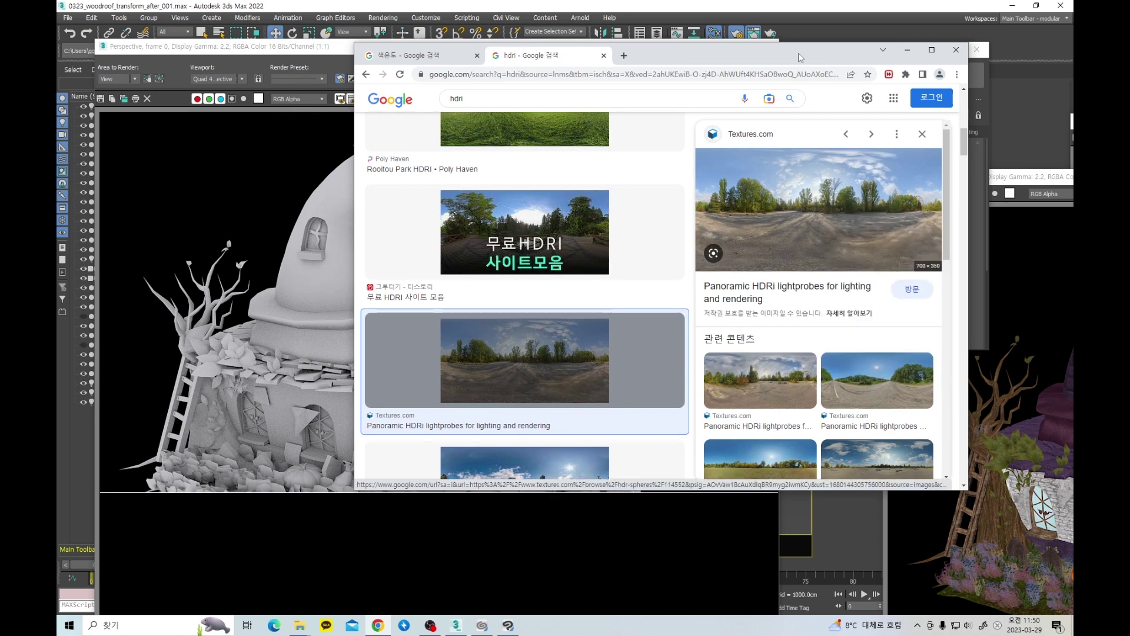
Step: Switch to Clip Studio Paint, paste the browser screenshot onto a new canvas and choose the rectangular selection tool
left_click(508, 625)
key("ctrl+n")
key("Return")
key("ctrl+v")
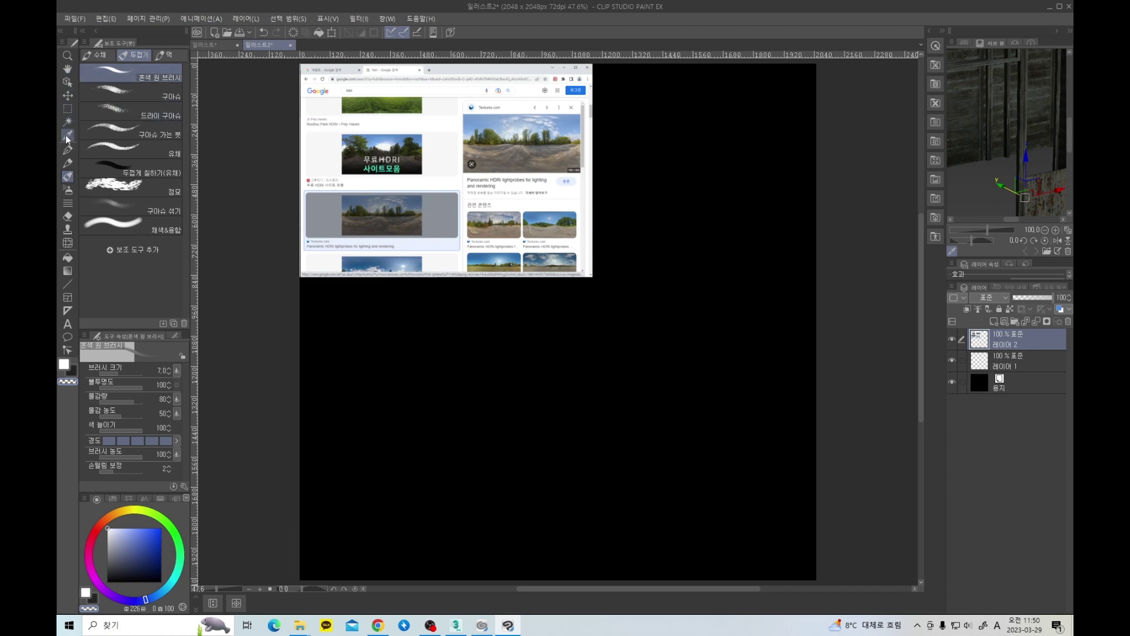
left_click(68, 108)
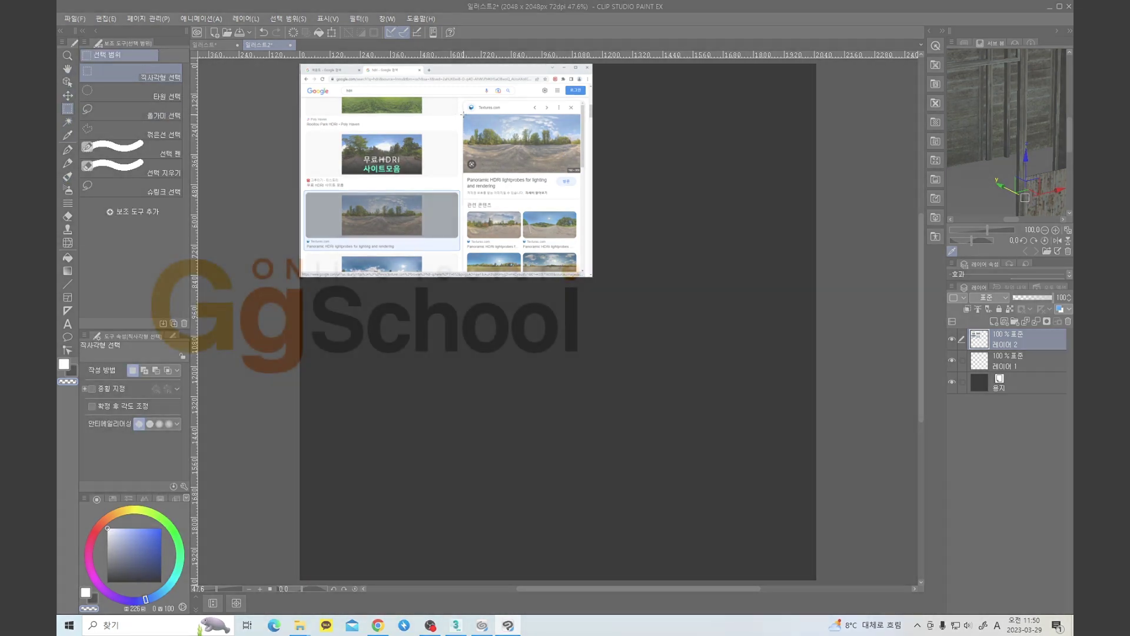